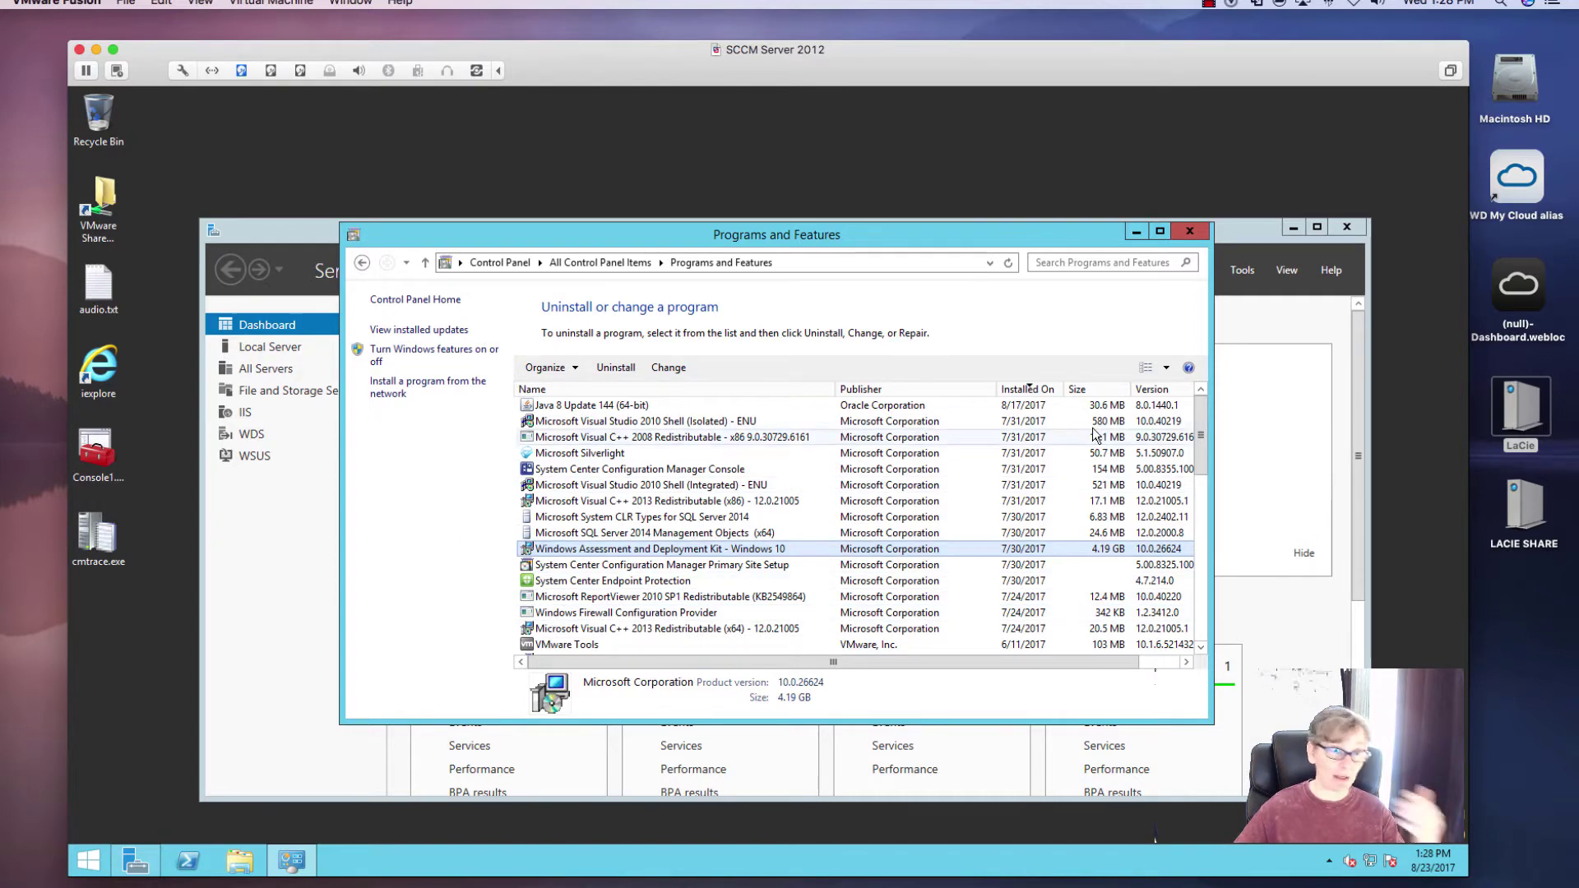
- Close the Programs and Features, Server Manager and This PC windows to clear the server desktop
{"action": "left_click", "coordinate": [1187, 231]}
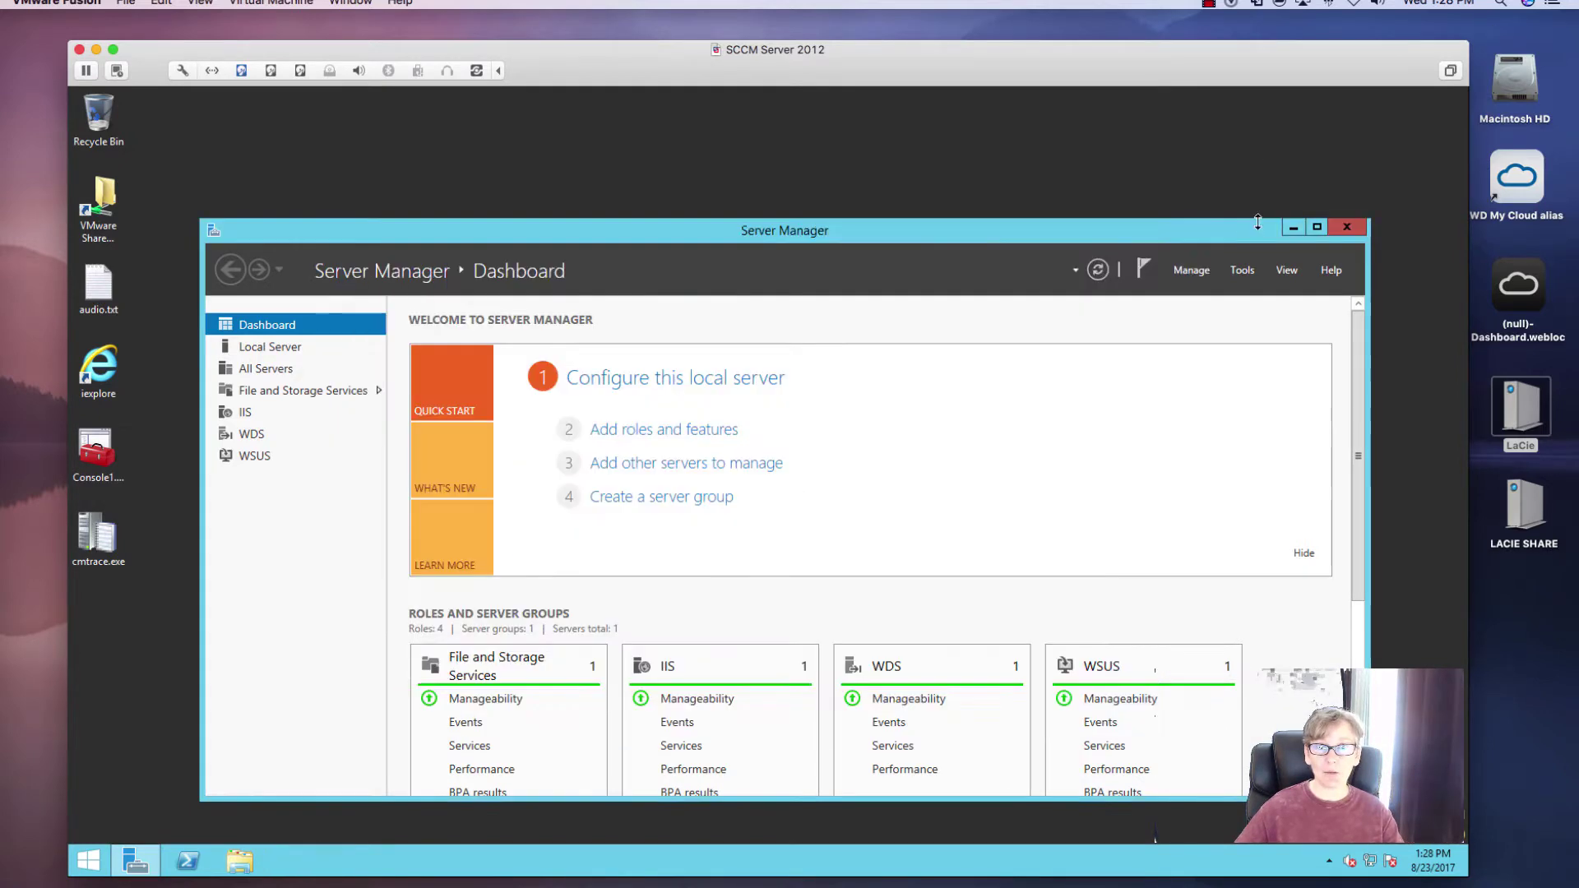
{"action": "left_click", "coordinate": [1346, 227]}
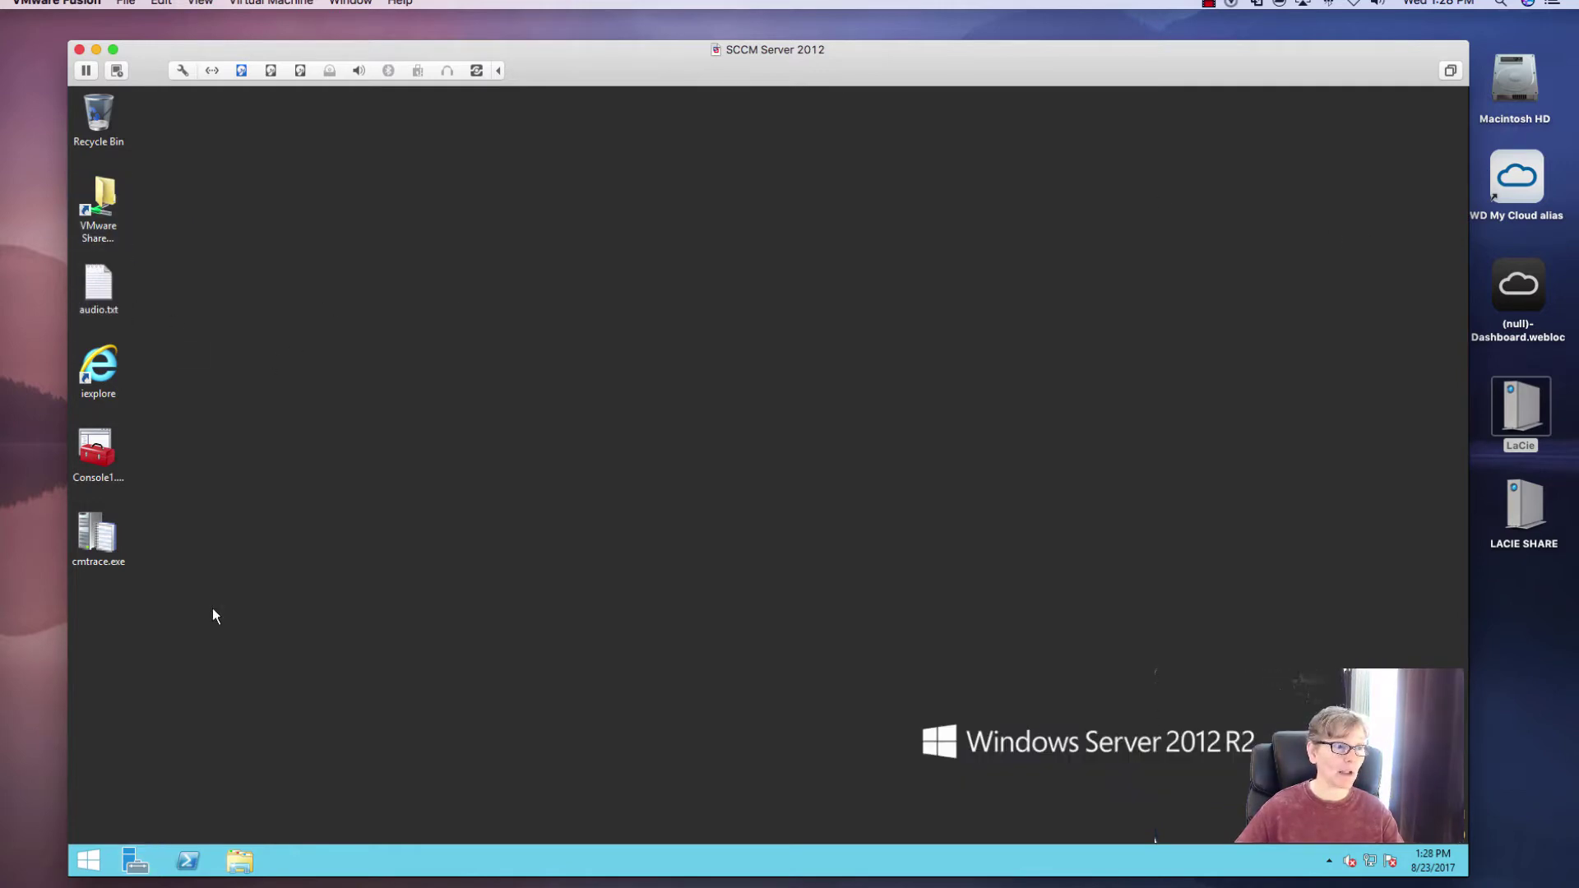
{"action": "key", "text": "super+e"}
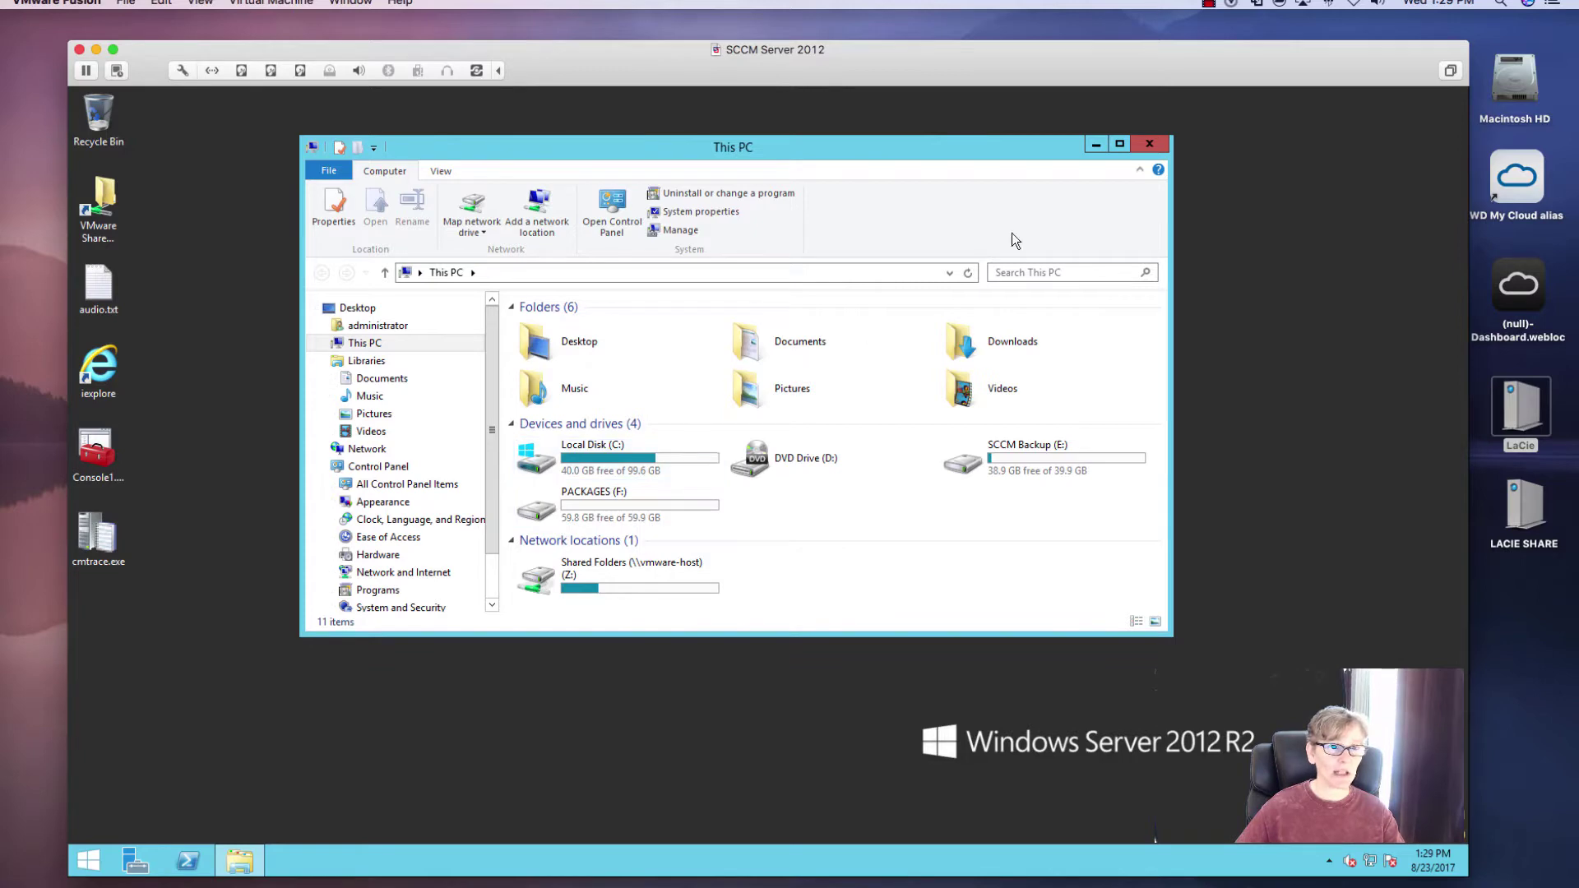
{"action": "left_click", "coordinate": [1152, 144]}
- Open the SCCM folder inside the VMware Shared Folders
{"action": "double_click", "coordinate": [110, 221]}
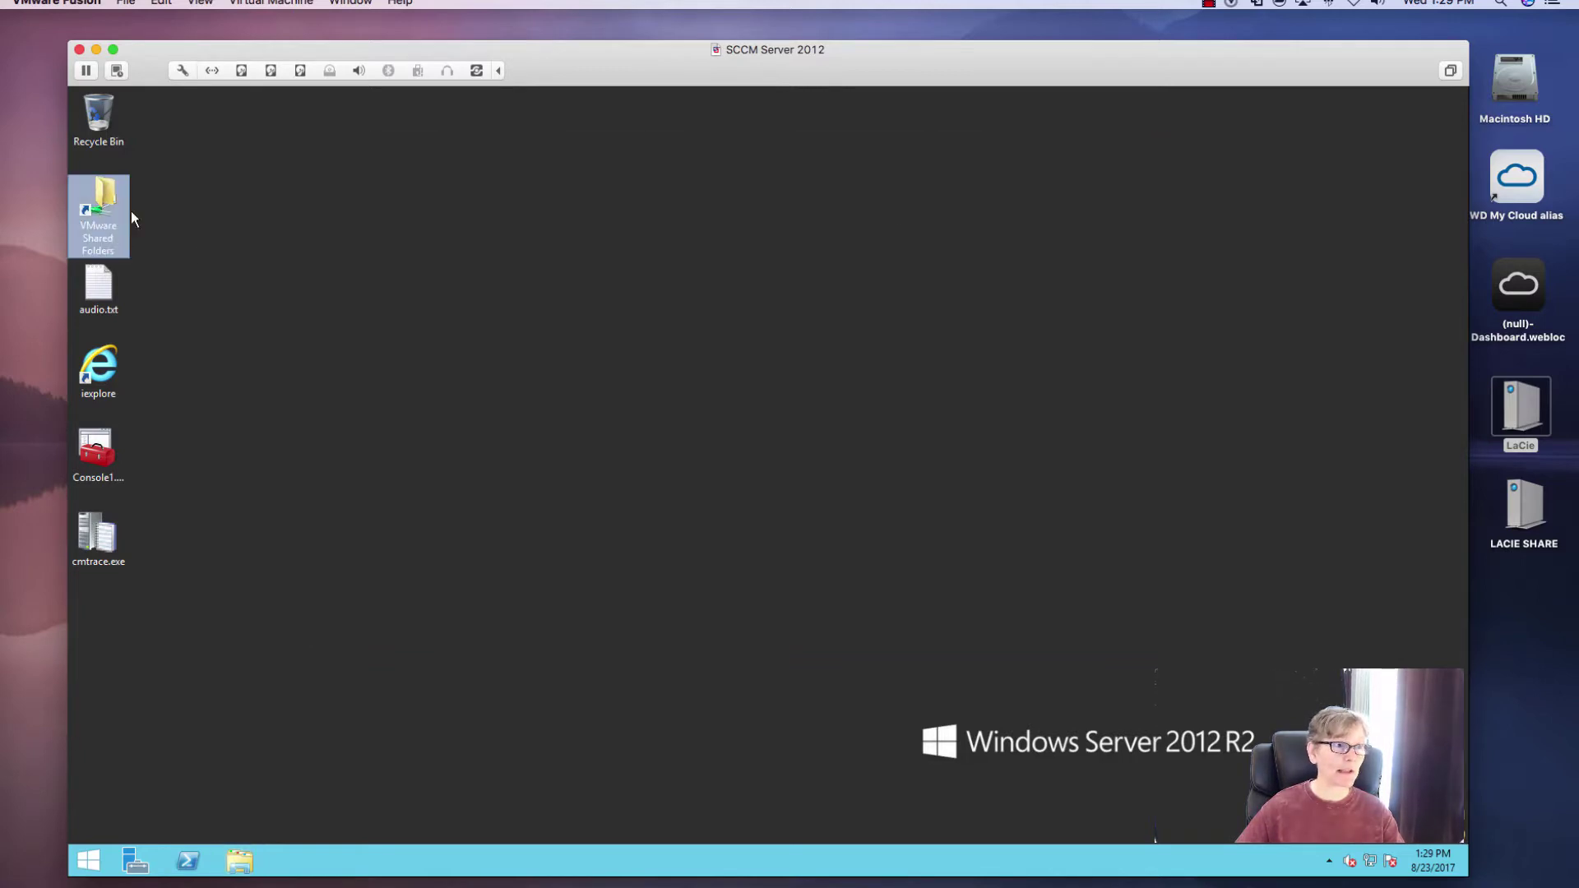
{"action": "left_click", "coordinate": [543, 325]}
{"action": "double_click", "coordinate": [543, 325]}
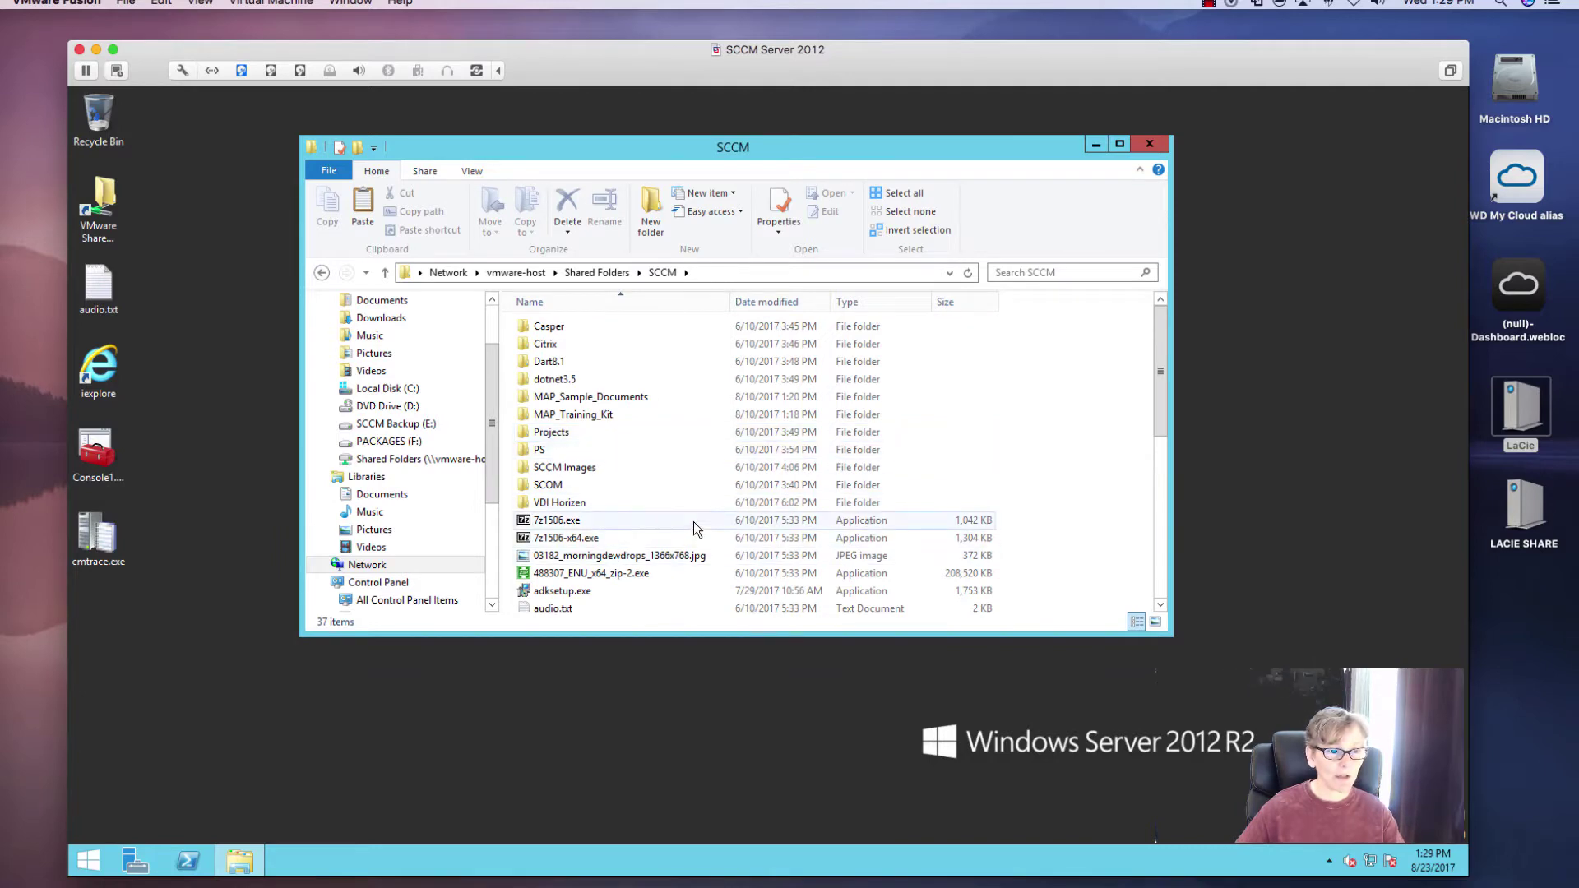
- Copy MicrosoftDeploymentToolkit2013_x64.msi from the SCCM folder to the desktop and close the folder window
{"action": "left_click_drag", "start_coordinate": [1162, 413], "coordinate": [1159, 500]}
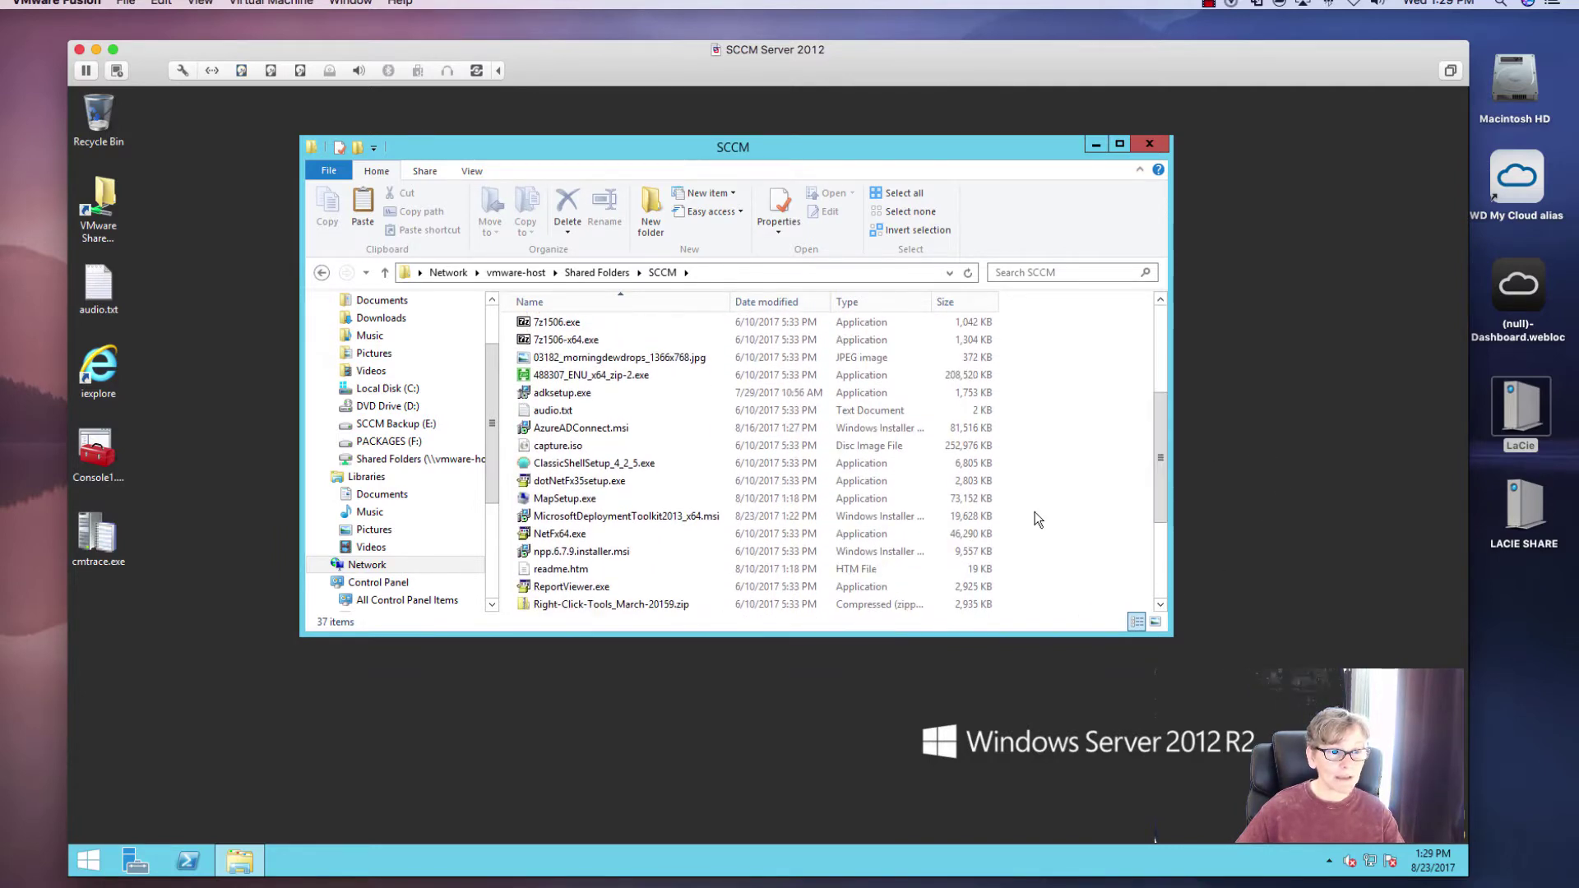
{"action": "left_click", "coordinate": [697, 517]}
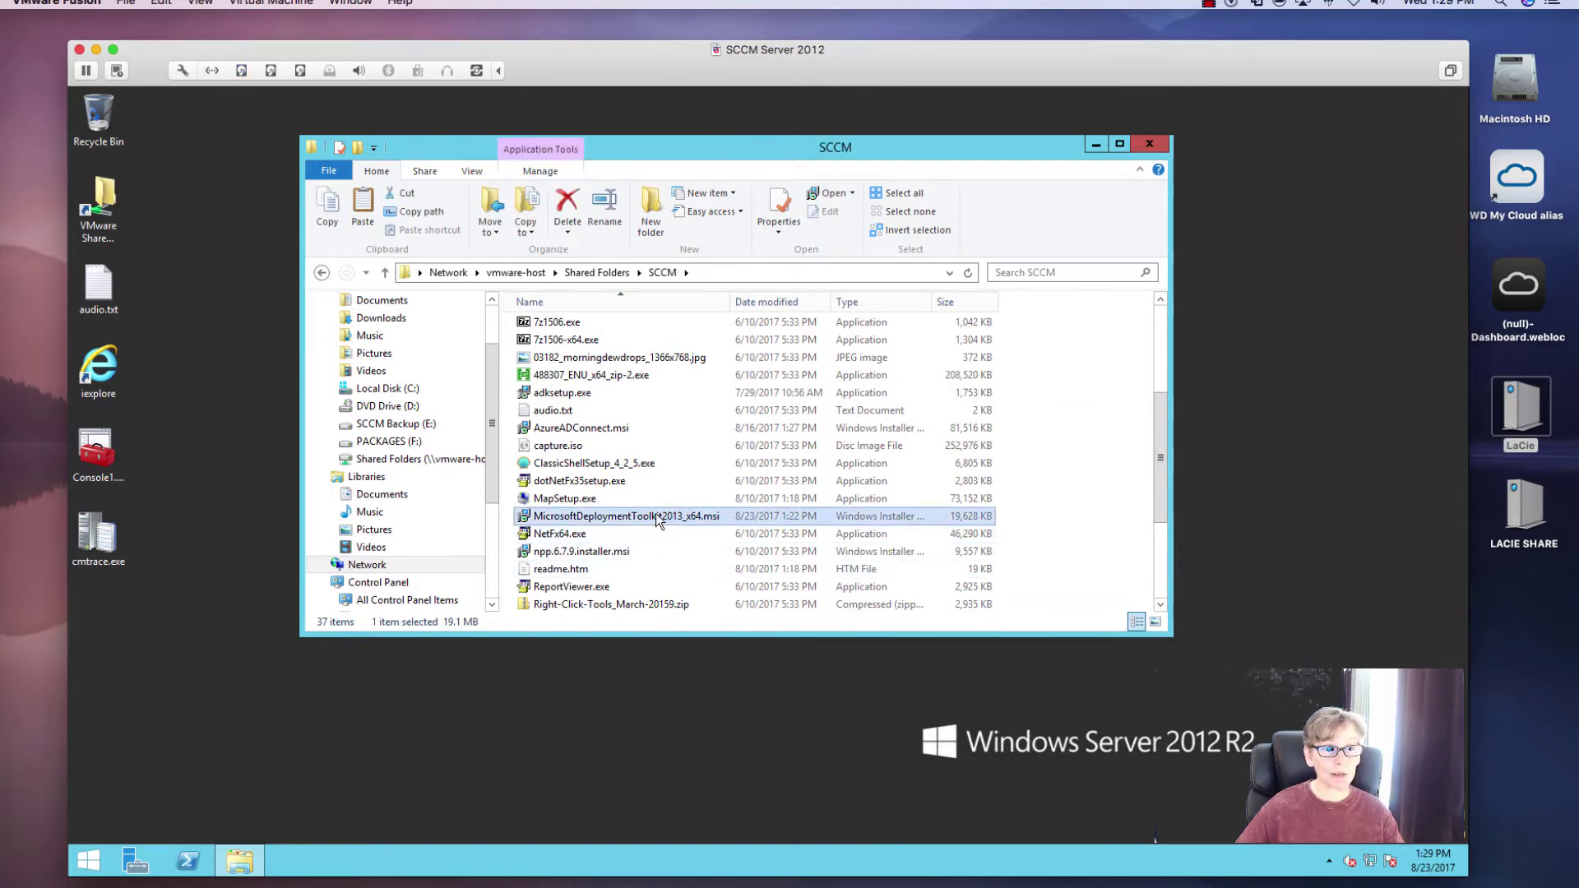
{"action": "right_click", "coordinate": [658, 517]}
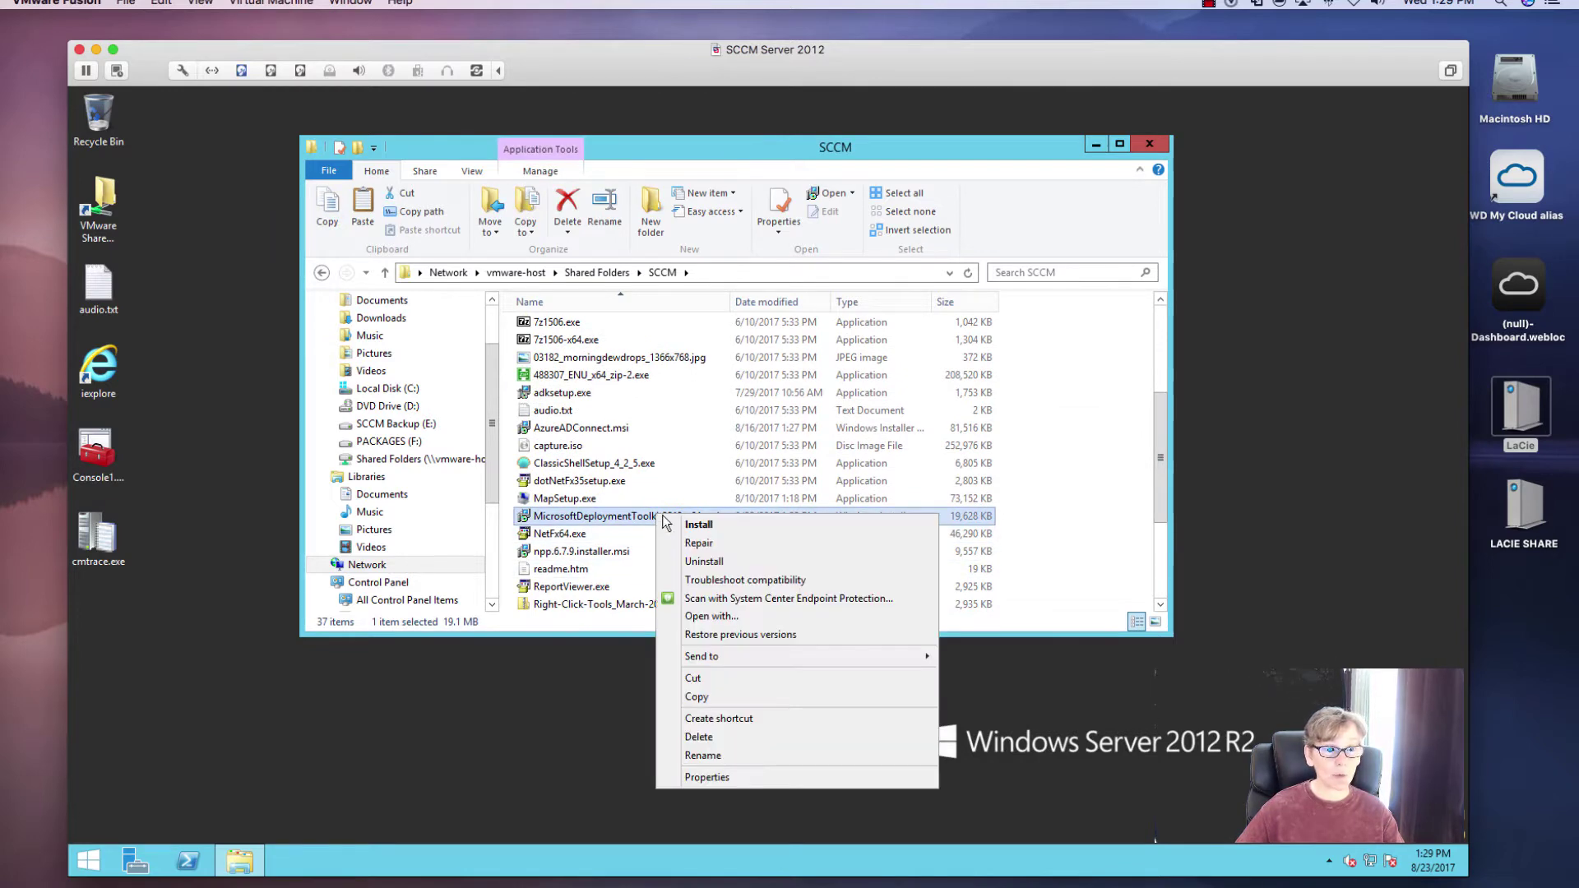
{"action": "left_click", "coordinate": [698, 696]}
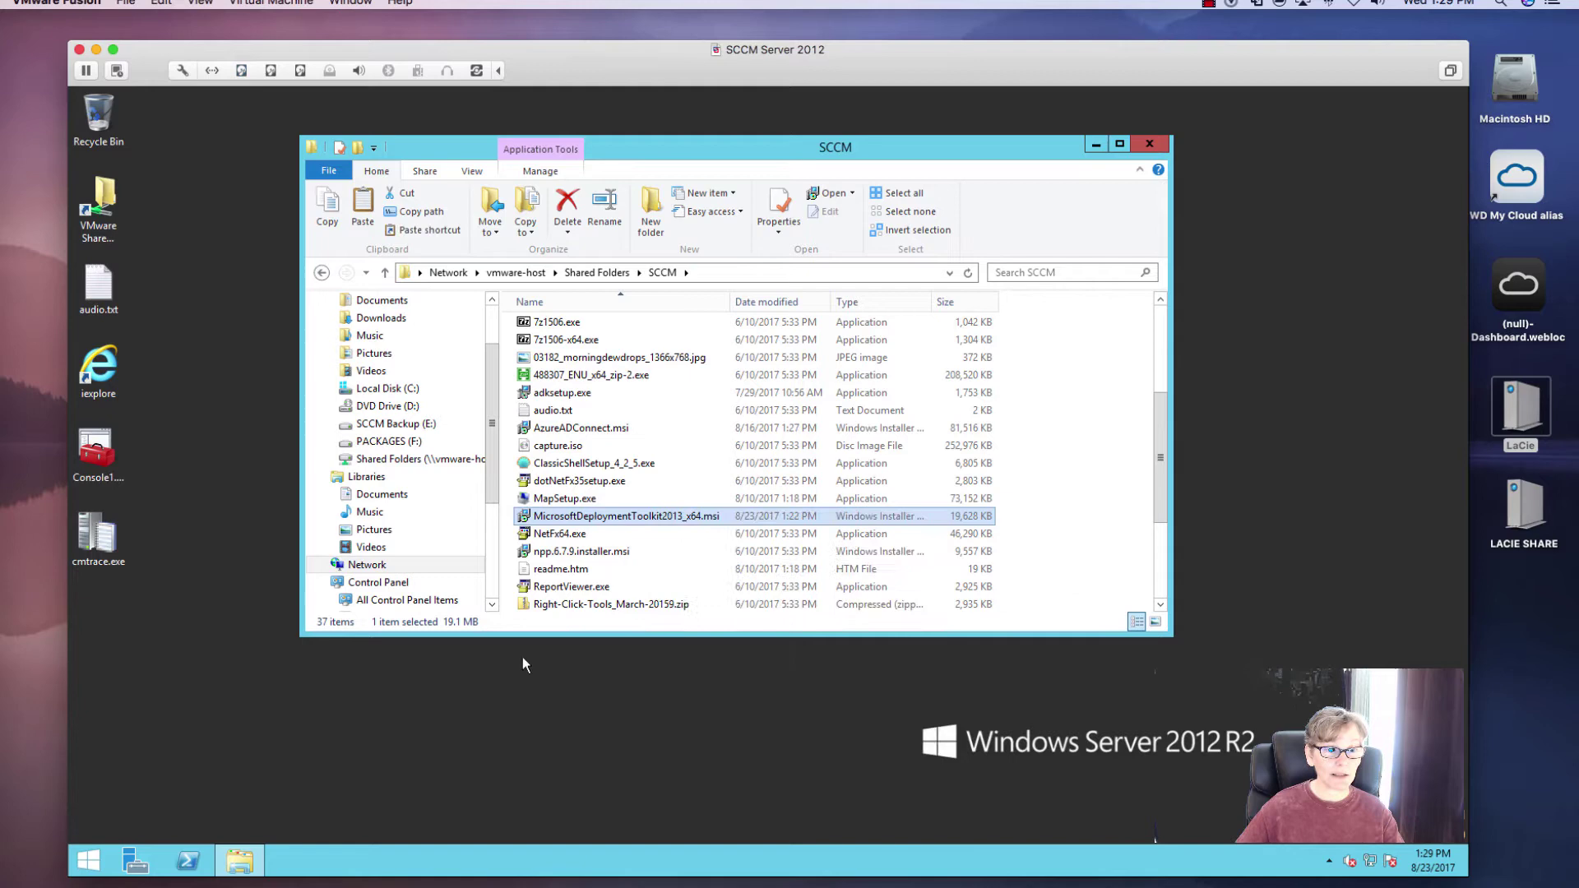
{"action": "right_click", "coordinate": [183, 442]}
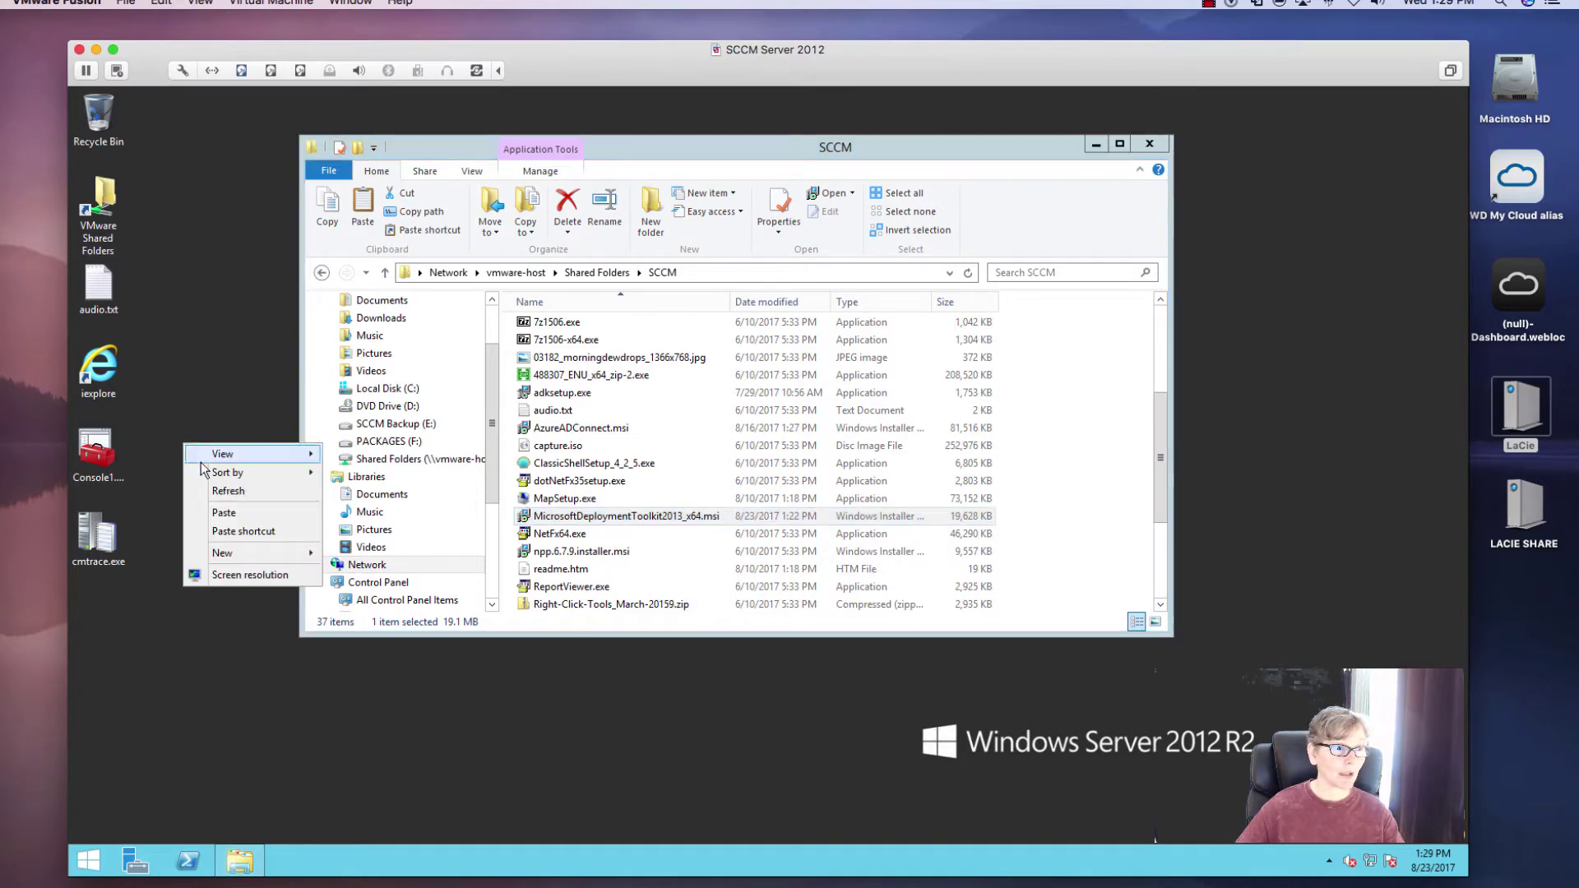
{"action": "left_click", "coordinate": [212, 513]}
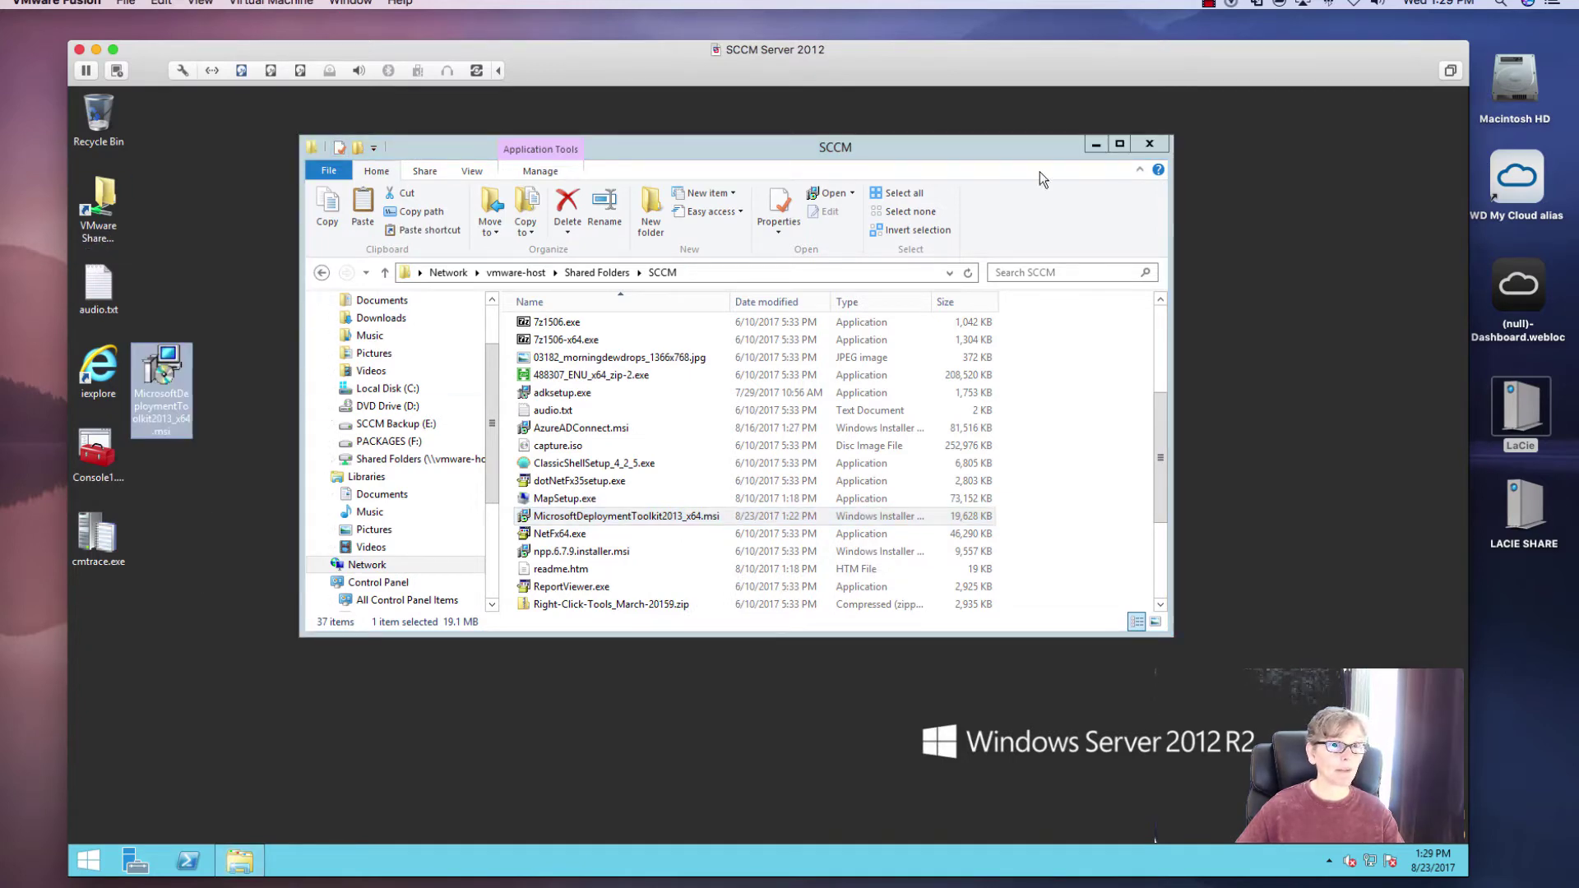
{"action": "left_click", "coordinate": [1150, 144]}
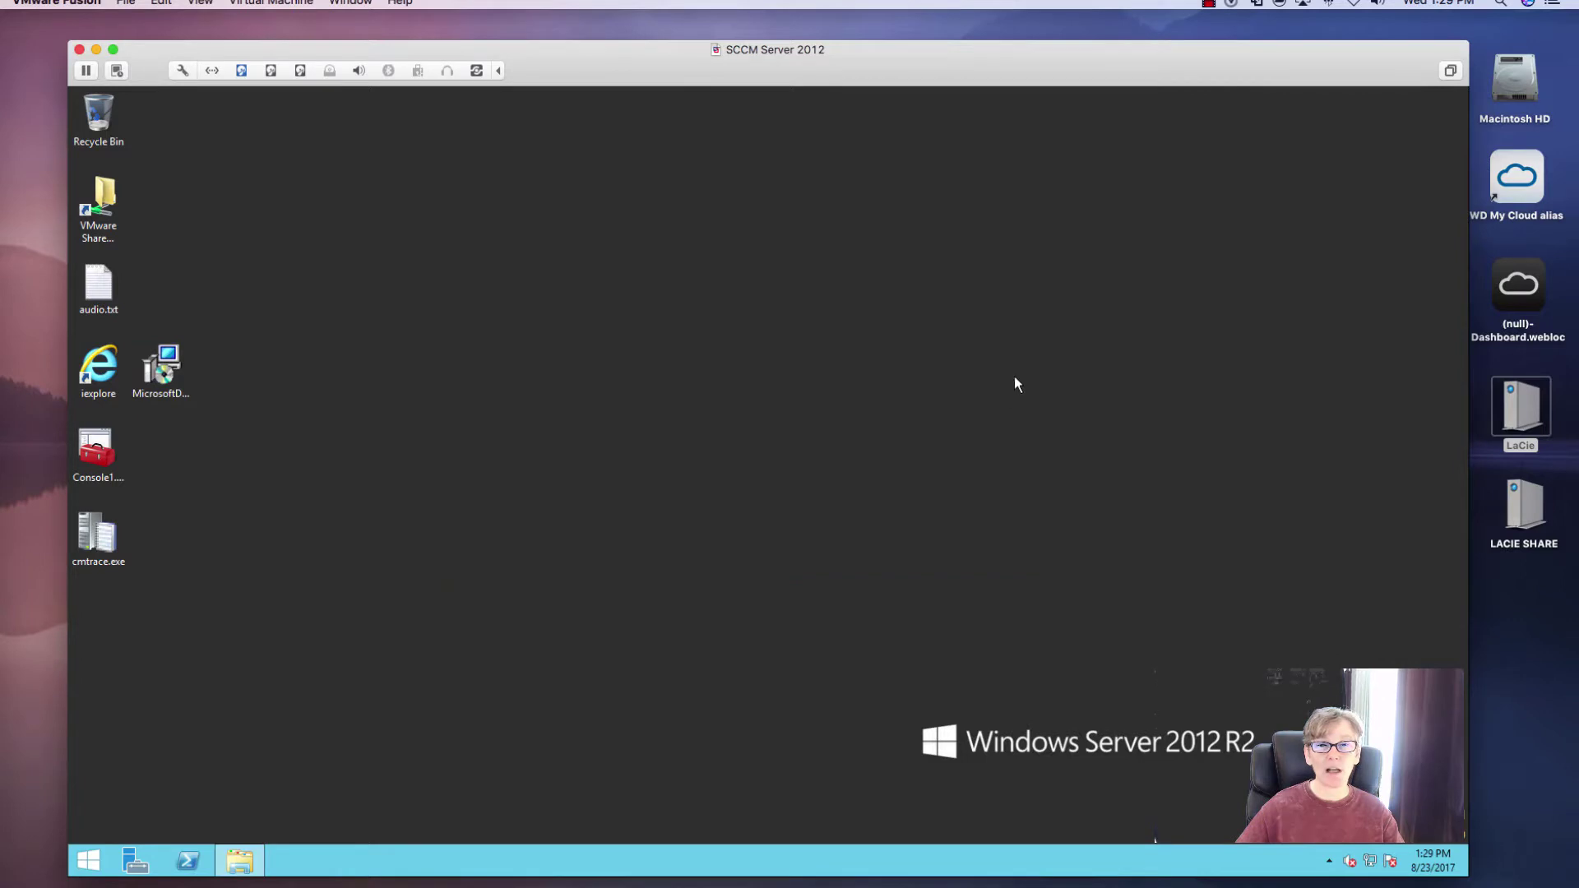
- Start the Microsoft Deployment Toolkit 2013 Update 1 installer from the desktop and accept its license agreement
{"action": "left_click", "coordinate": [160, 362]}
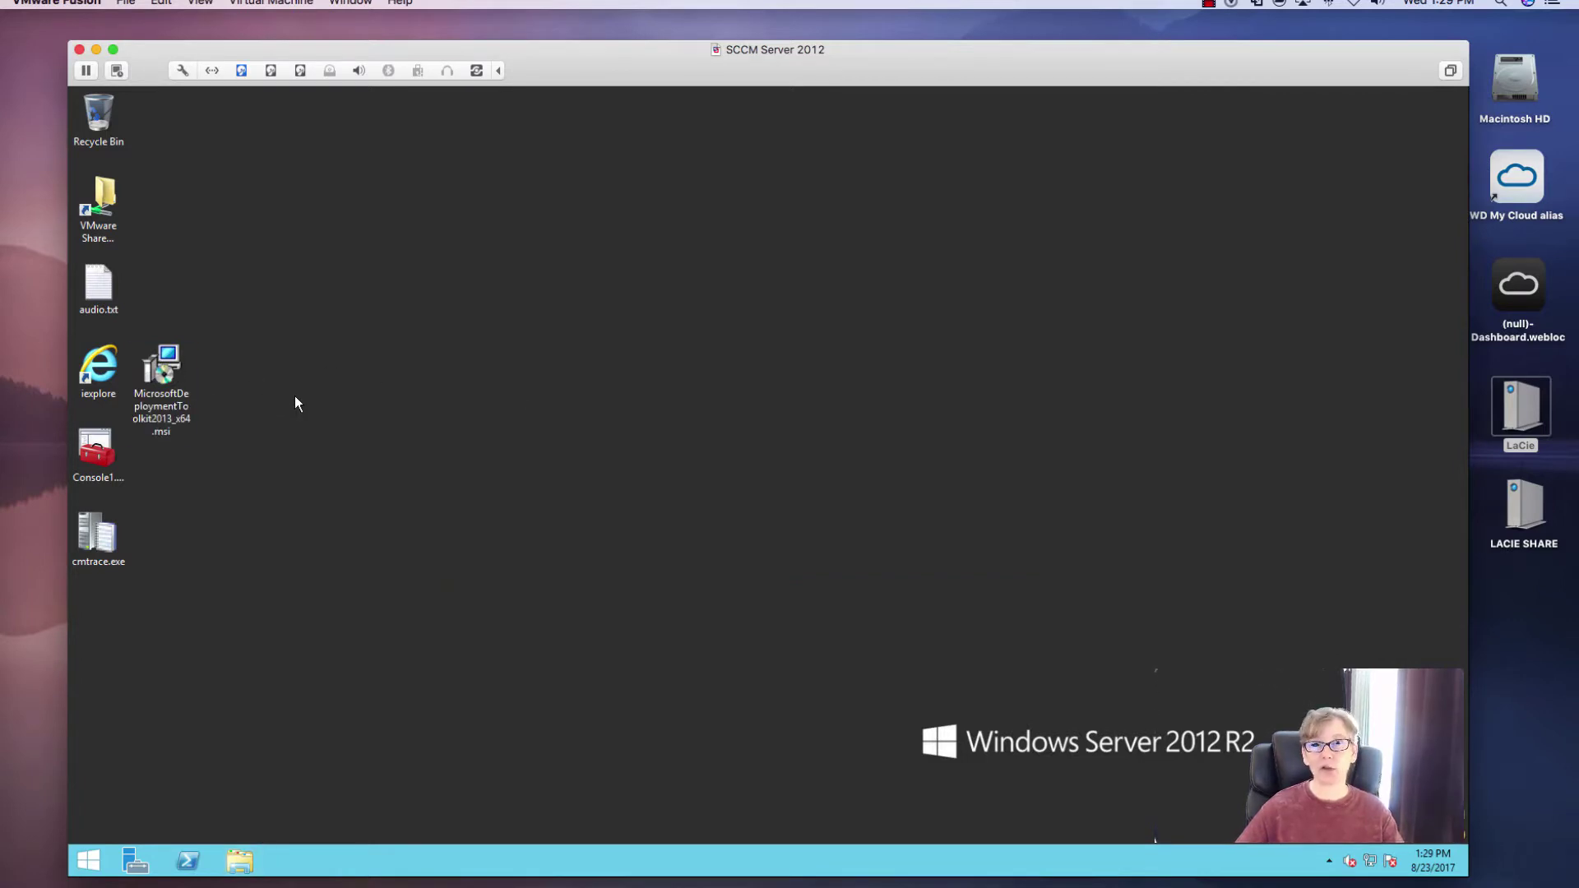
{"action": "double_click", "coordinate": [166, 378]}
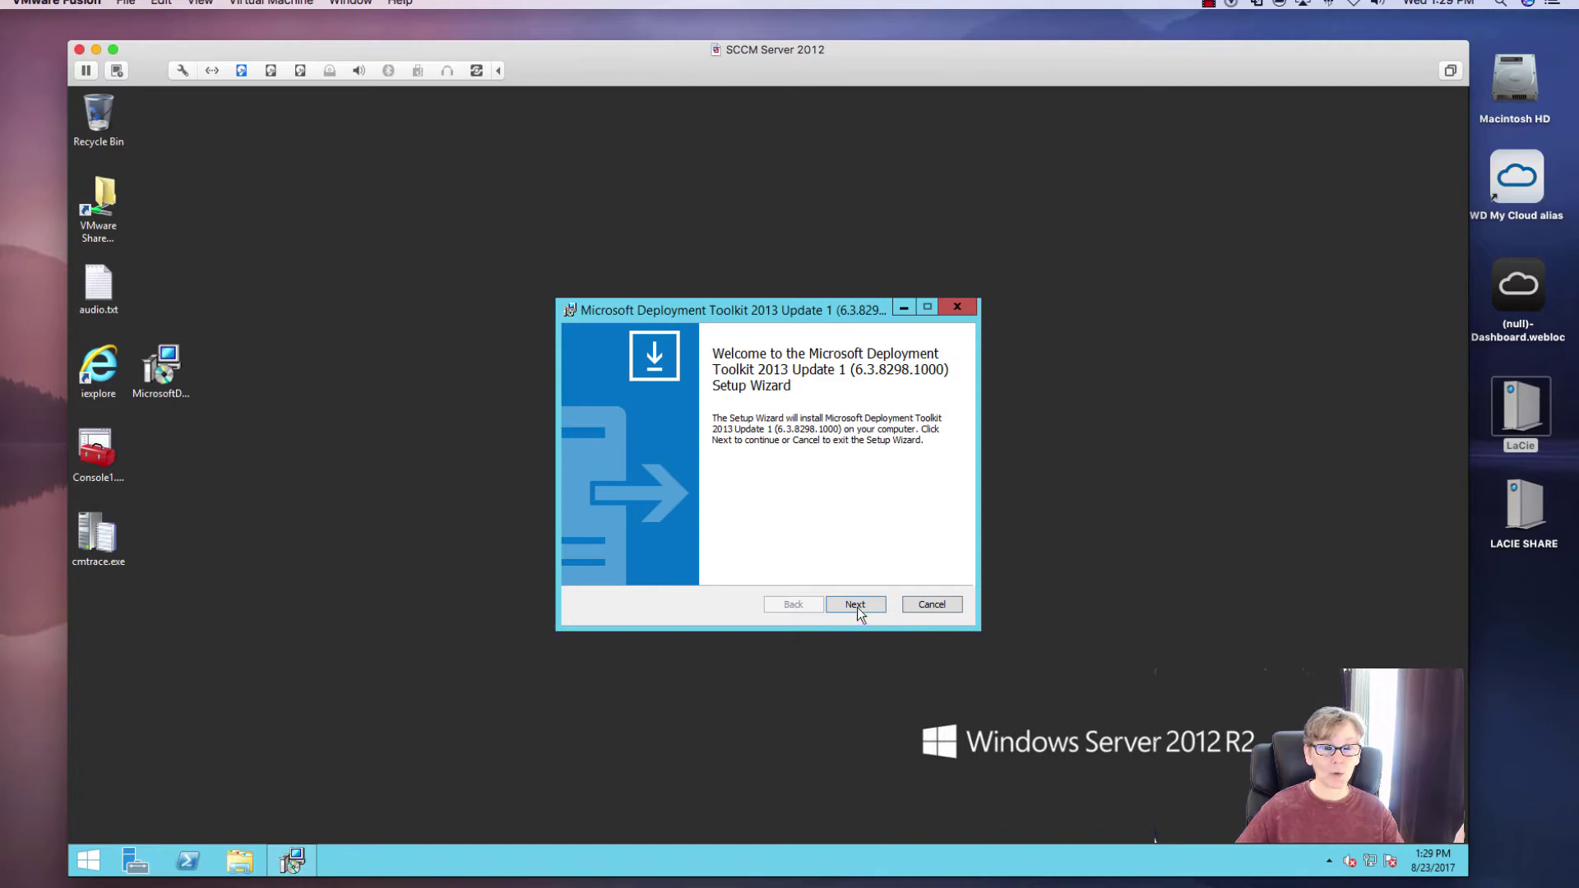
{"action": "left_click", "coordinate": [857, 606]}
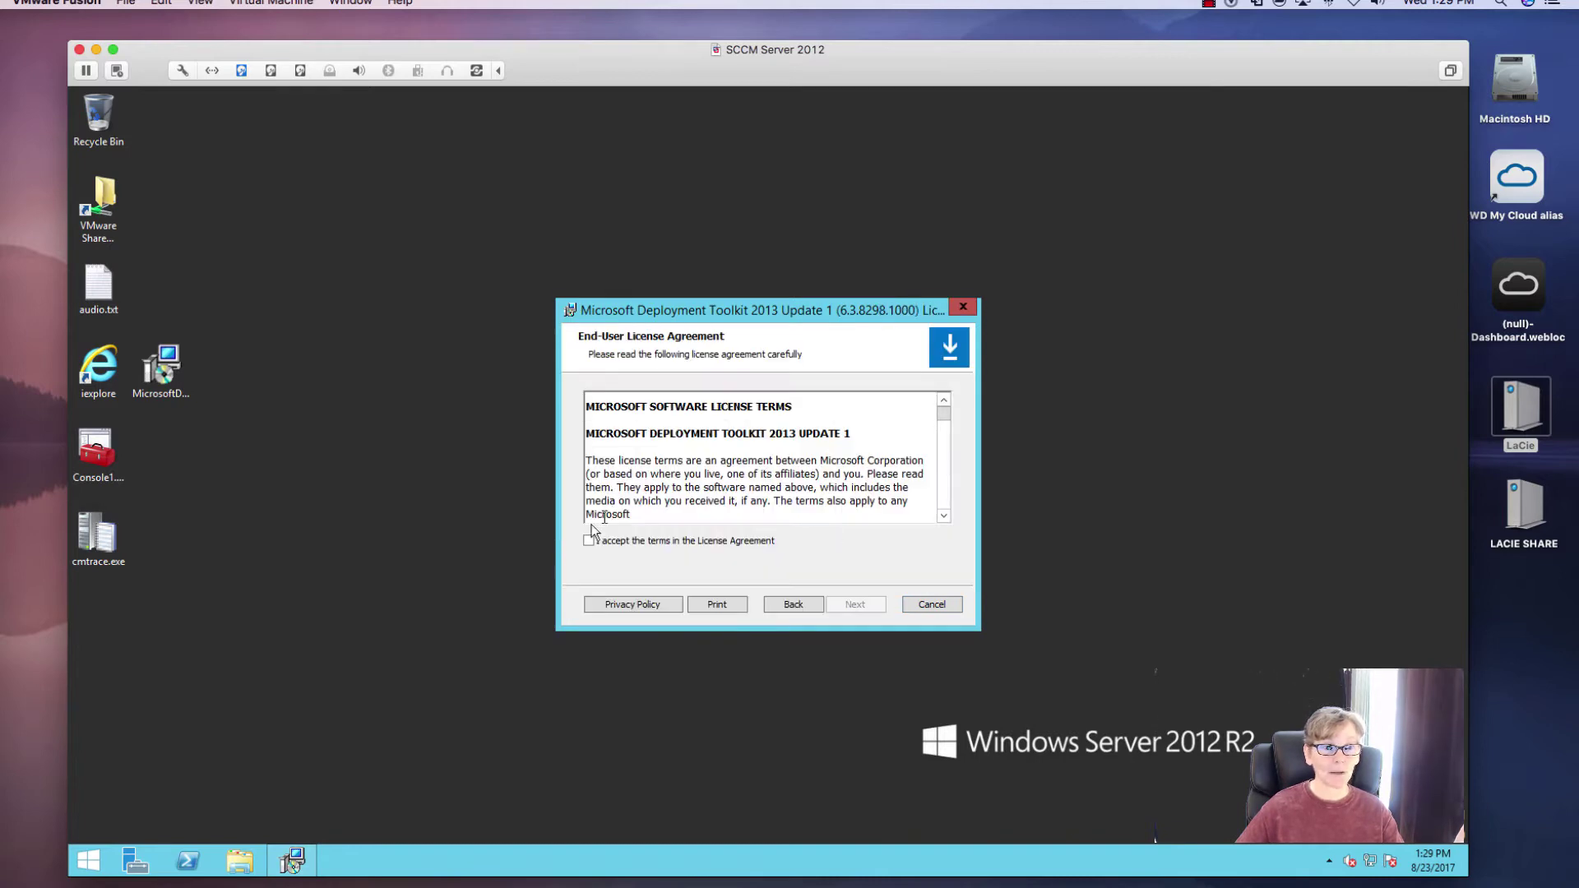
{"action": "left_click", "coordinate": [589, 540]}
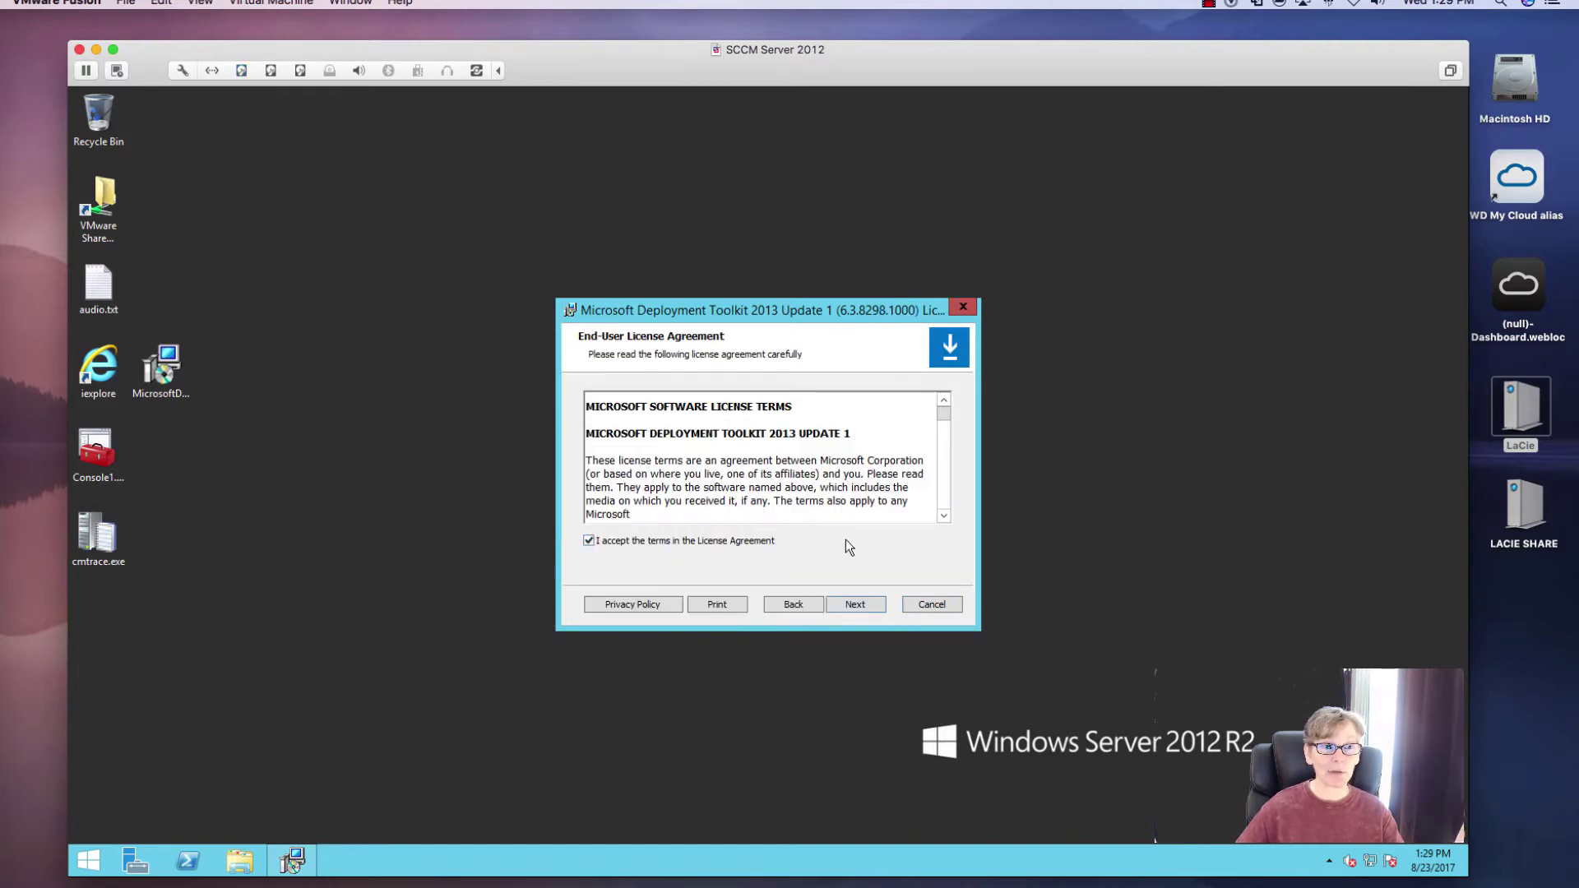
{"action": "left_click", "coordinate": [862, 606]}
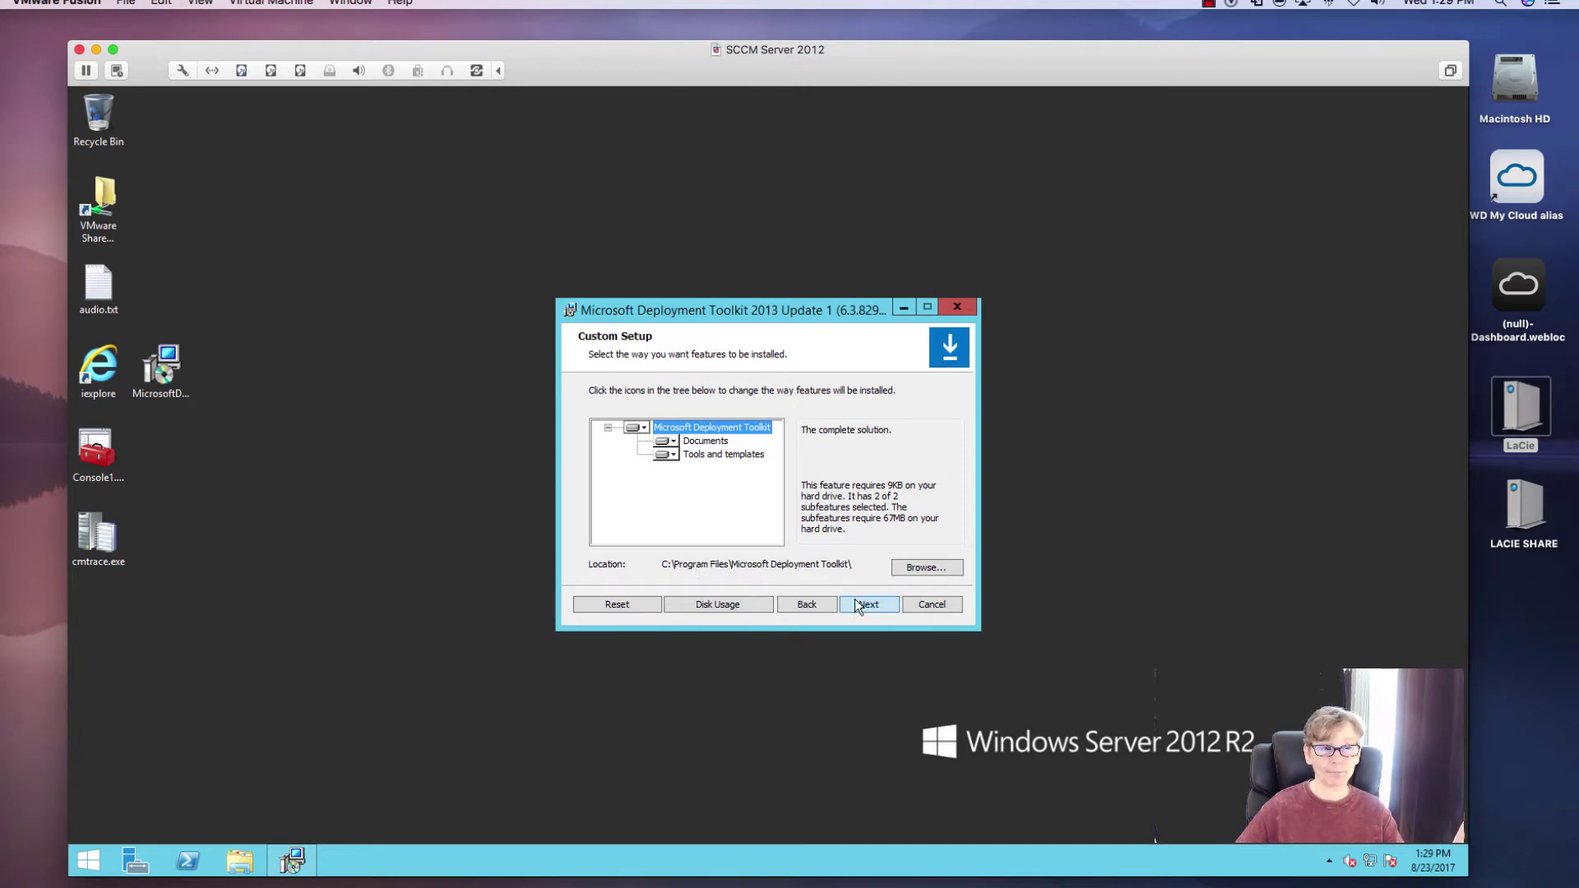
- Change the toolkit's installation location to the root of the PACKAGES (F:) drive
{"action": "left_click", "coordinate": [922, 568]}
{"action": "left_click", "coordinate": [851, 395]}
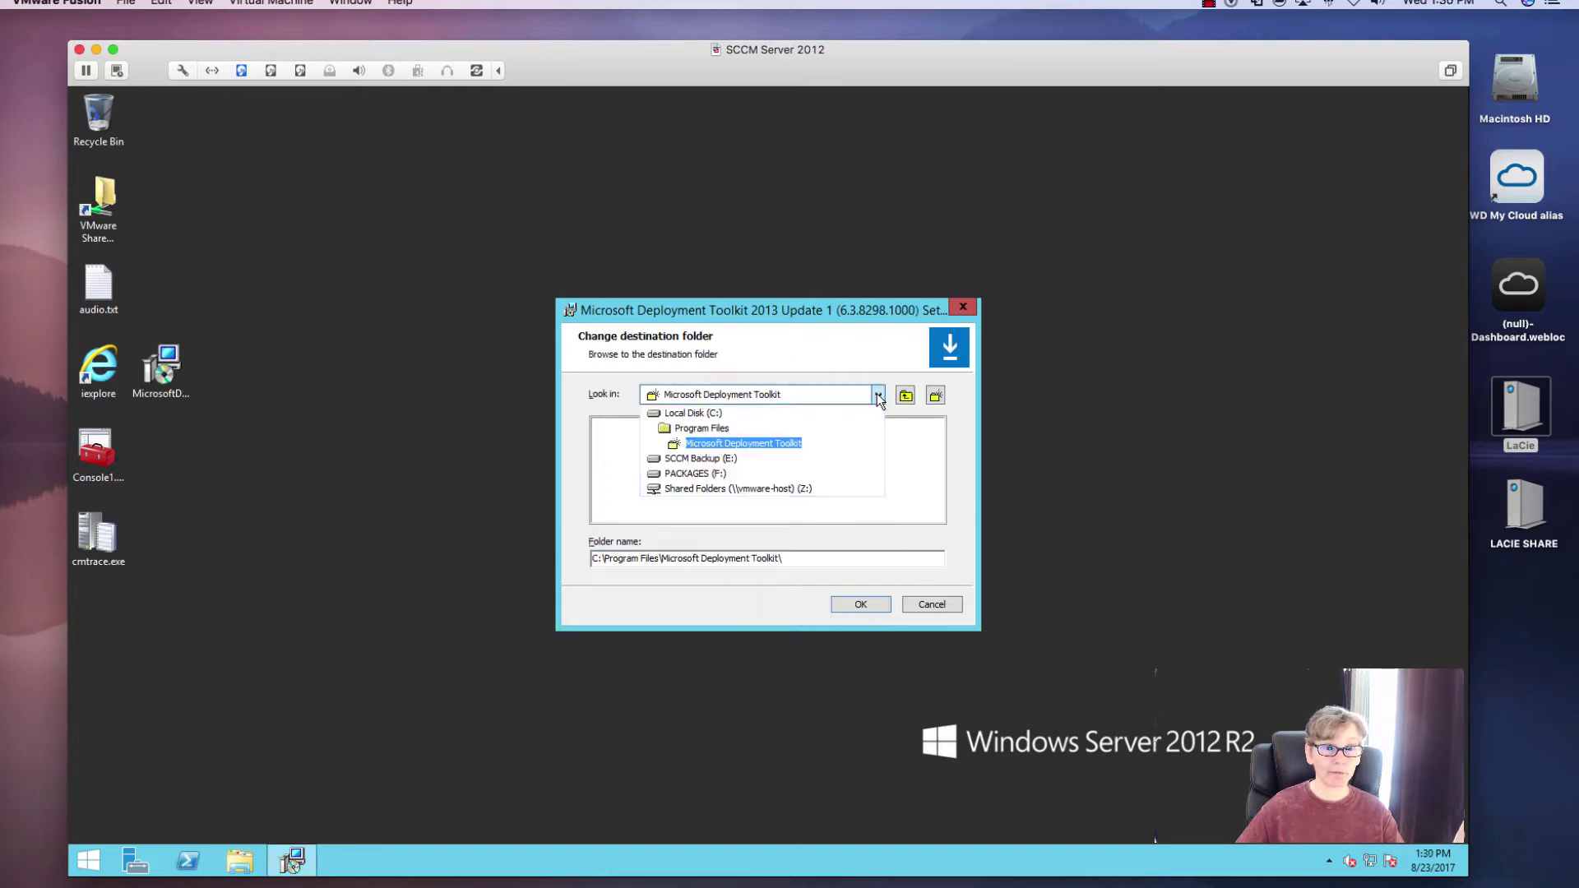
{"action": "left_click", "coordinate": [730, 474]}
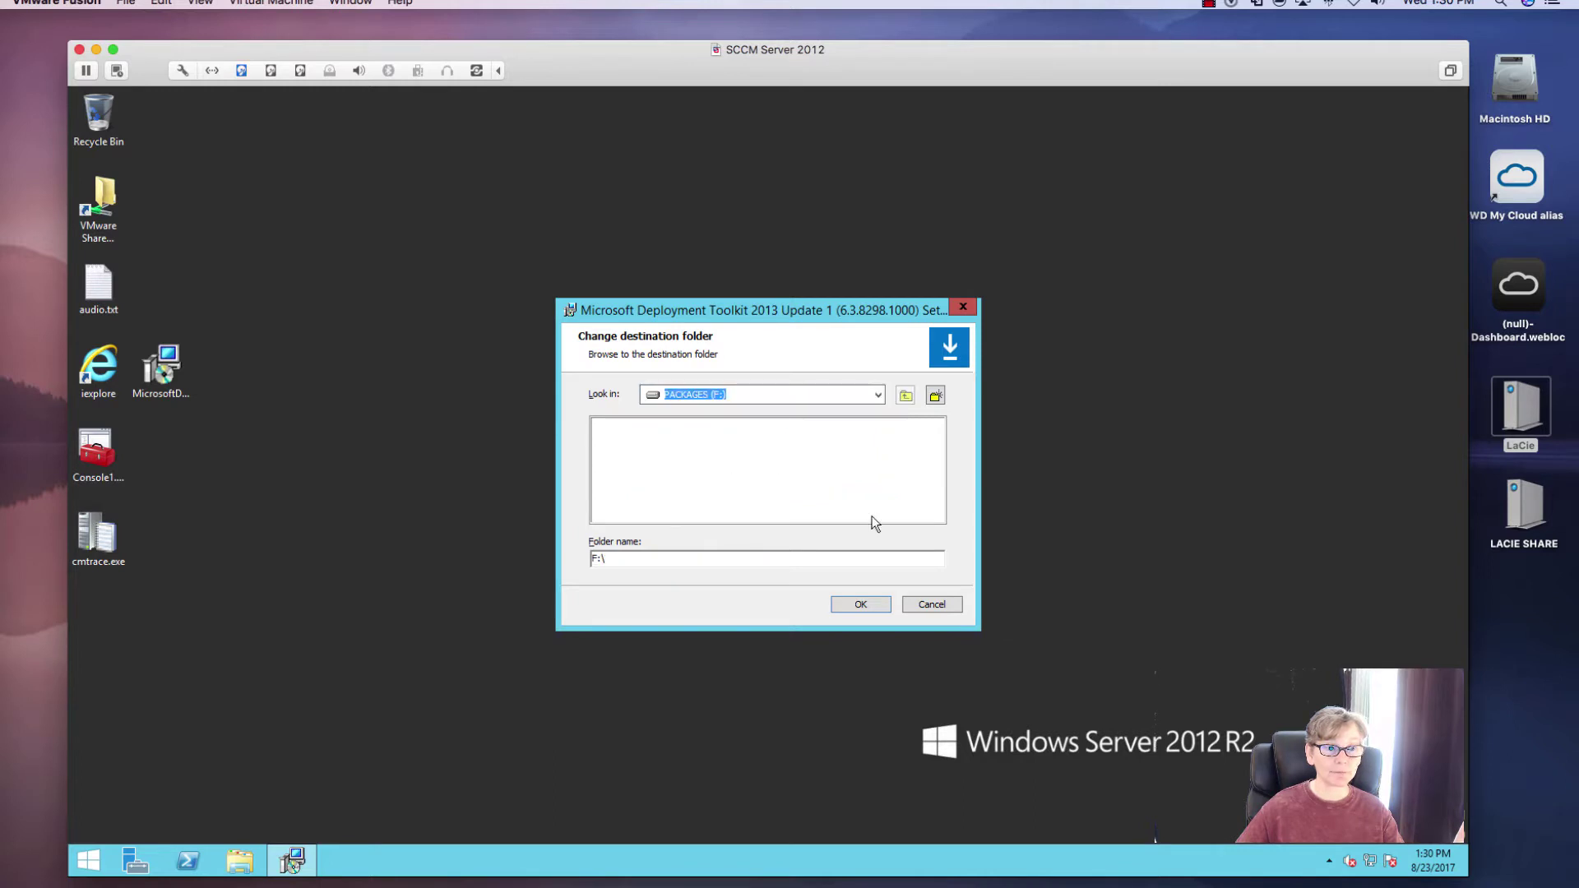
{"action": "left_click", "coordinate": [876, 606]}
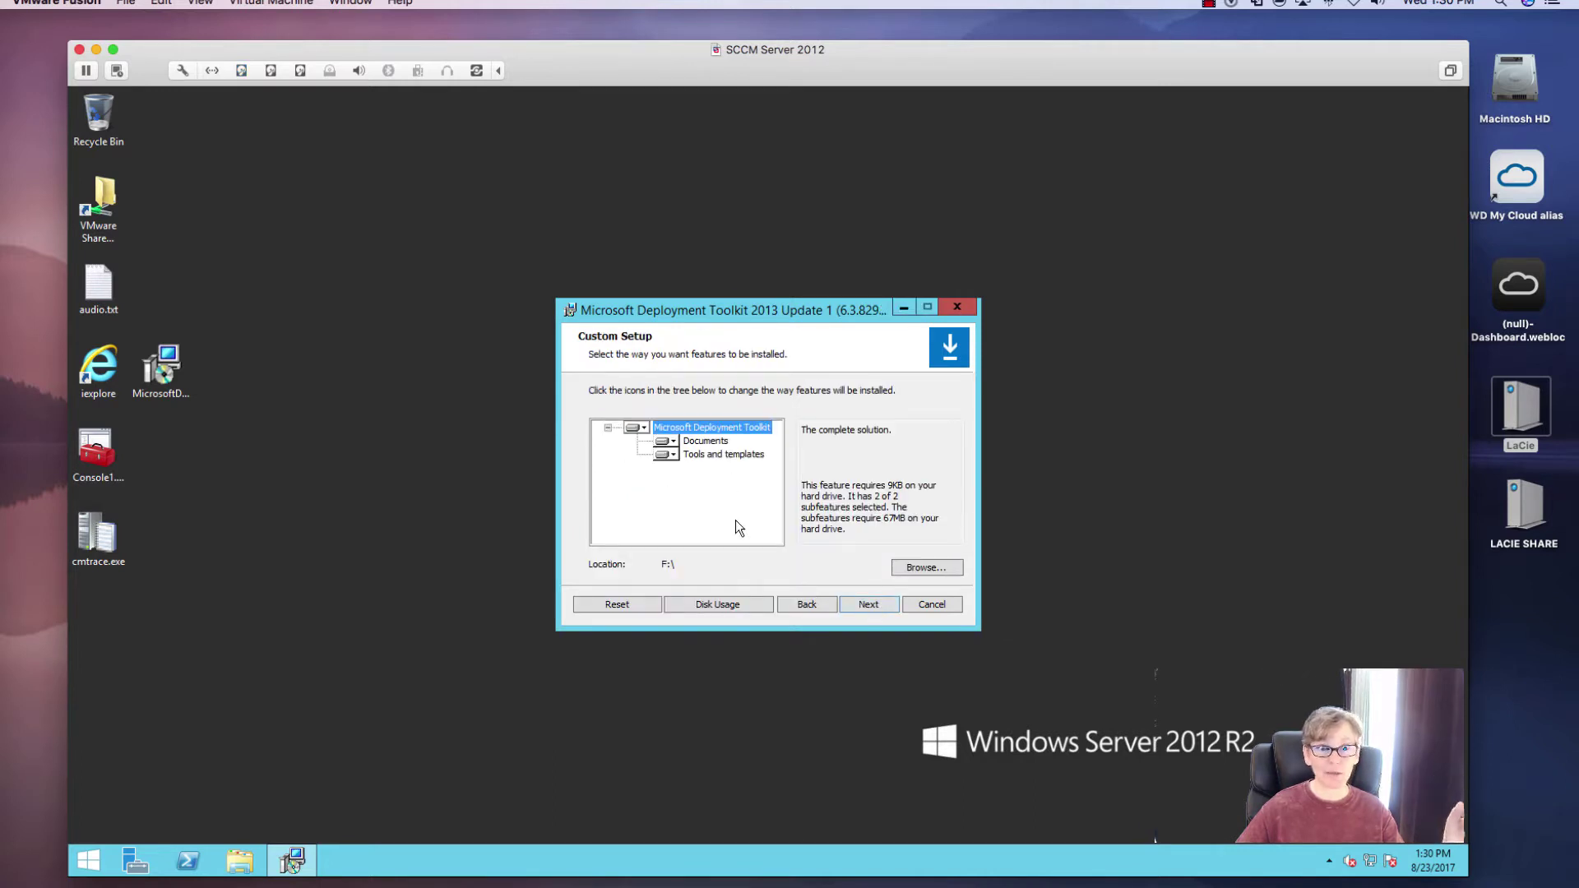
- Install the toolkit without joining the Customer Experience Improvement Program, and finish the setup wizard
{"action": "left_click", "coordinate": [868, 605]}
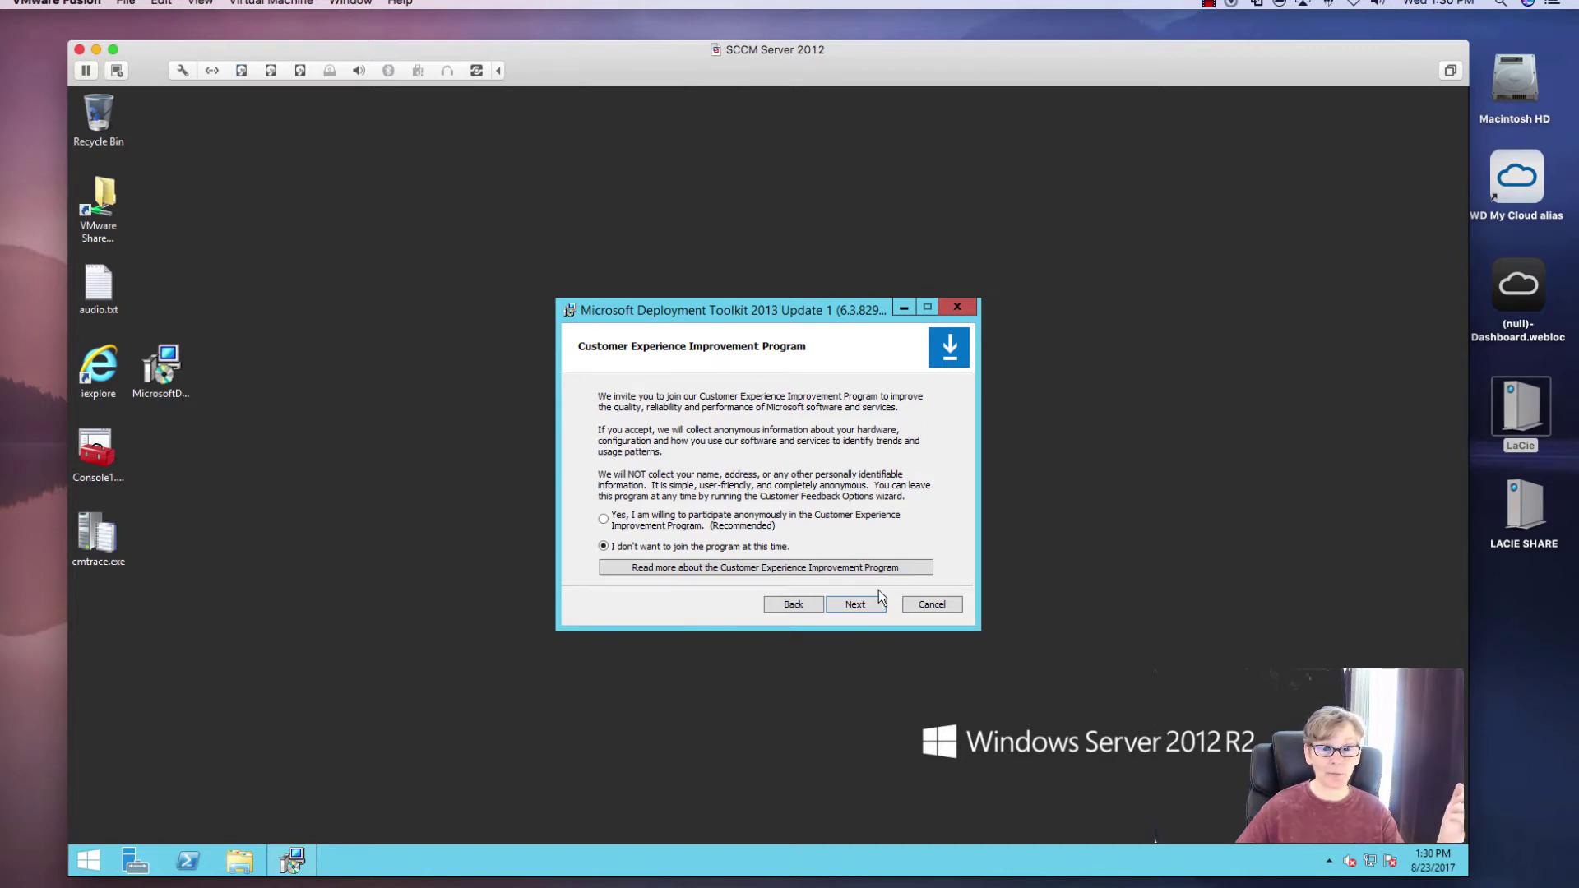
{"action": "left_click", "coordinate": [864, 605]}
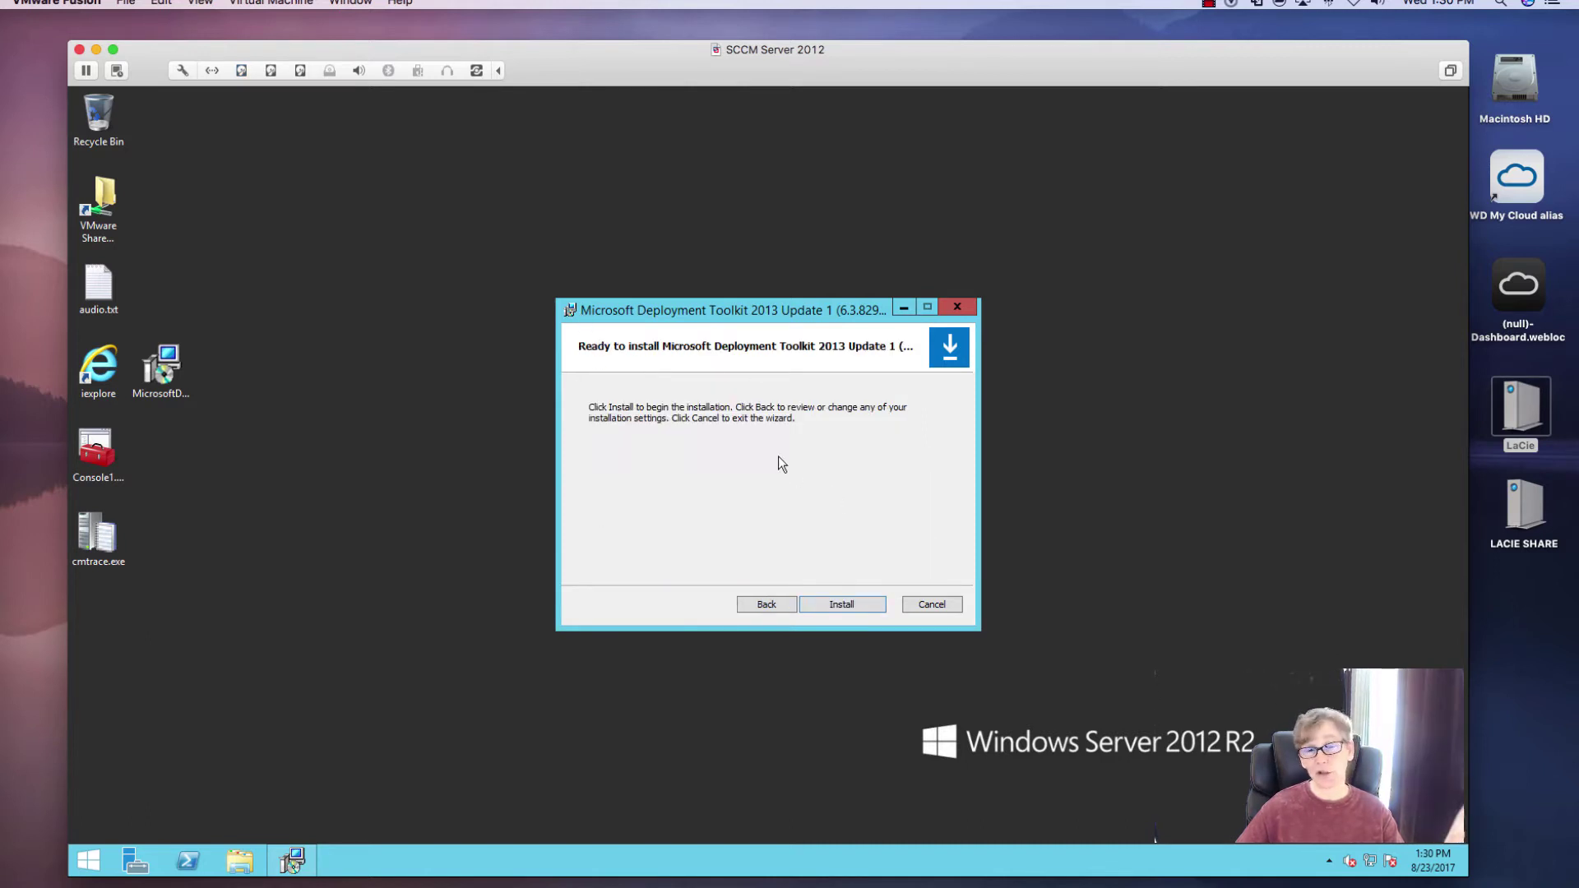
{"action": "left_click", "coordinate": [851, 603]}
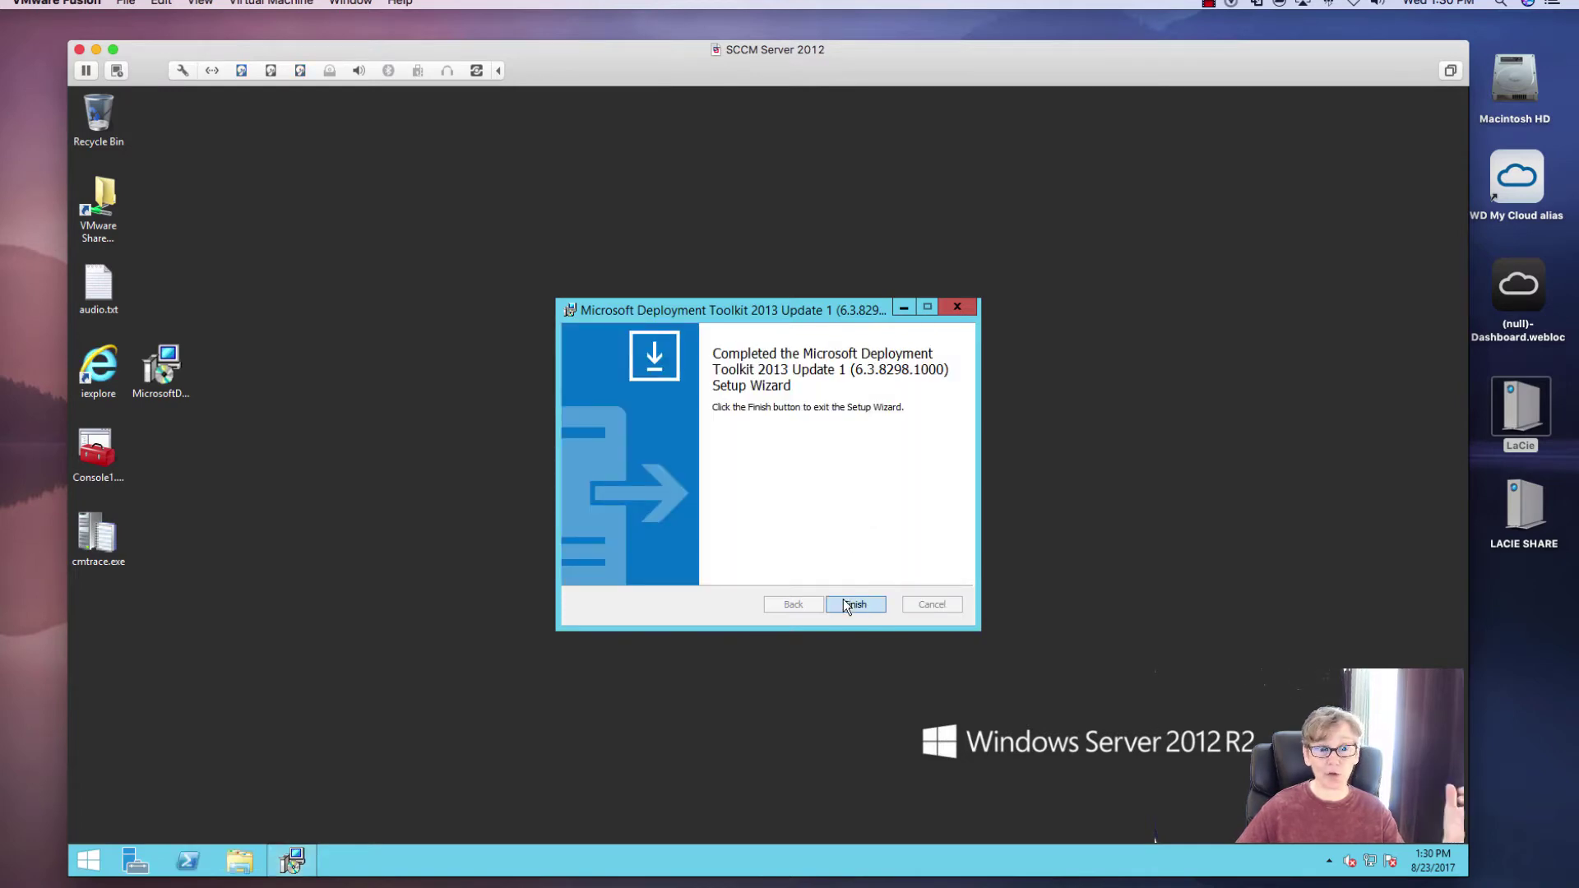
{"action": "left_click", "coordinate": [847, 606]}
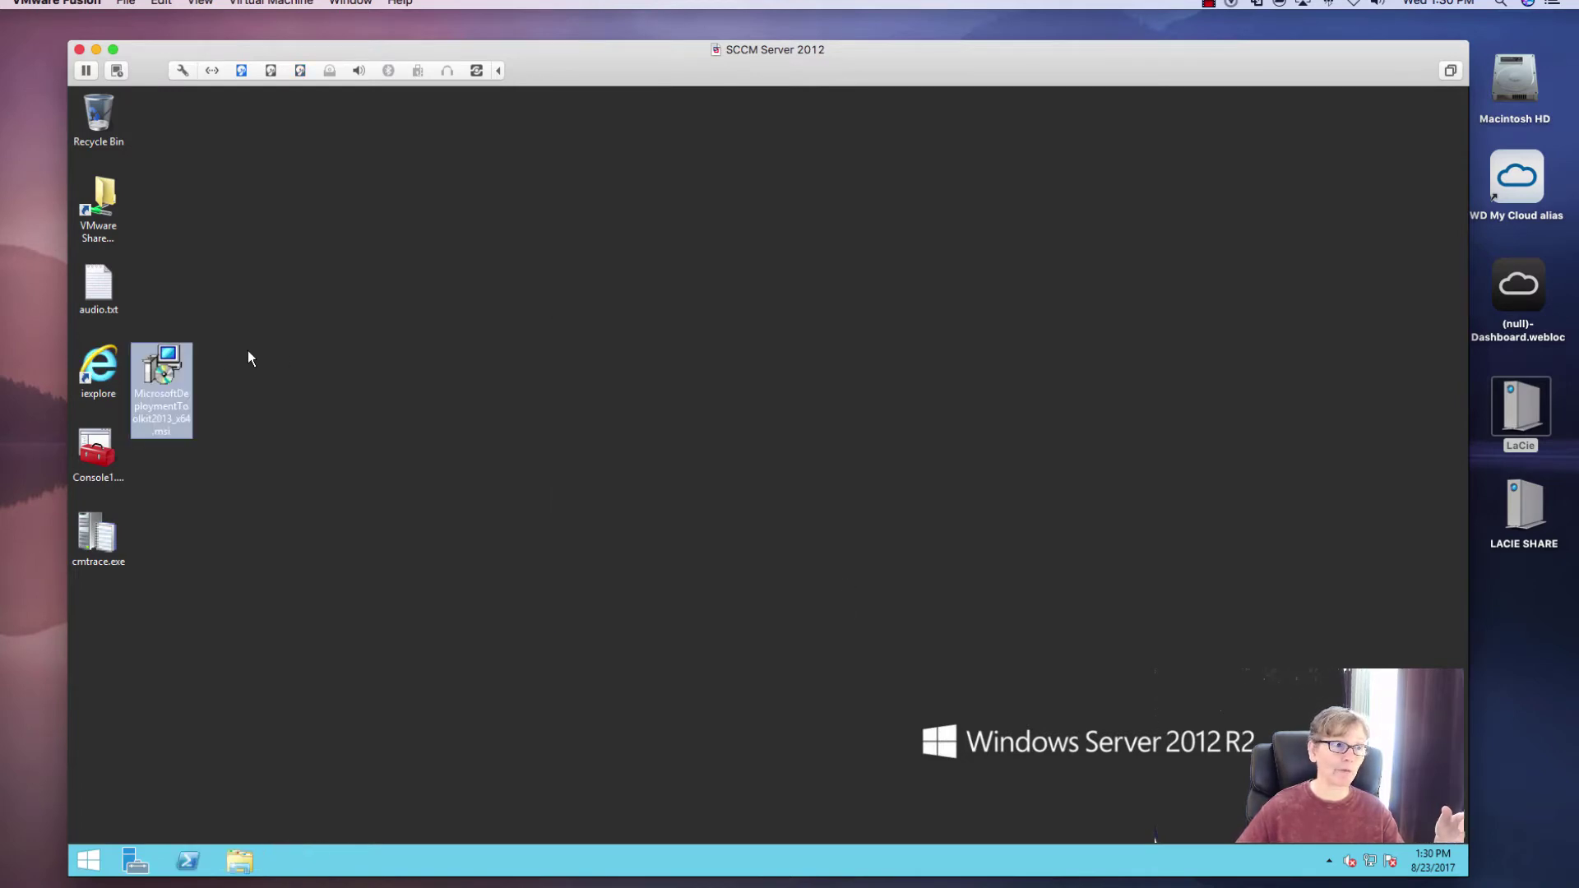
- Move the installer icon below cmtrace.exe on the desktop and launch Deployment Workbench from the installed apps
{"action": "left_click_drag", "start_coordinate": [138, 558], "coordinate": [102, 609]}
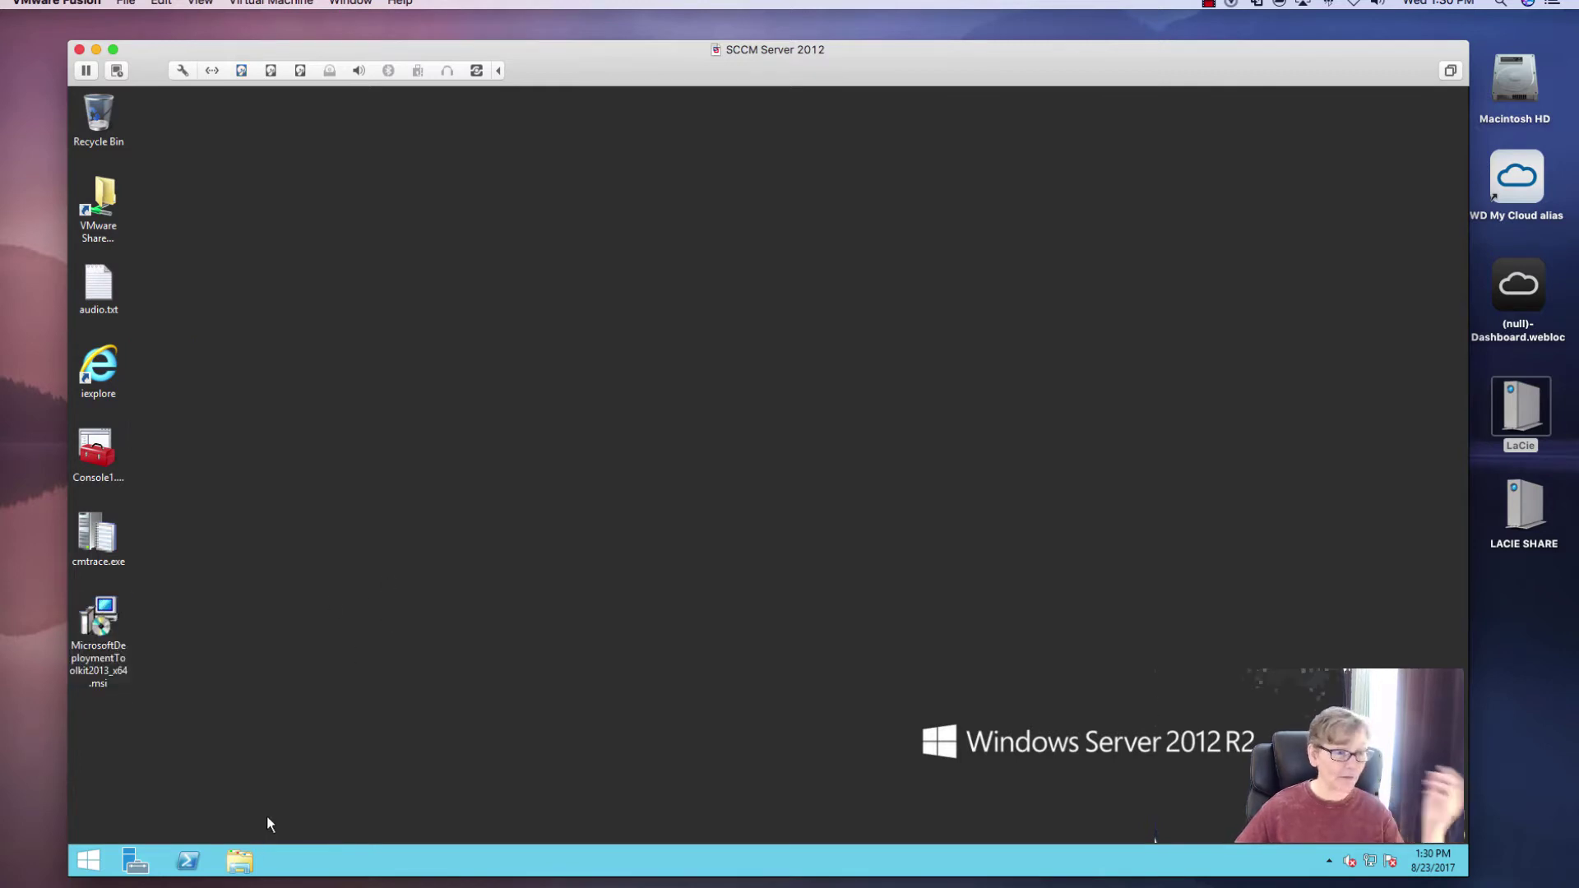
{"action": "left_click", "coordinate": [94, 851]}
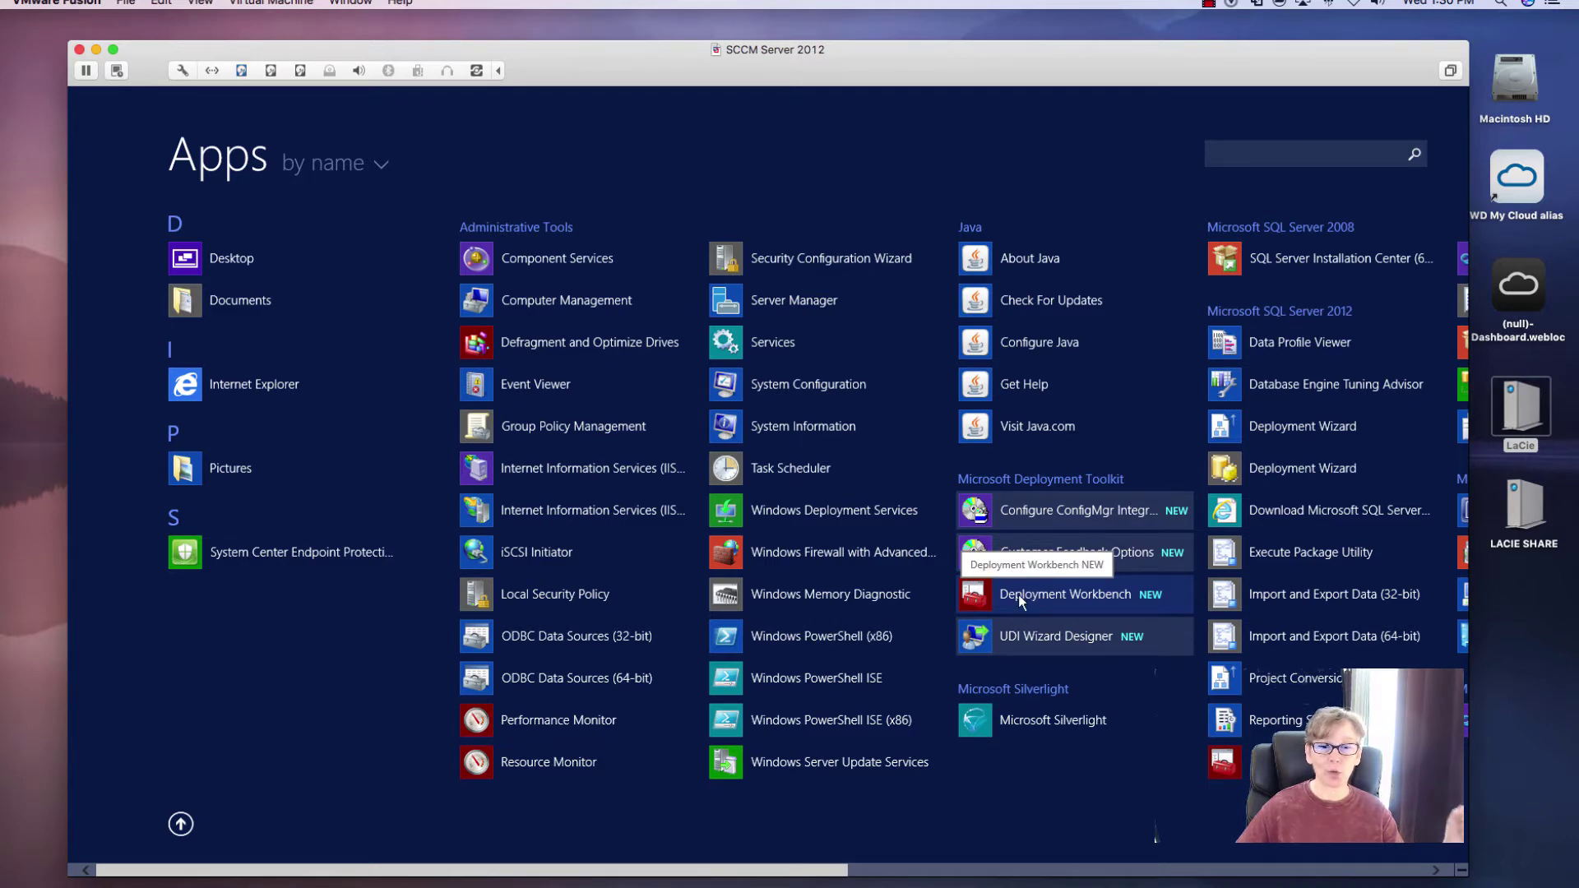
{"action": "left_click", "coordinate": [989, 596]}
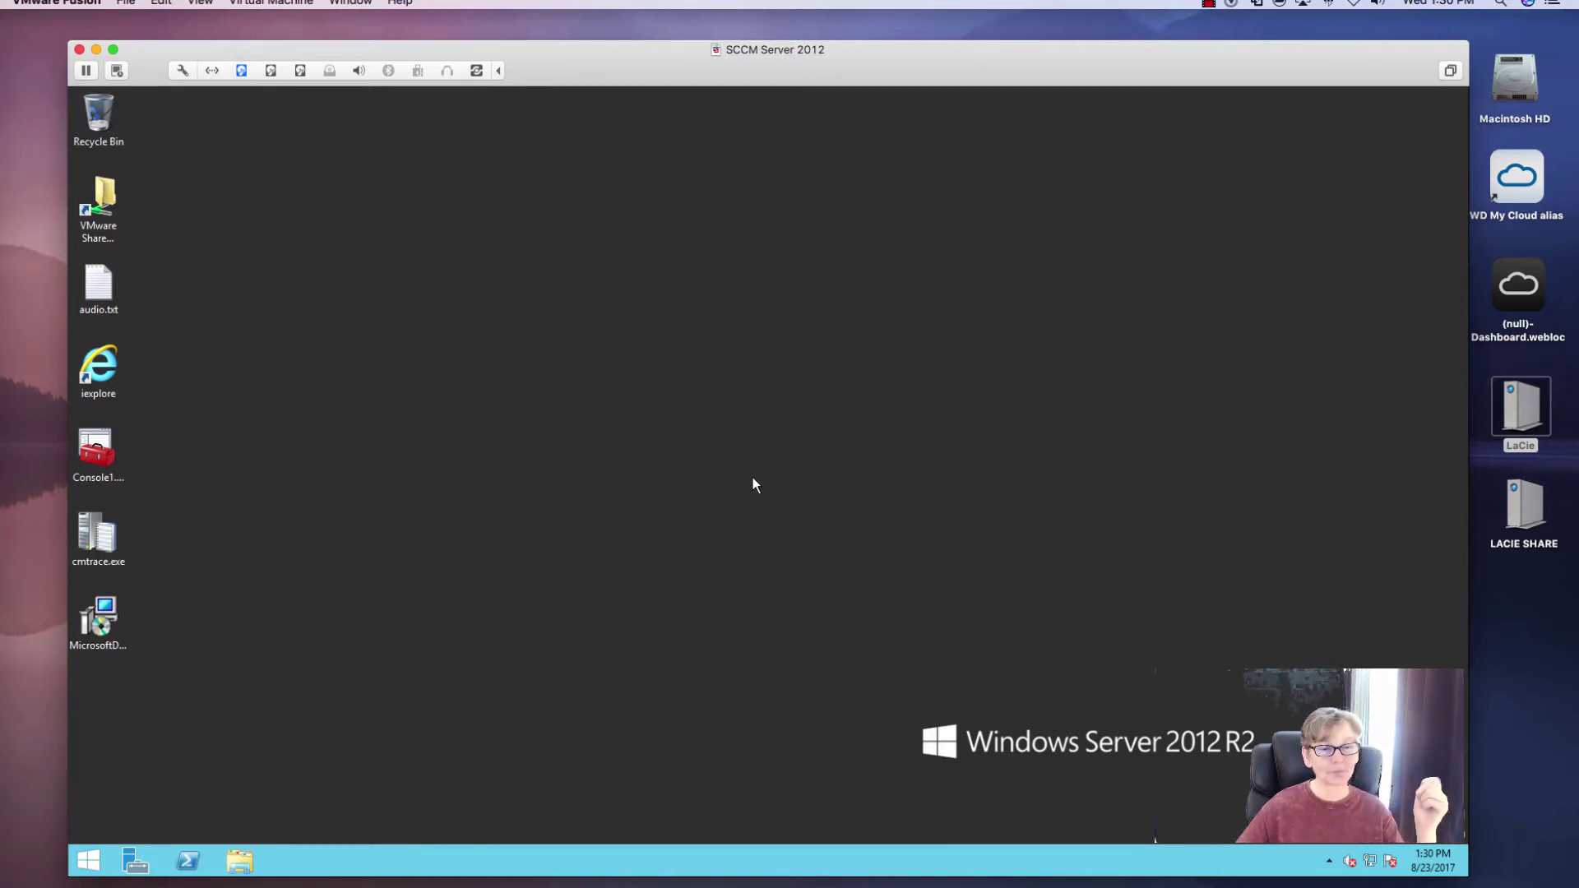
{"action": "left_click", "coordinate": [1209, 3]}
{"action": "left_click", "coordinate": [1050, 247]}
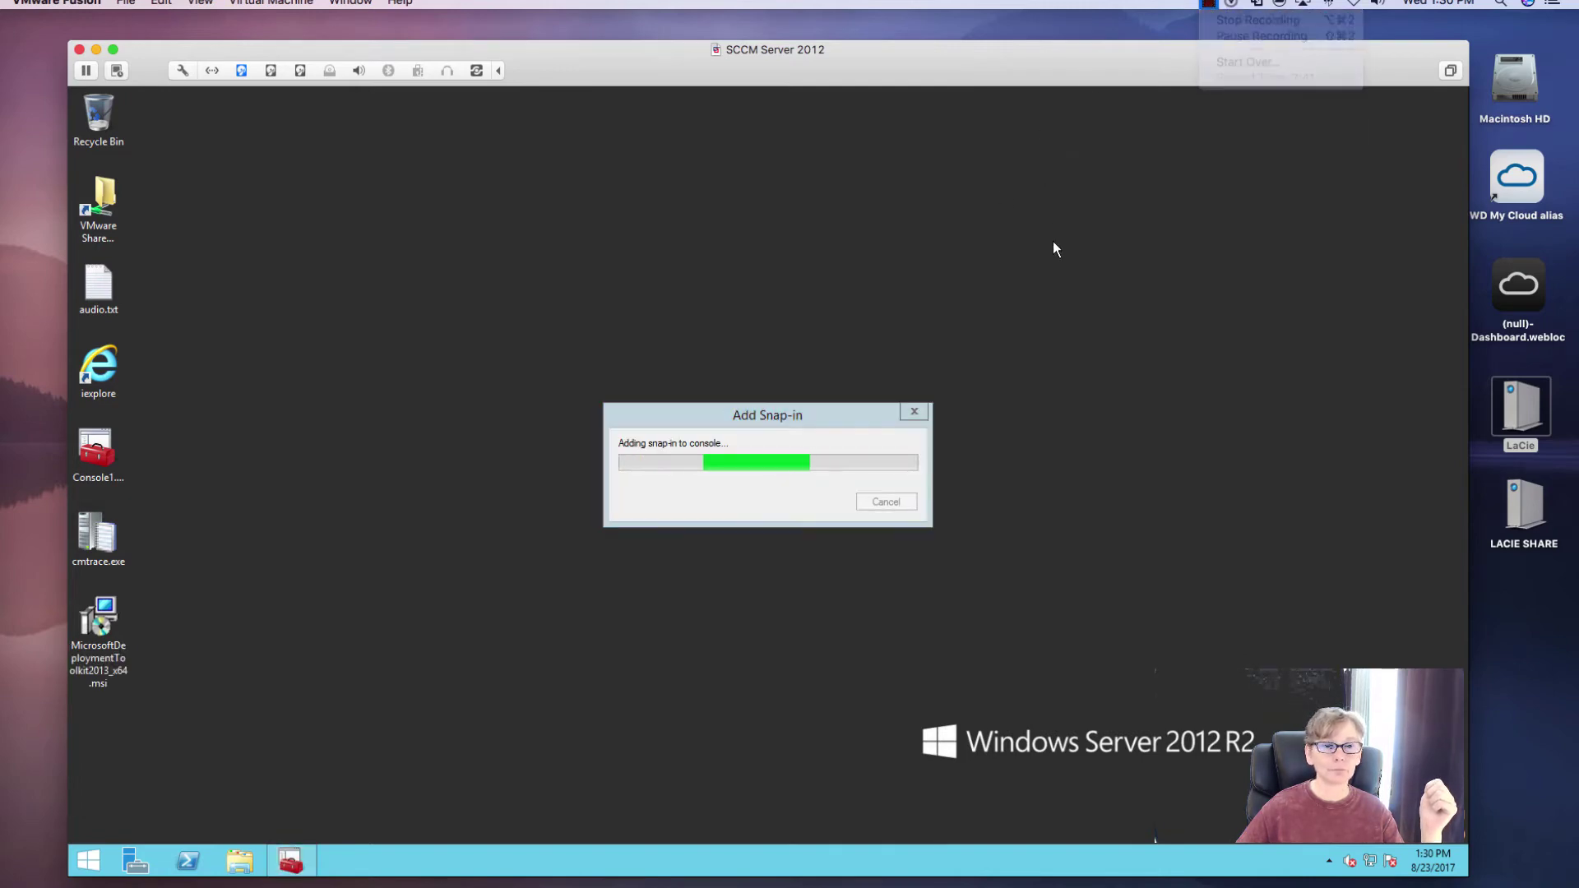
{"action": "left_click", "coordinate": [1210, 3]}
{"action": "left_click", "coordinate": [1259, 36]}
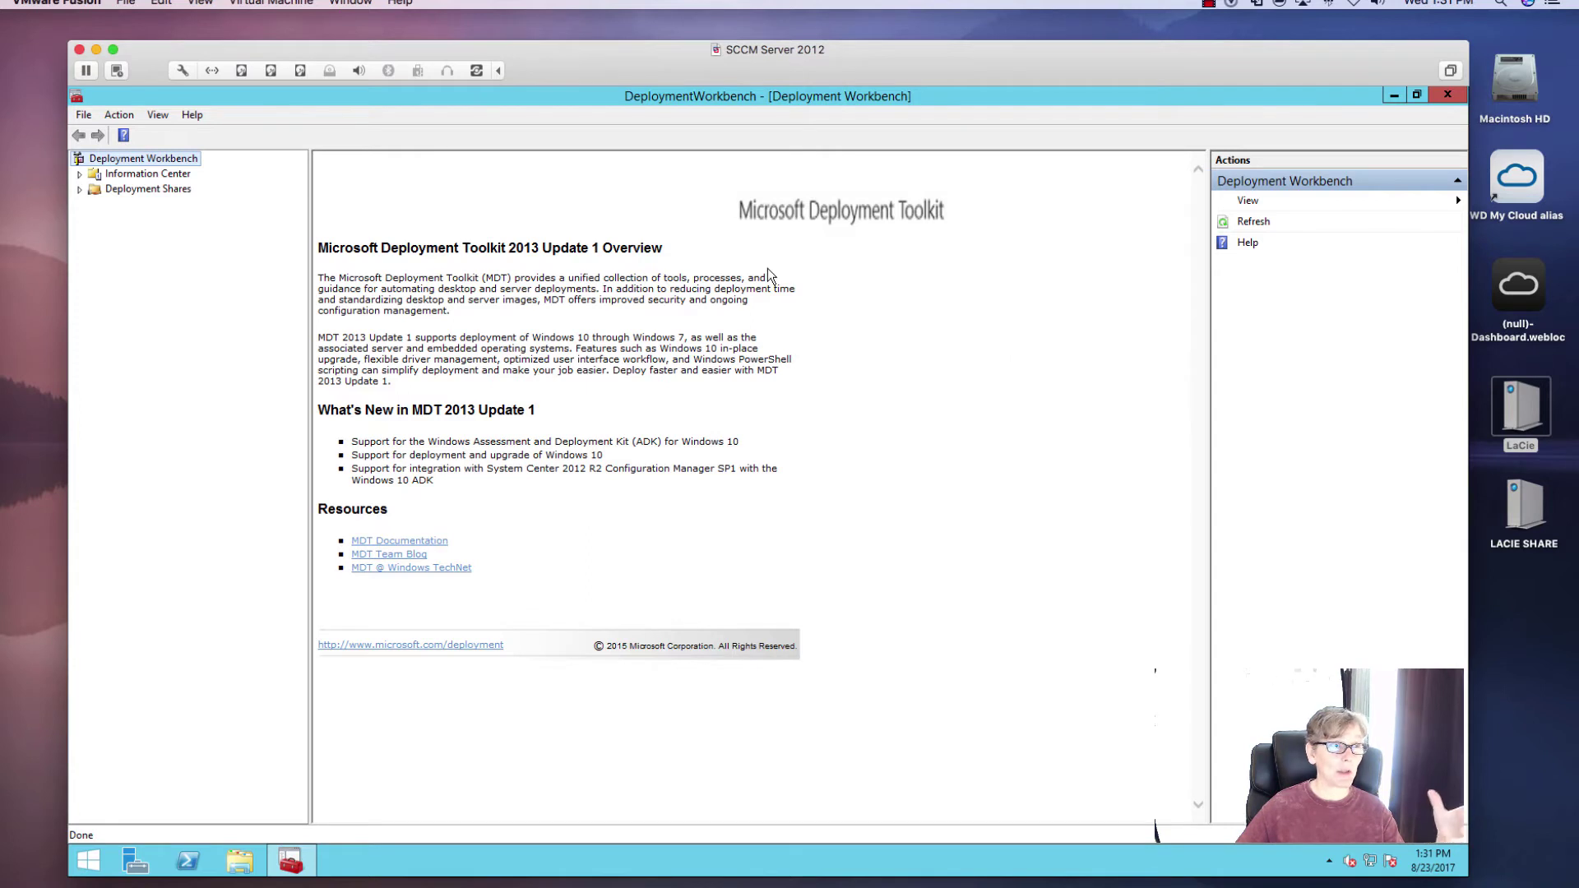
- Examine the Information Center, Documentation and Deployment Shares nodes of Deployment Workbench and the commands they offer
{"action": "left_click", "coordinate": [168, 178]}
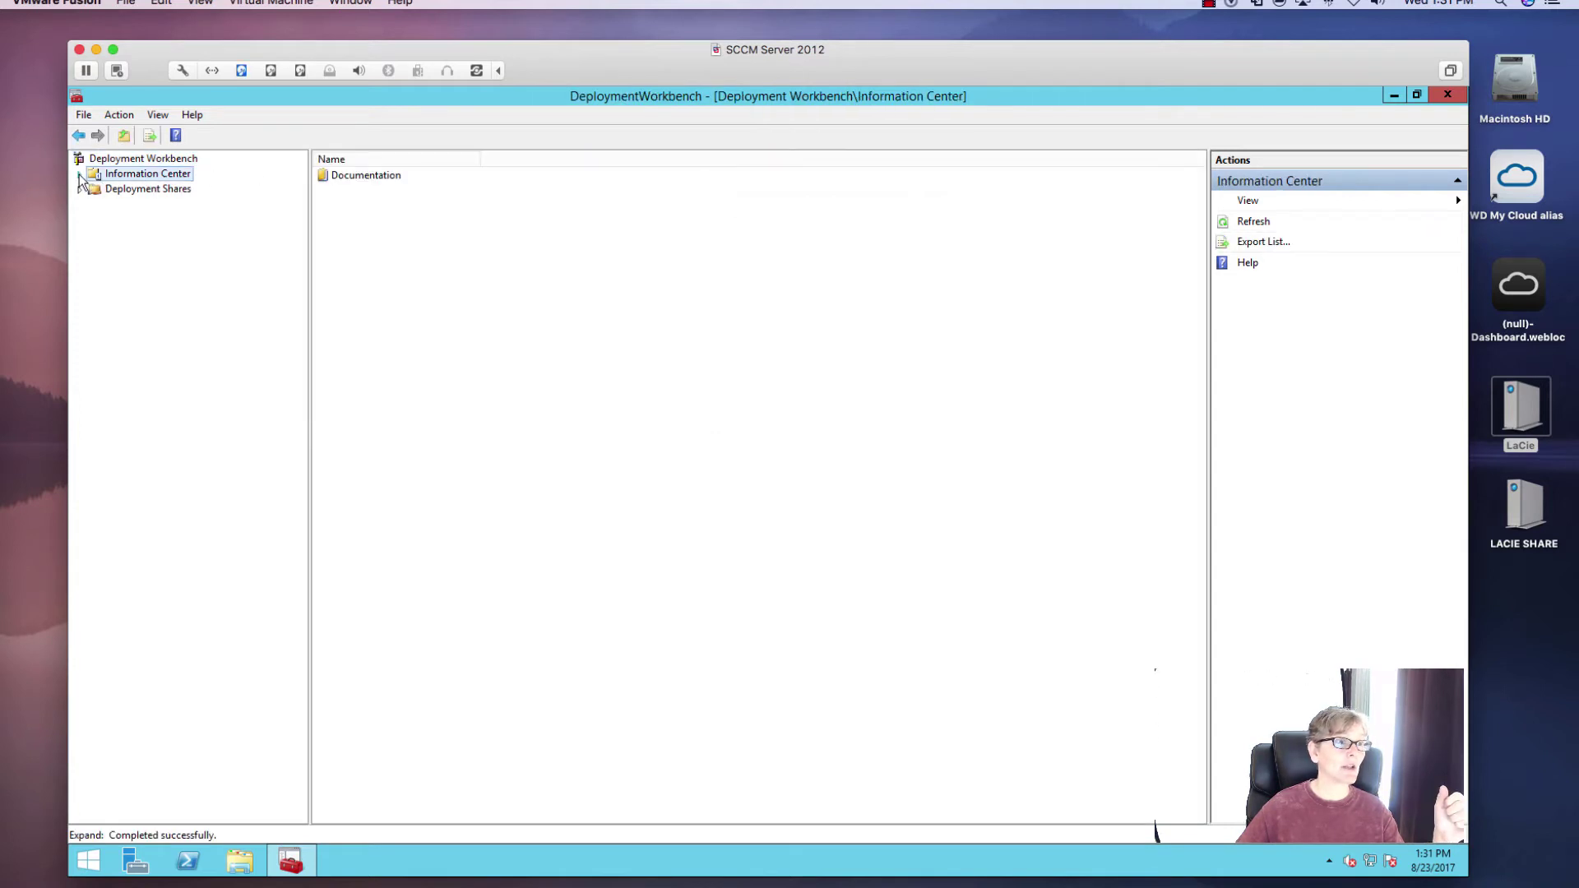
{"action": "left_click", "coordinate": [79, 175]}
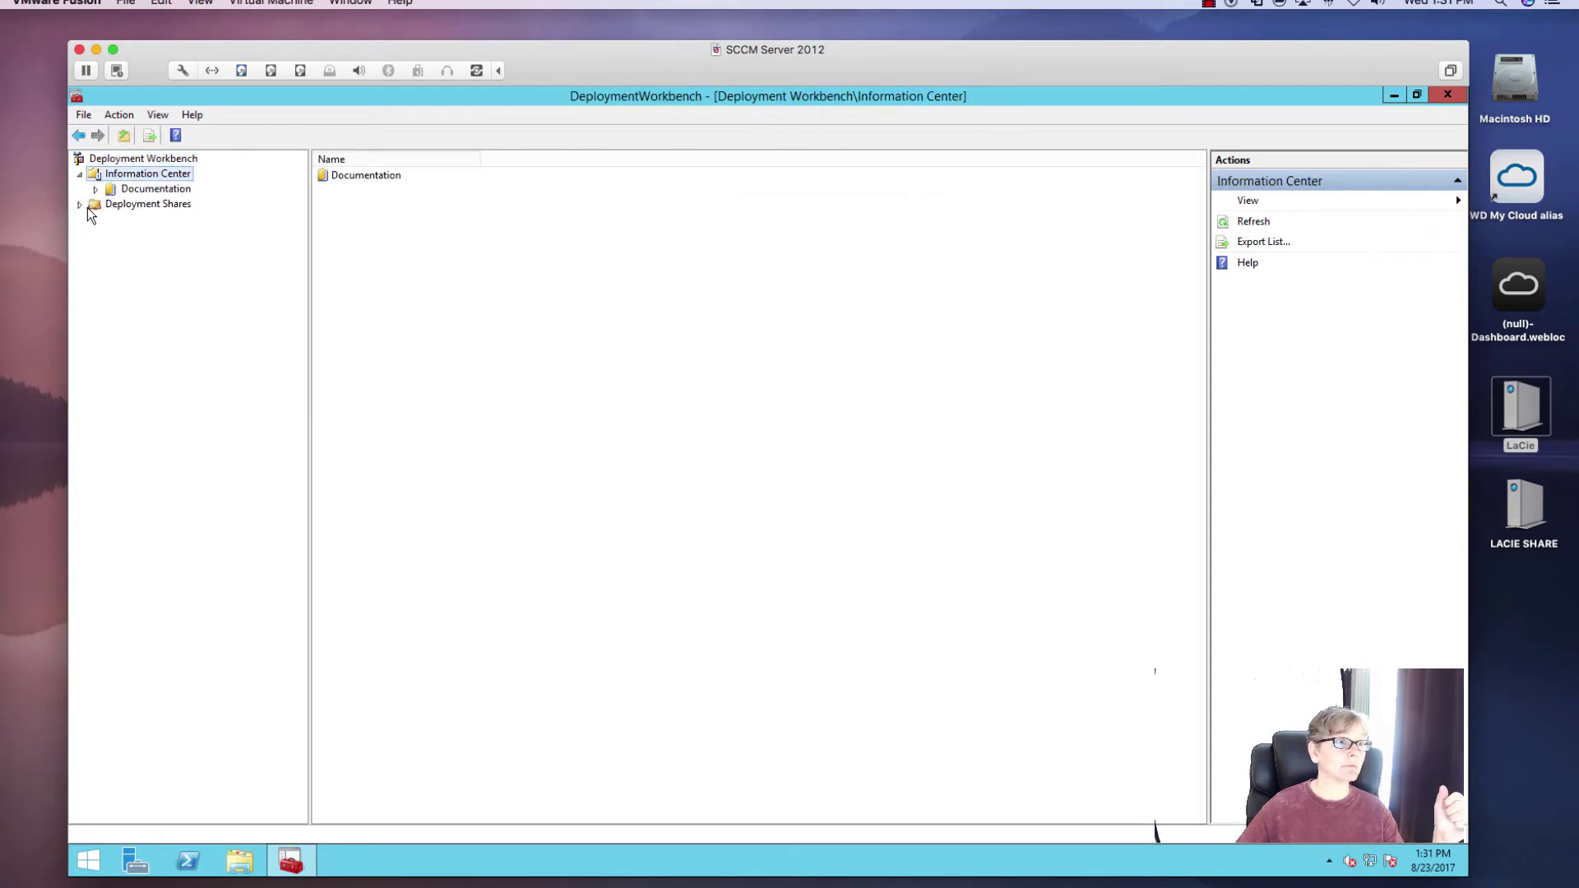
{"action": "left_click", "coordinate": [140, 208]}
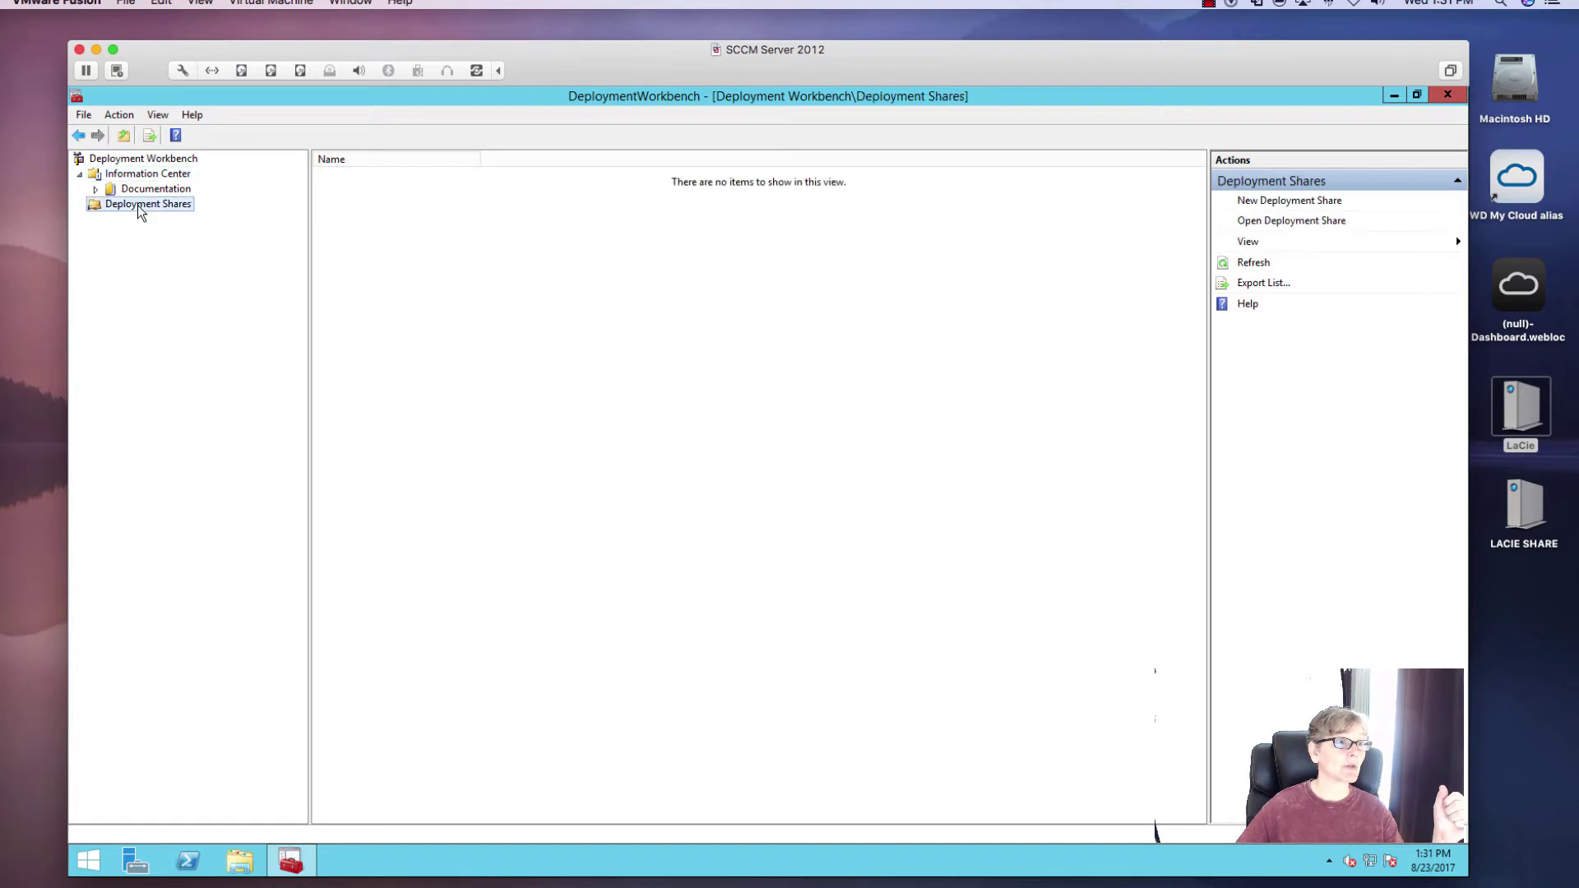
{"action": "left_click", "coordinate": [163, 188]}
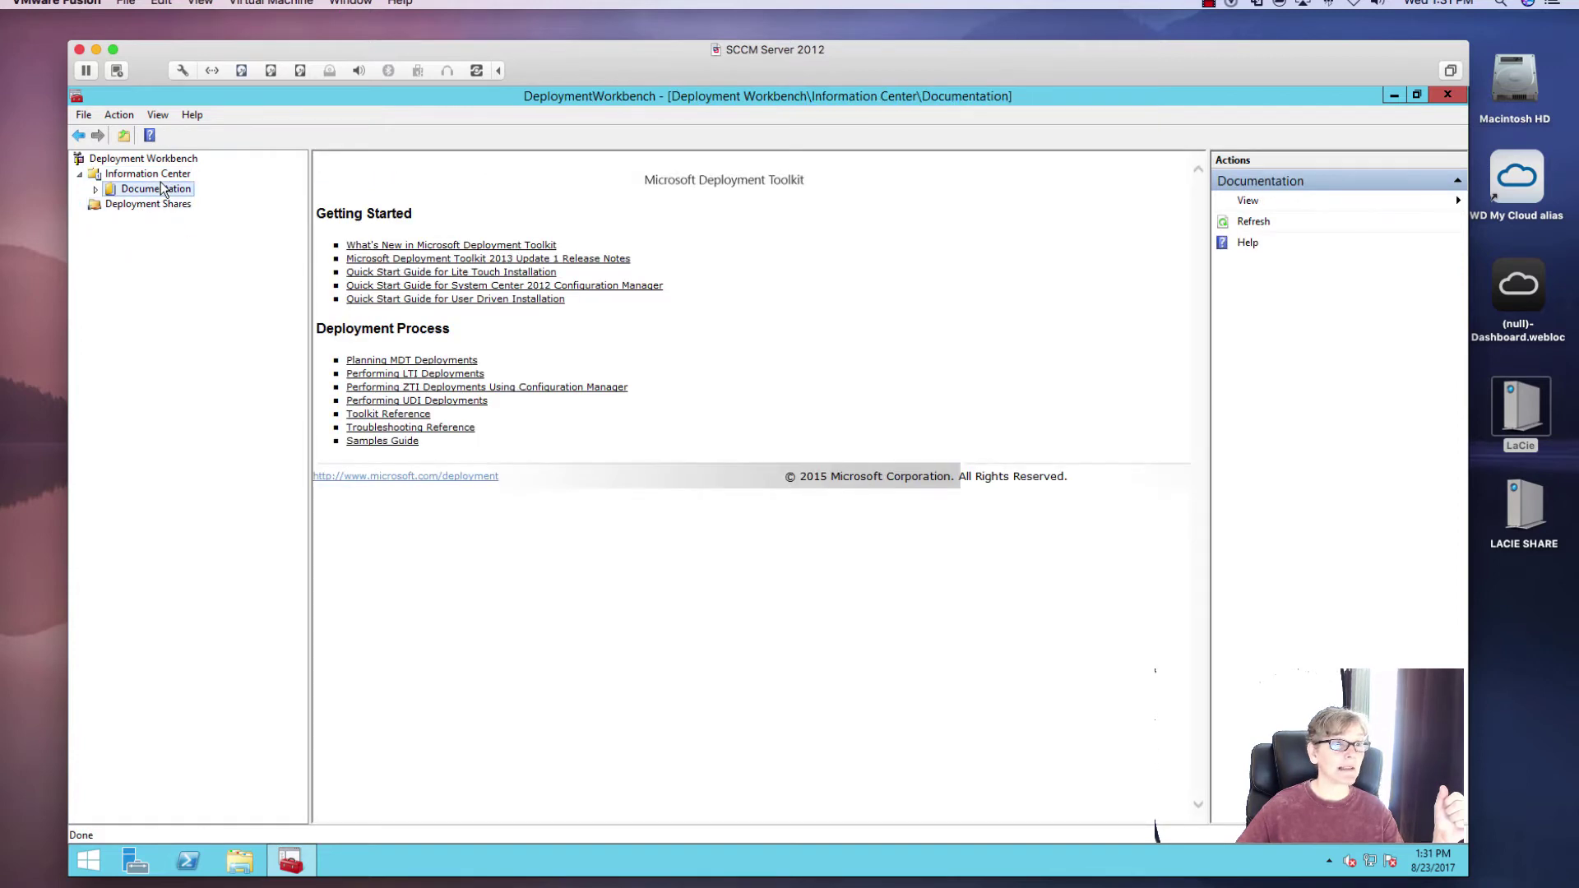
{"action": "left_click", "coordinate": [150, 207]}
{"action": "right_click", "coordinate": [149, 209]}
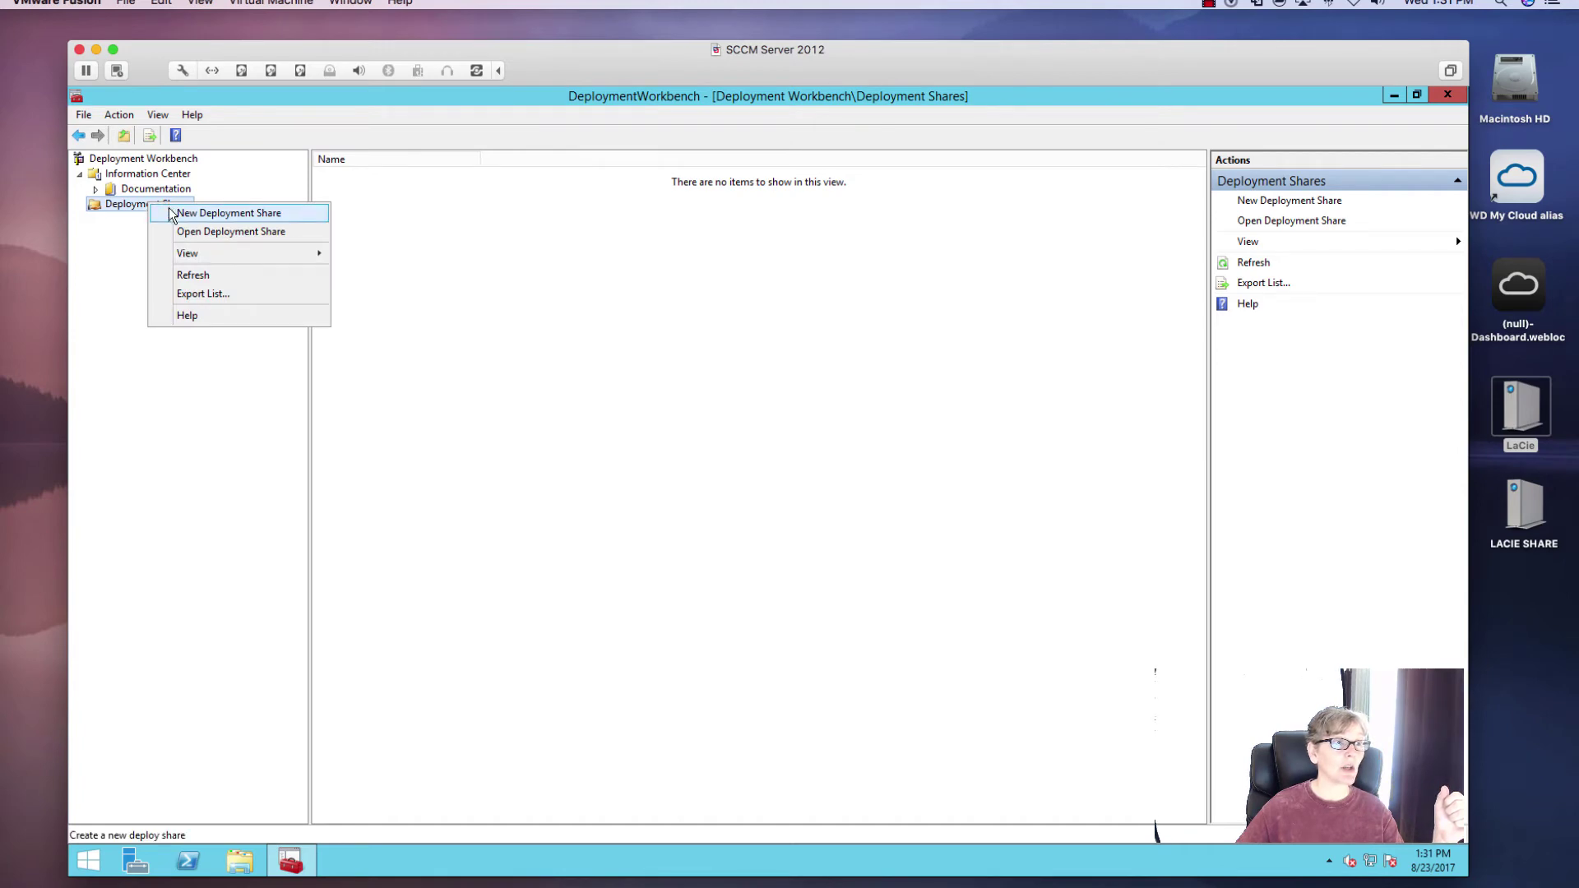
{"action": "right_click", "coordinate": [151, 165]}
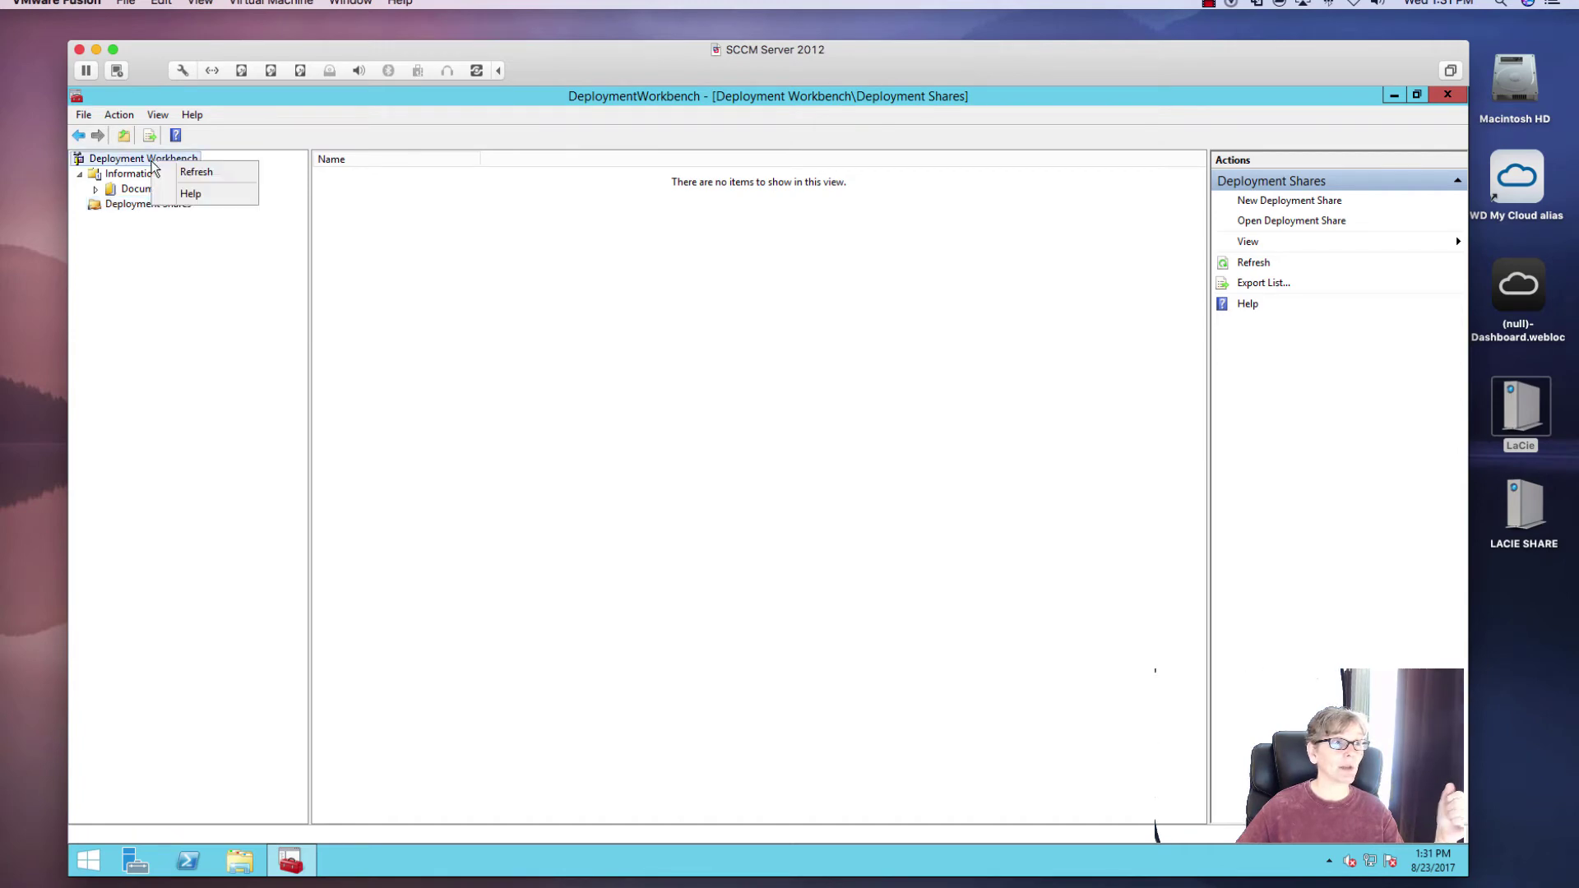
- Start a new deployment share and try to use the root of the PACKAGES (F:) drive as its path
{"action": "right_click", "coordinate": [134, 206]}
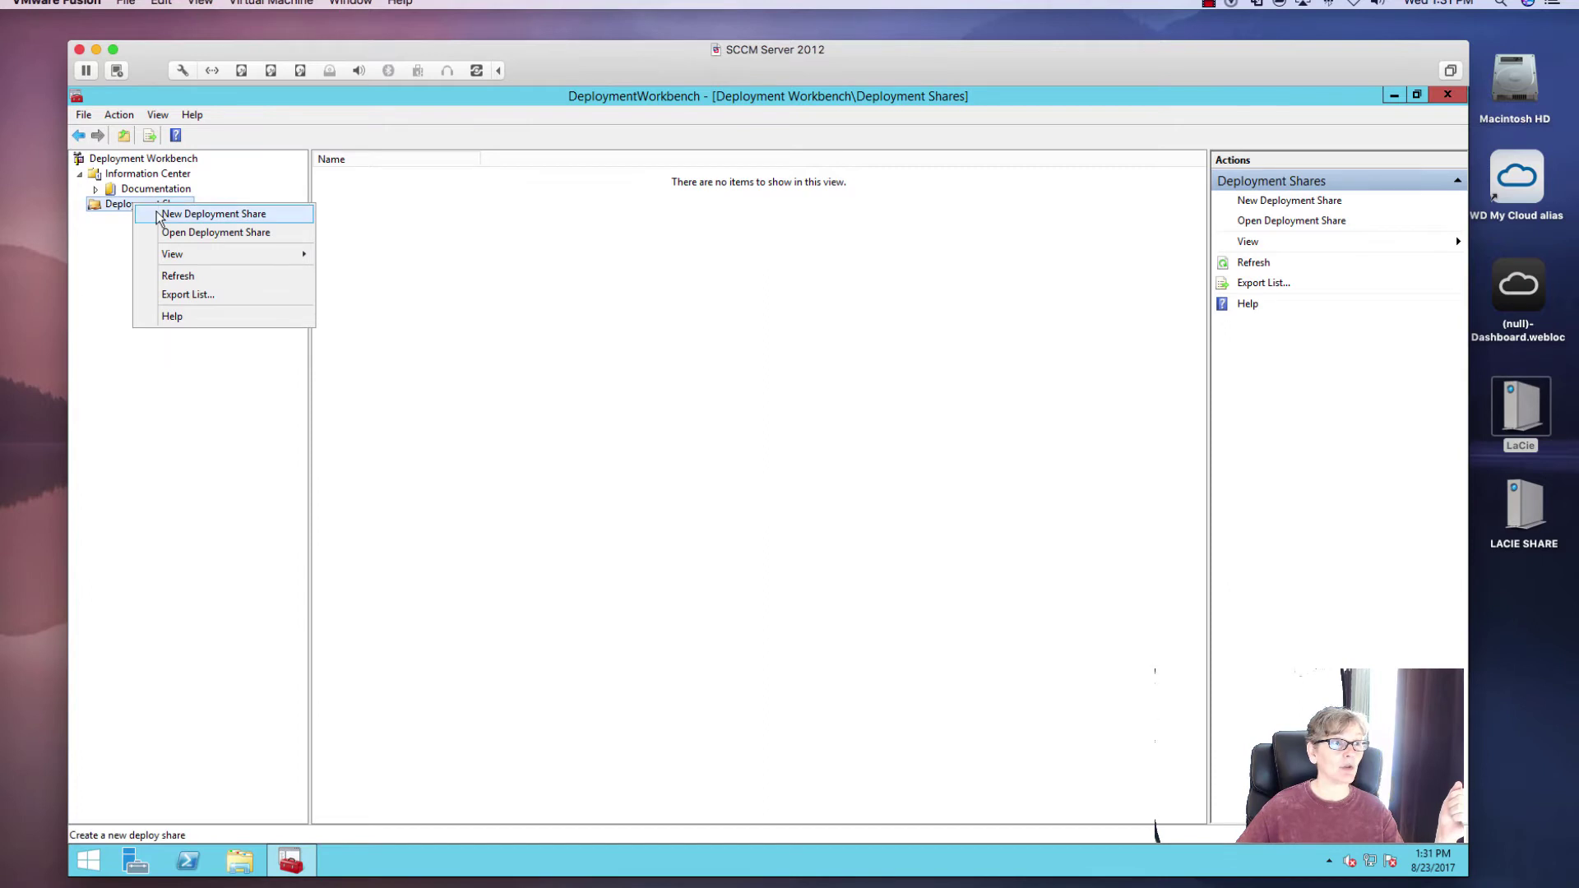
{"action": "left_click", "coordinate": [159, 215]}
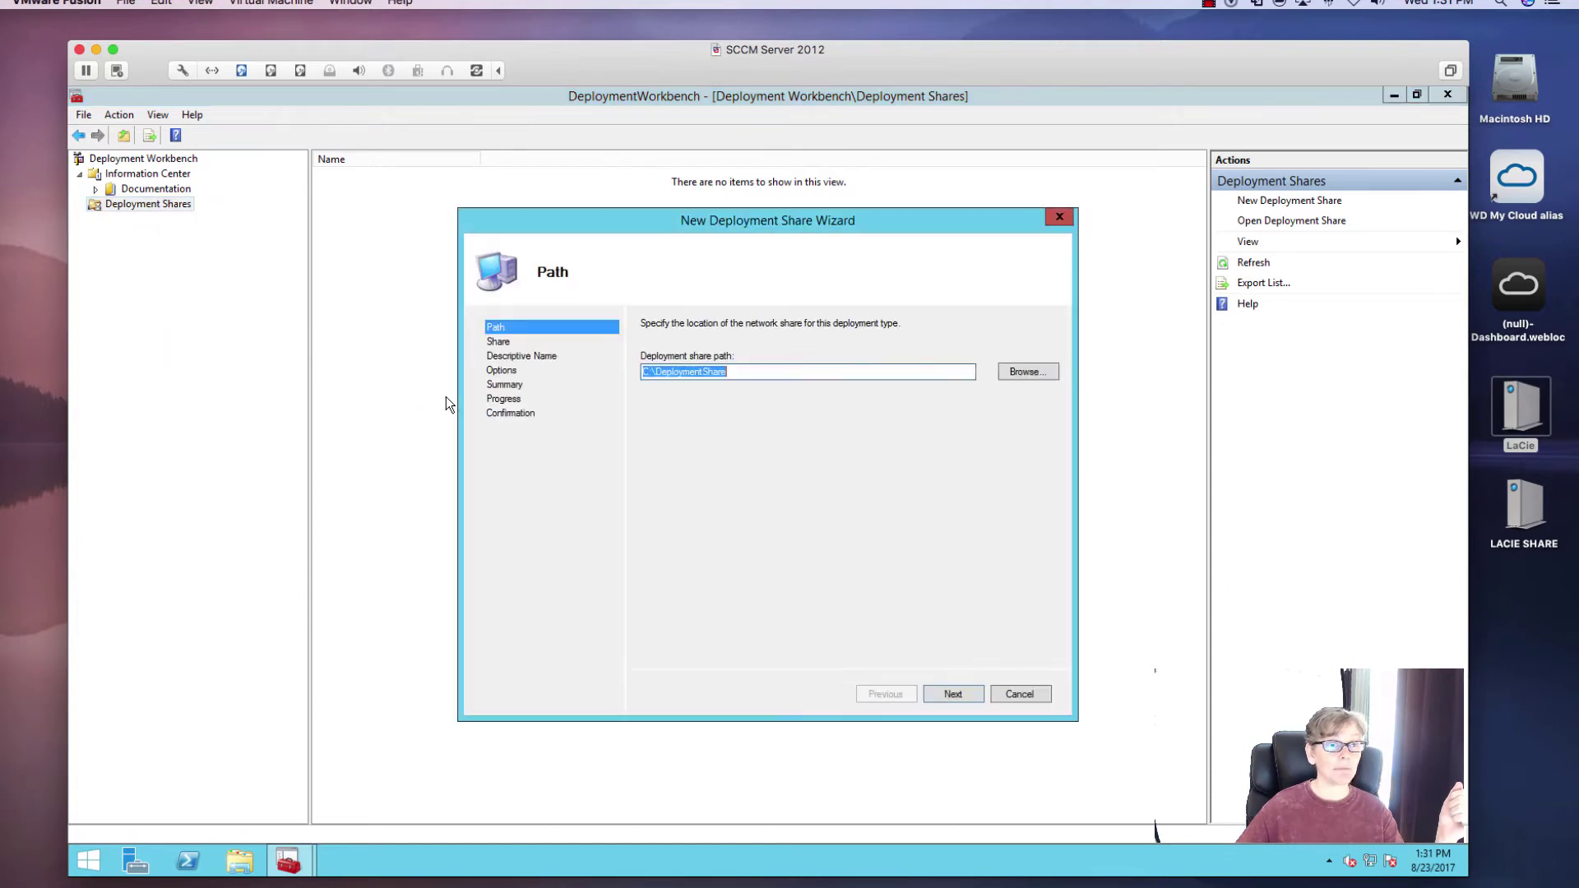
{"action": "left_click", "coordinate": [1020, 374]}
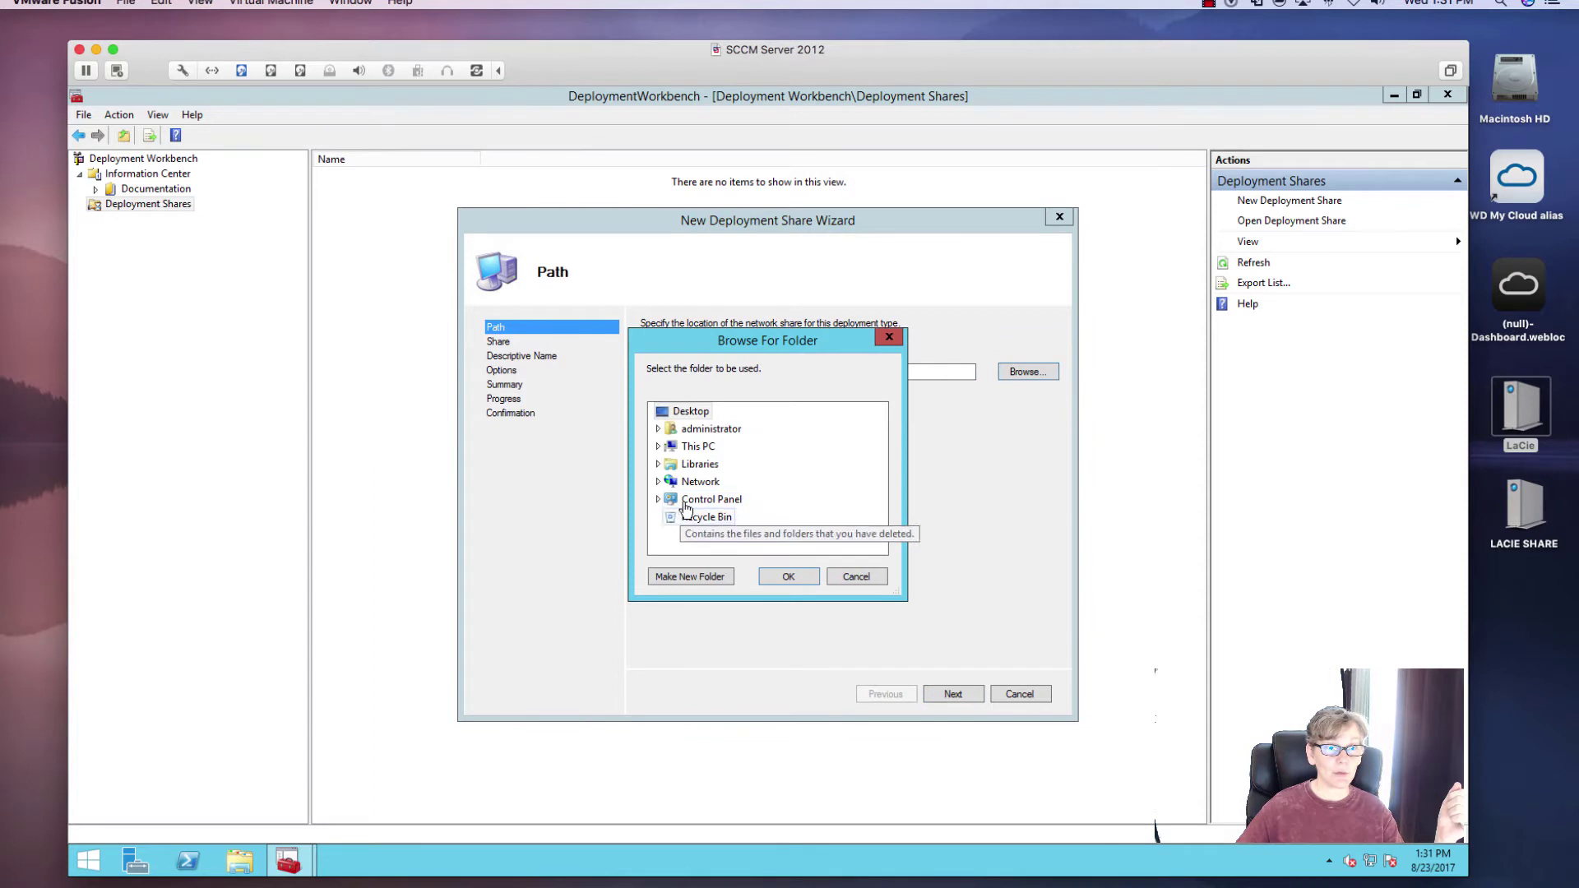
{"action": "left_click", "coordinate": [658, 446]}
{"action": "scroll", "coordinate": [885, 473], "scroll_direction": "down", "scroll_amount": 3}
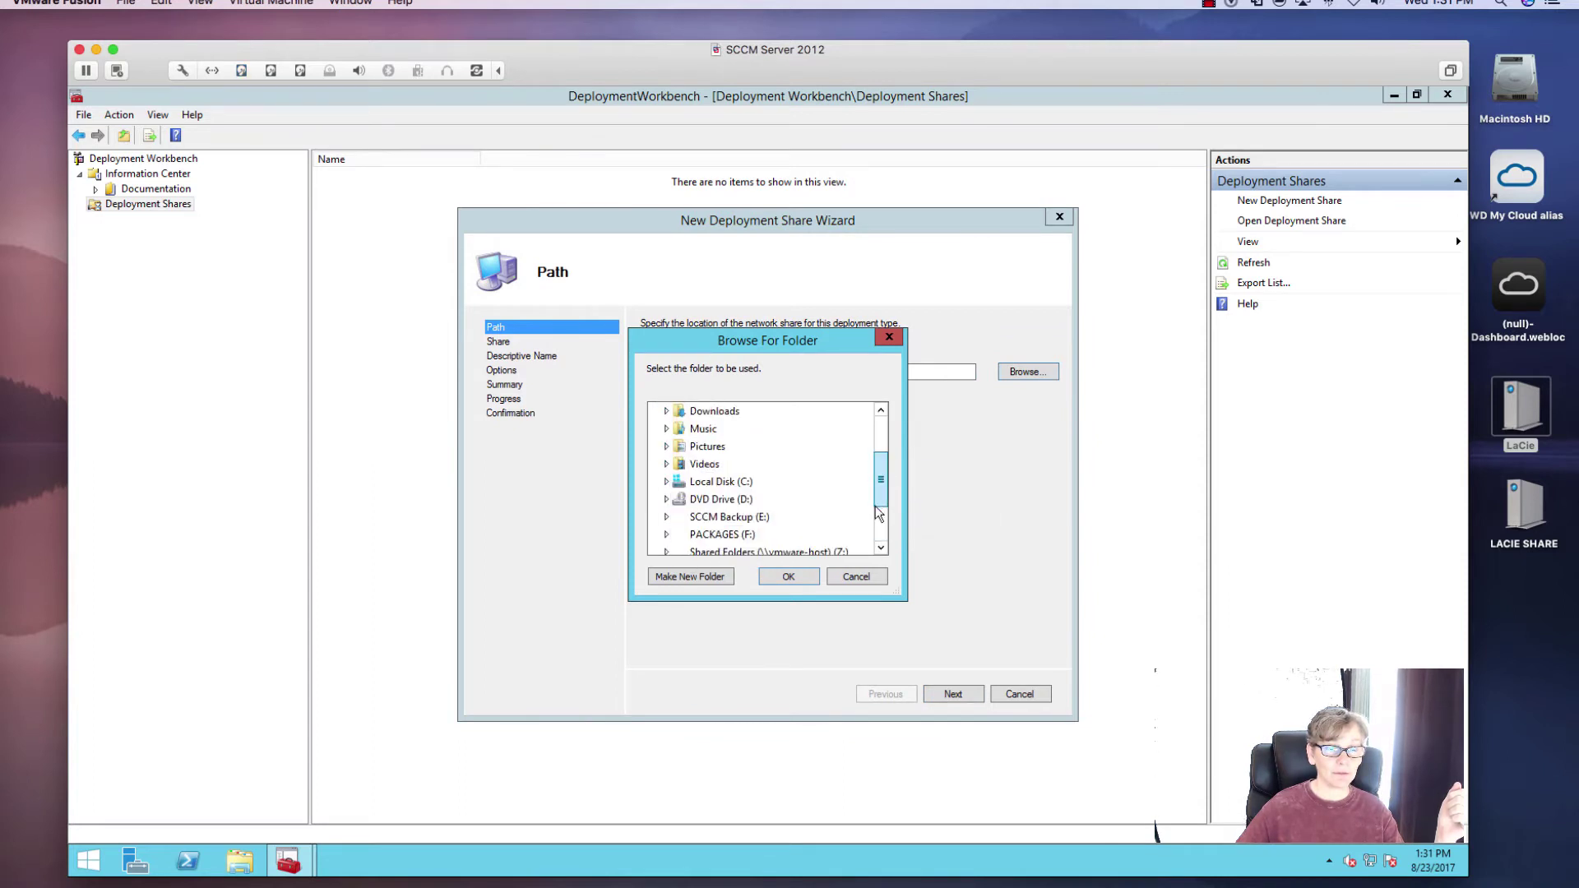
{"action": "double_click", "coordinate": [720, 449]}
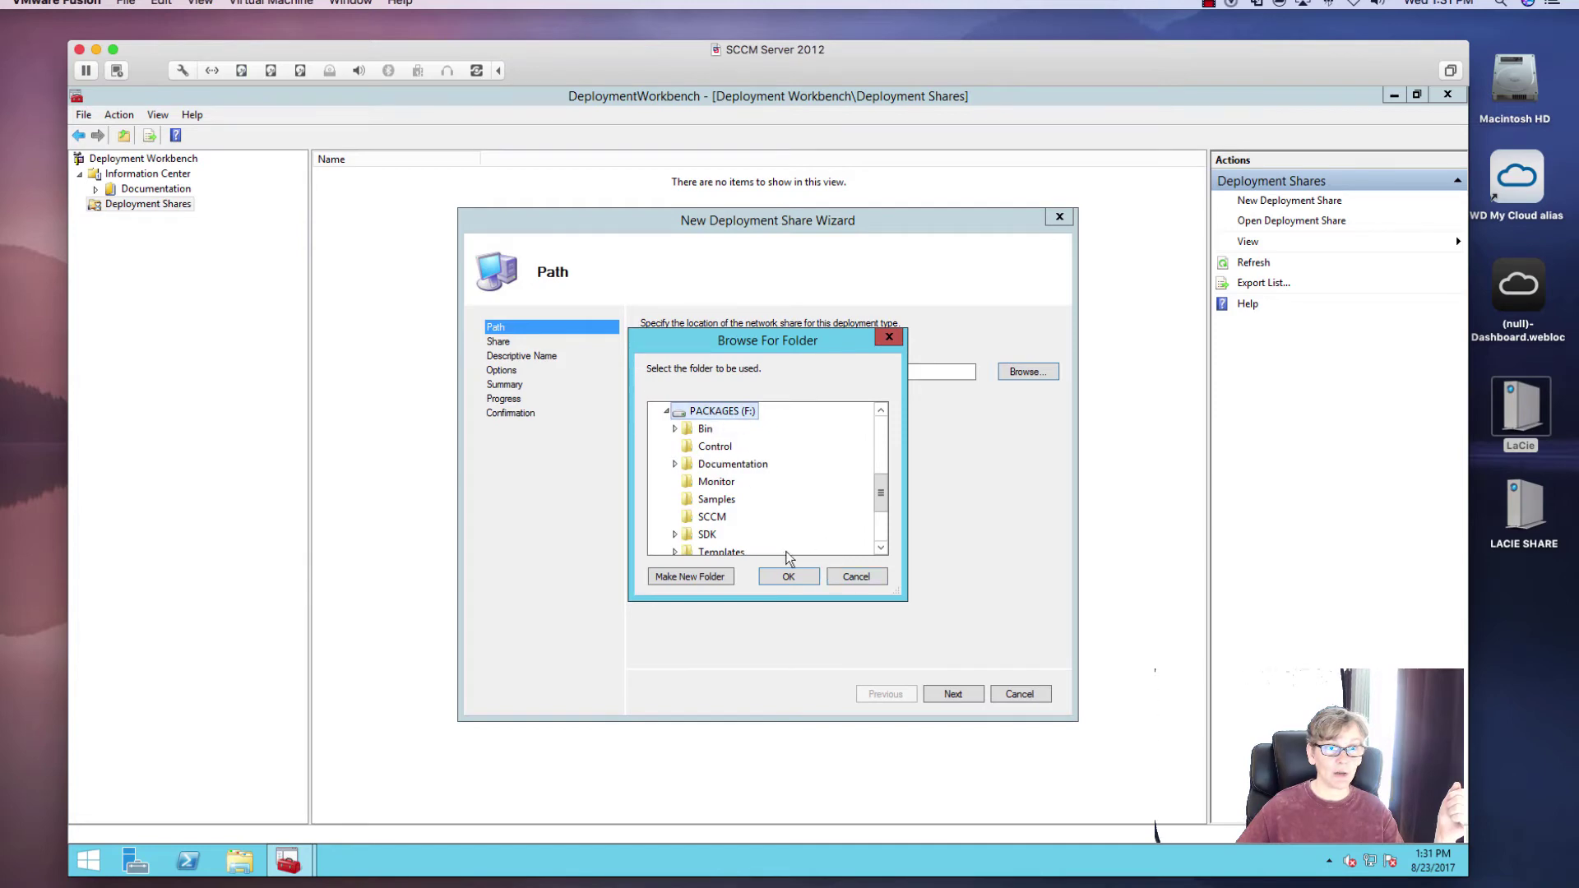
{"action": "left_click", "coordinate": [802, 578]}
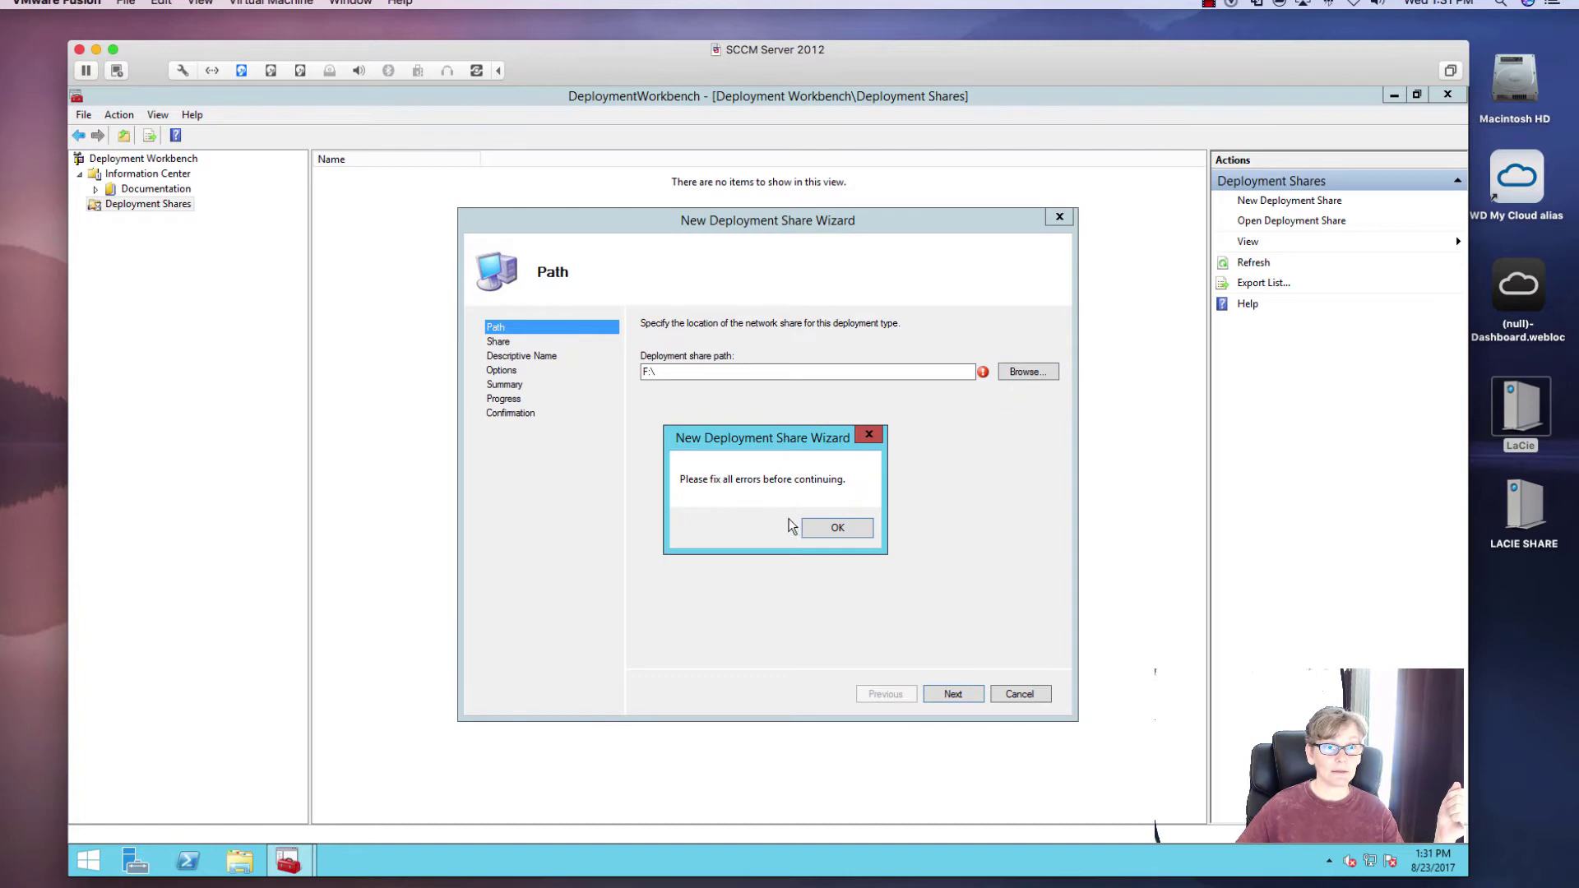
{"action": "left_click", "coordinate": [827, 532]}
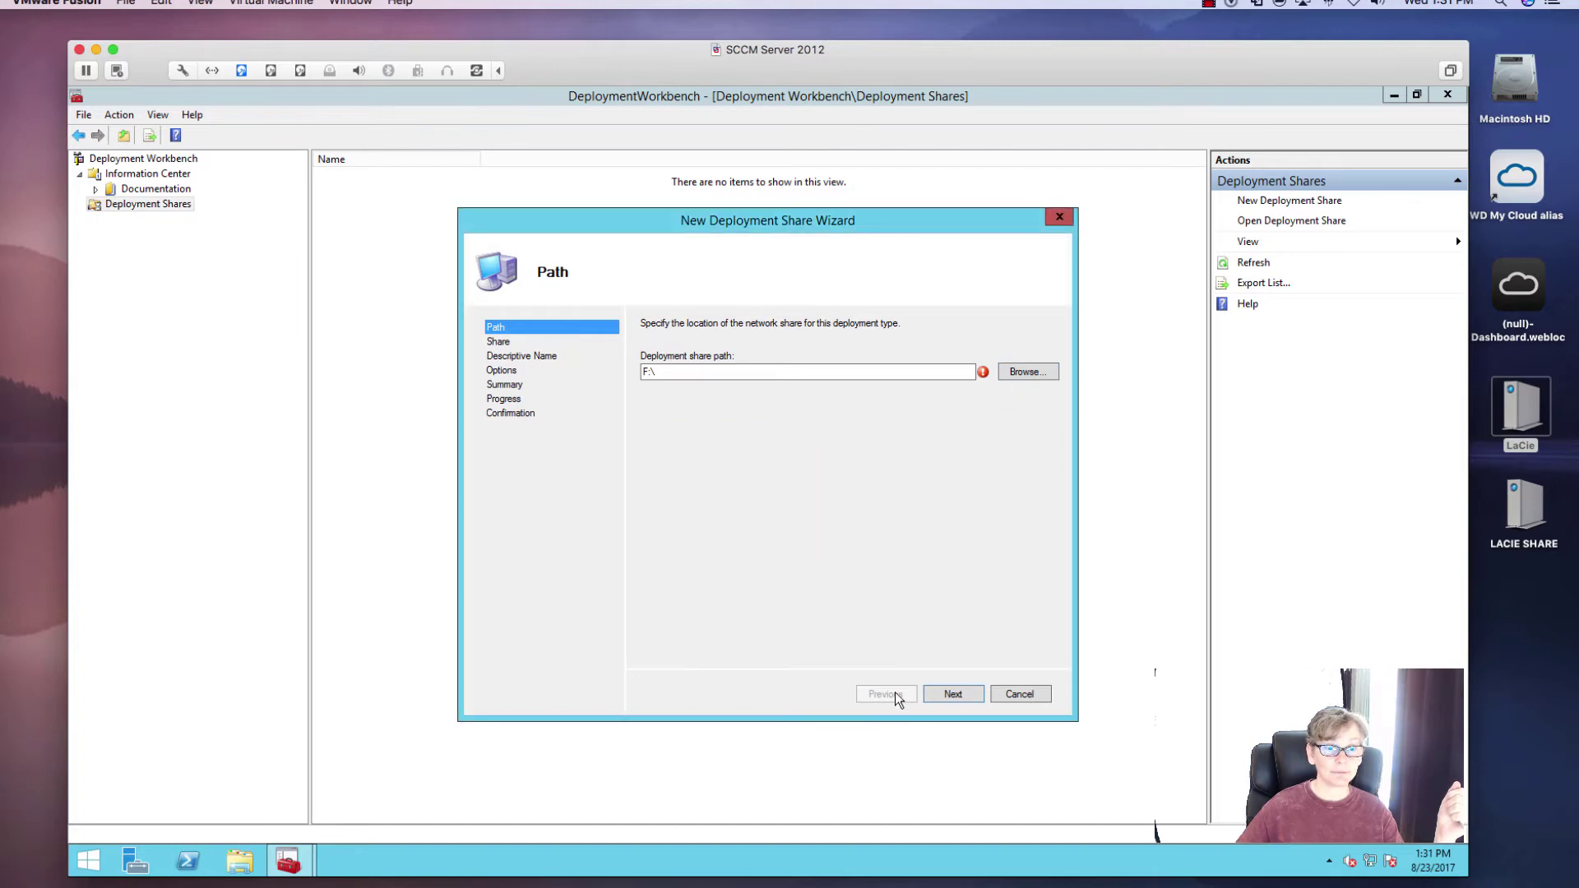
{"action": "left_click", "coordinate": [1216, 2]}
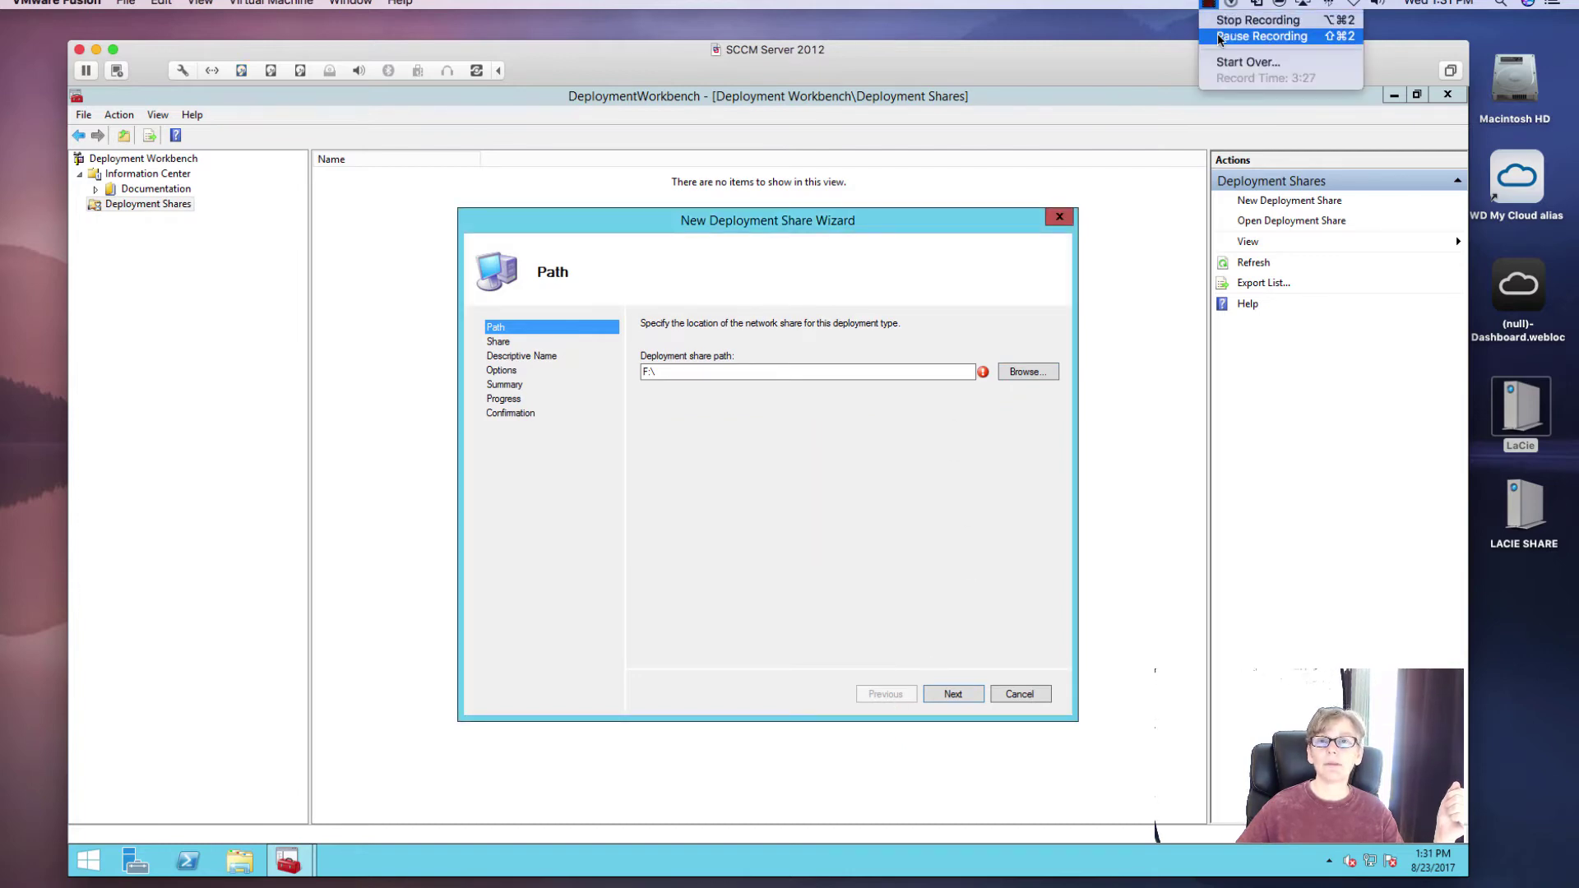
{"action": "left_click", "coordinate": [1262, 36]}
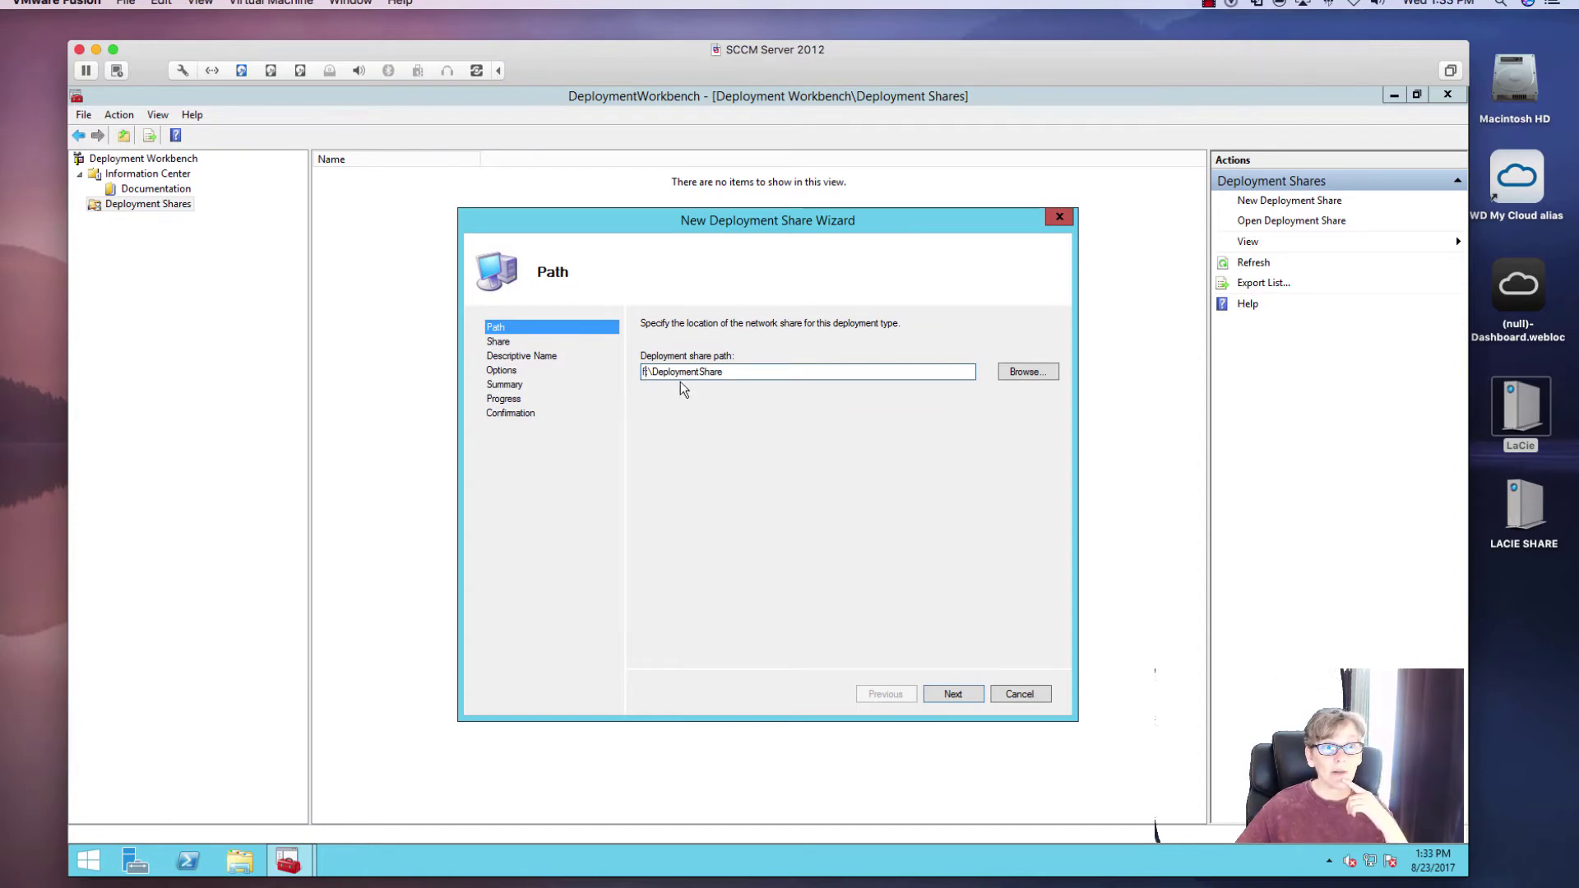
- Create the deployment share at f:\DeploymentShare with share name DeploymentShare$, description MDT Deployment Share and the default options, and finish the wizard
{"action": "left_click", "coordinate": [955, 694]}
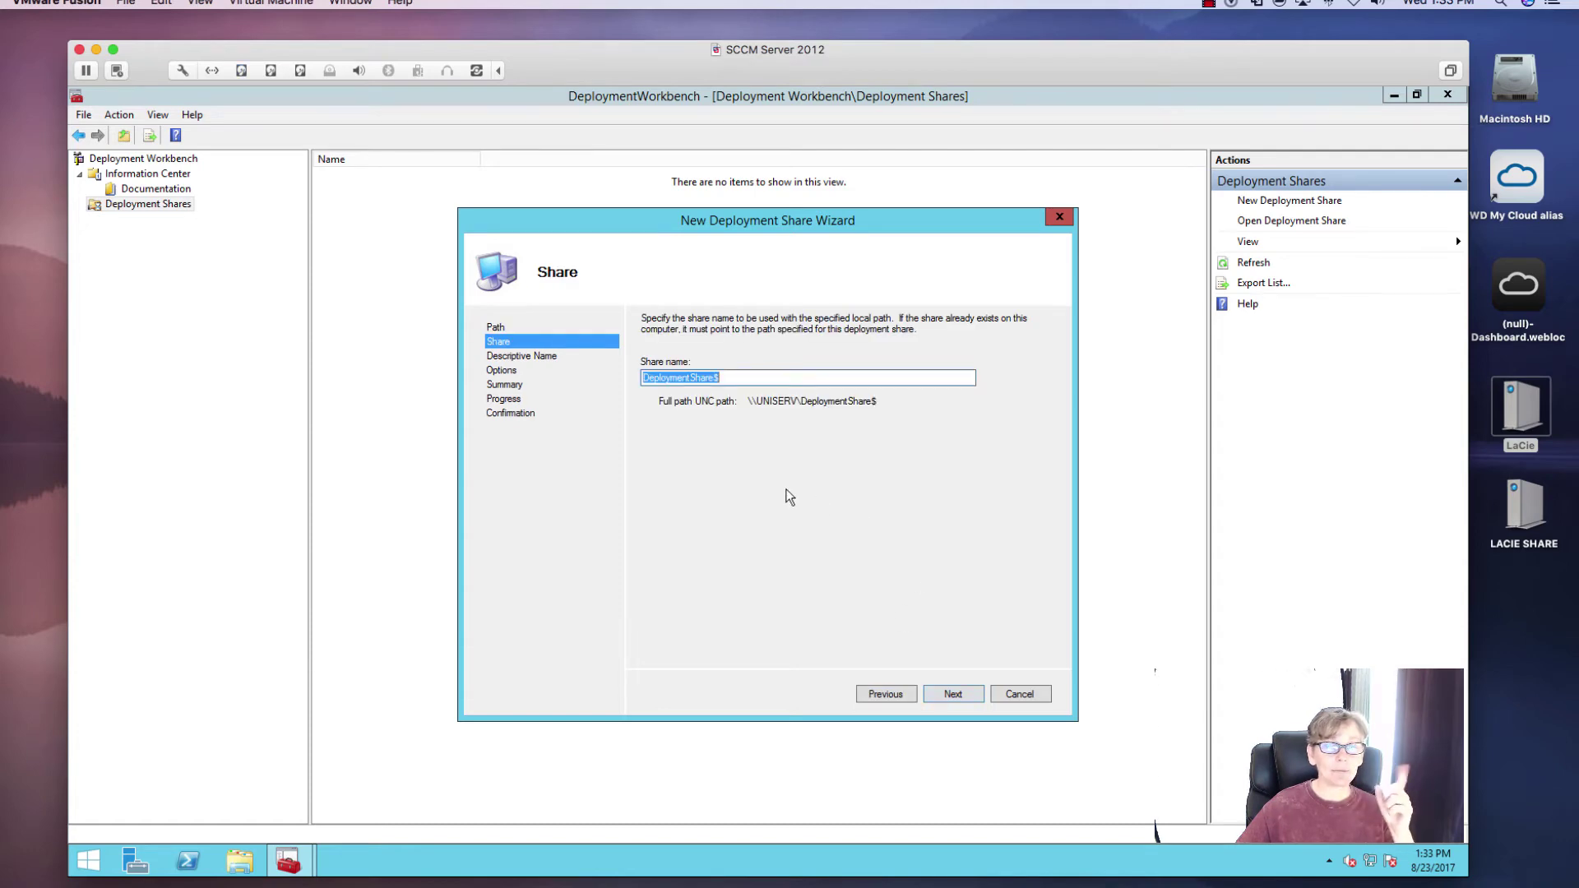
{"action": "left_click", "coordinate": [765, 379]}
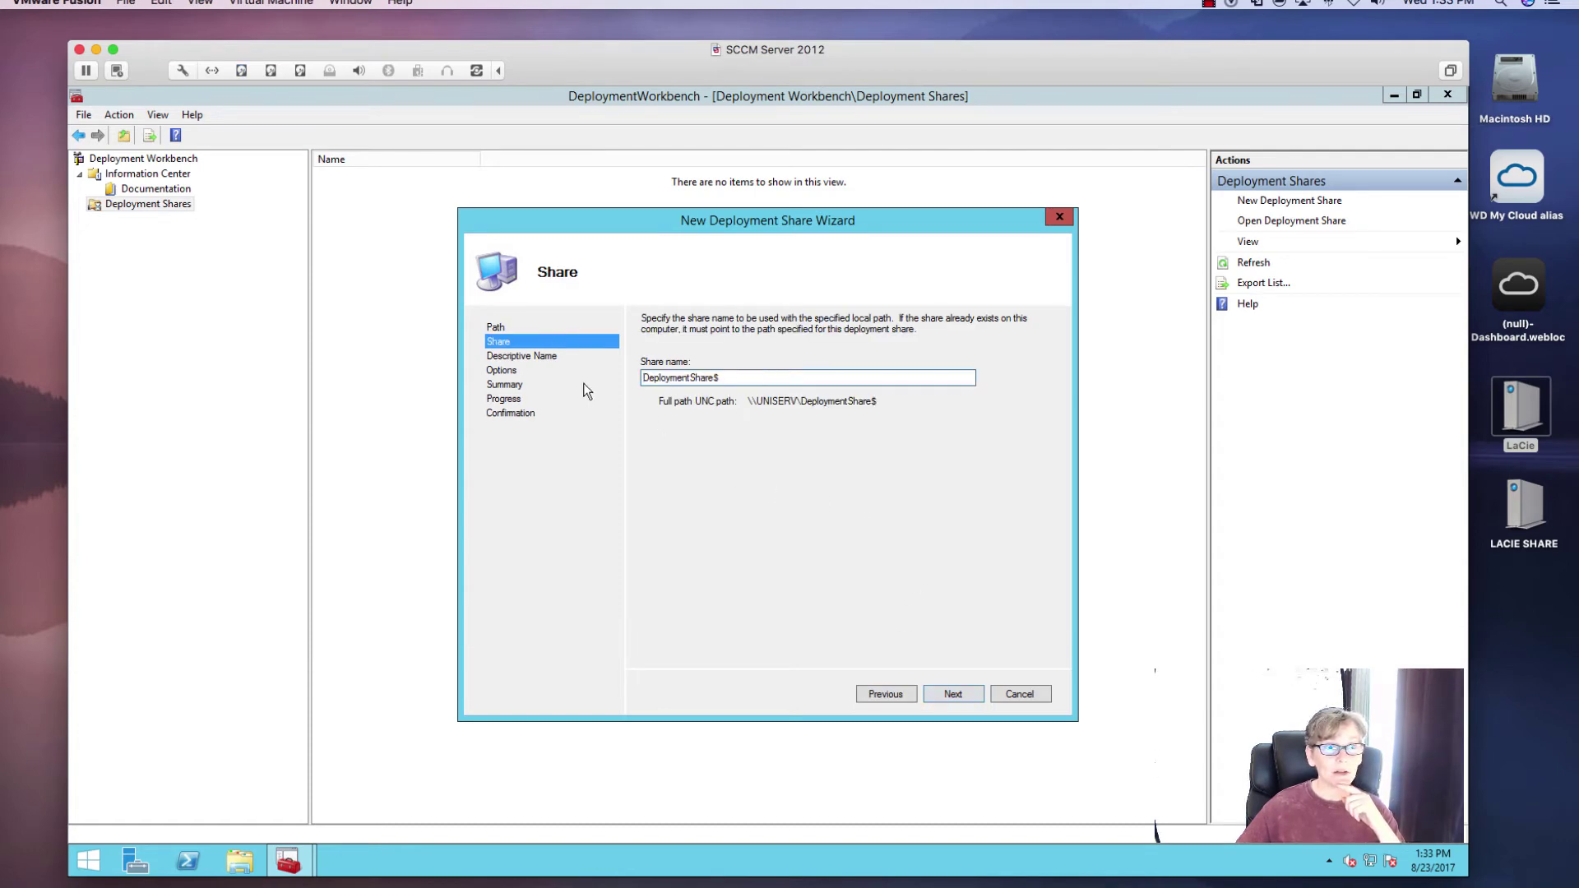
{"action": "left_click", "coordinate": [953, 695]}
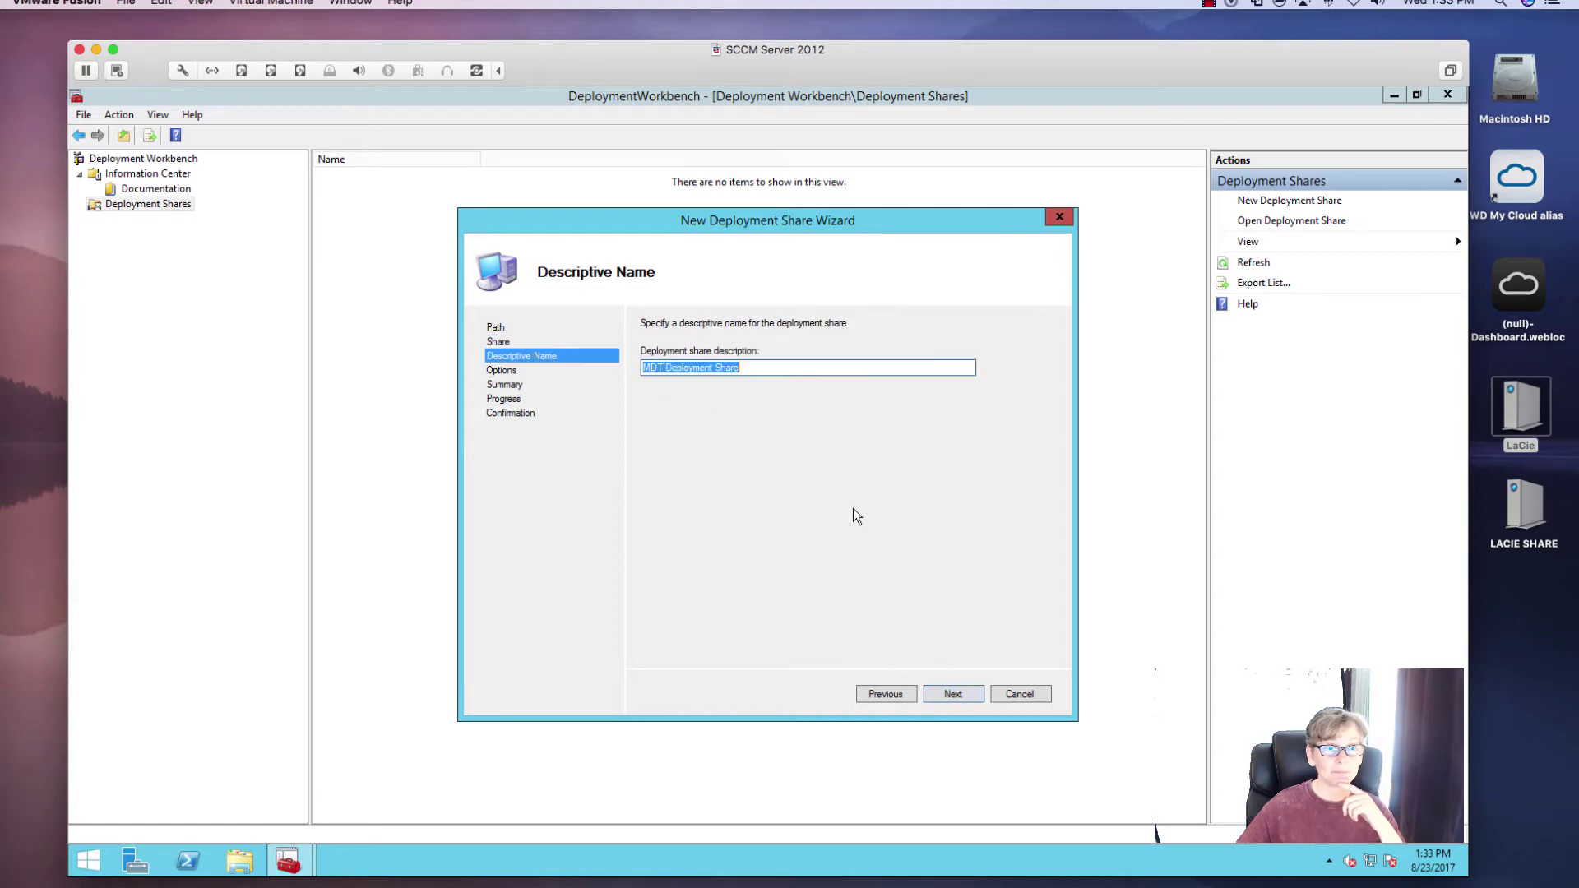
{"action": "left_click", "coordinate": [958, 694]}
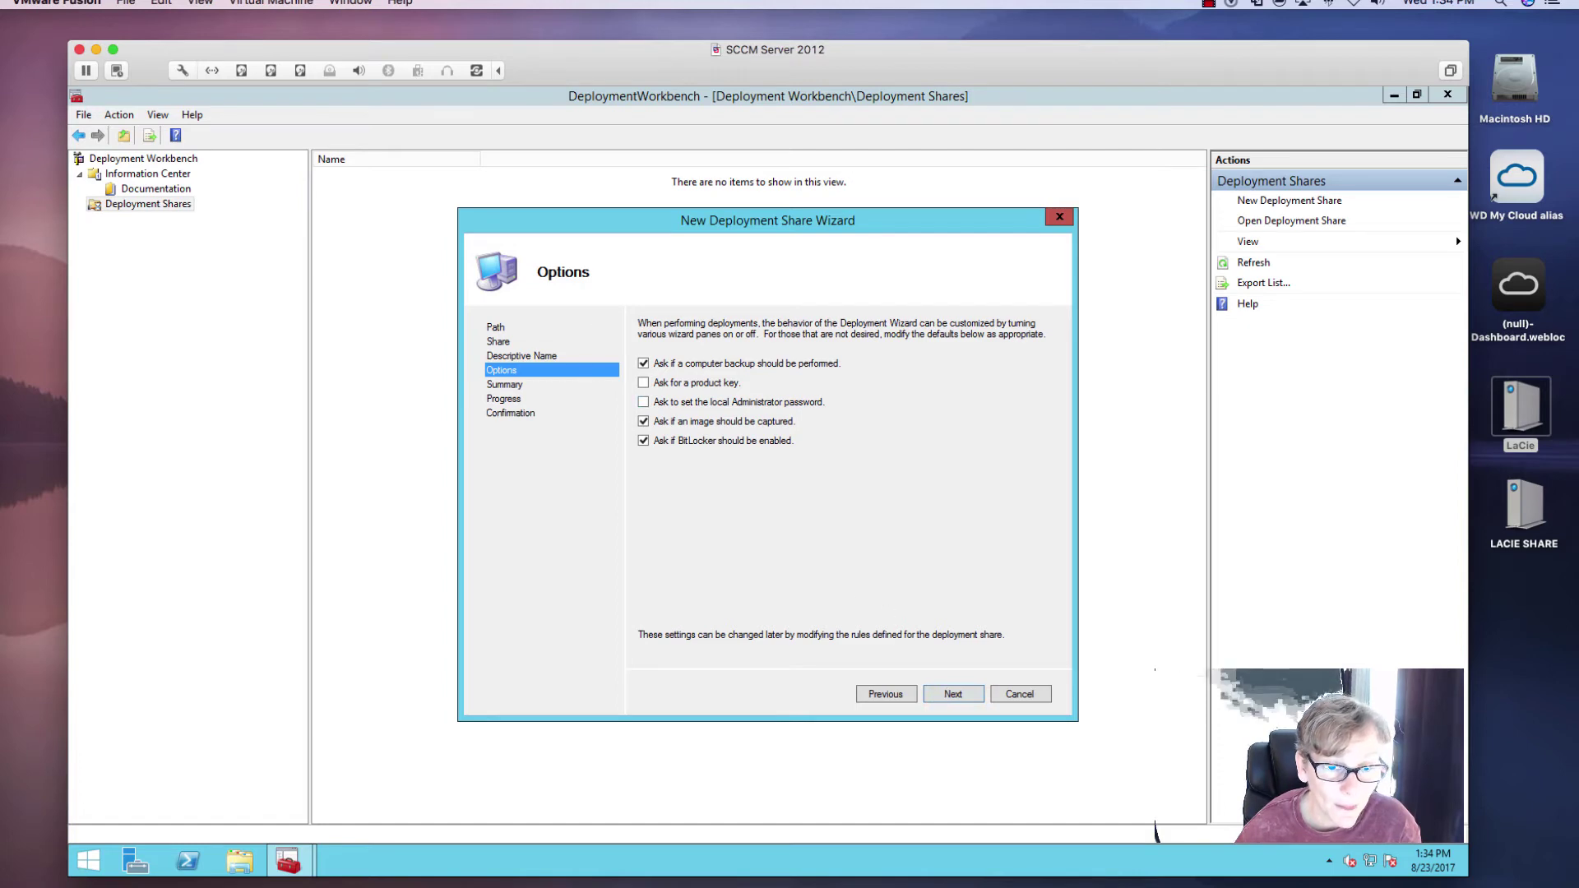
{"action": "left_click", "coordinate": [948, 695]}
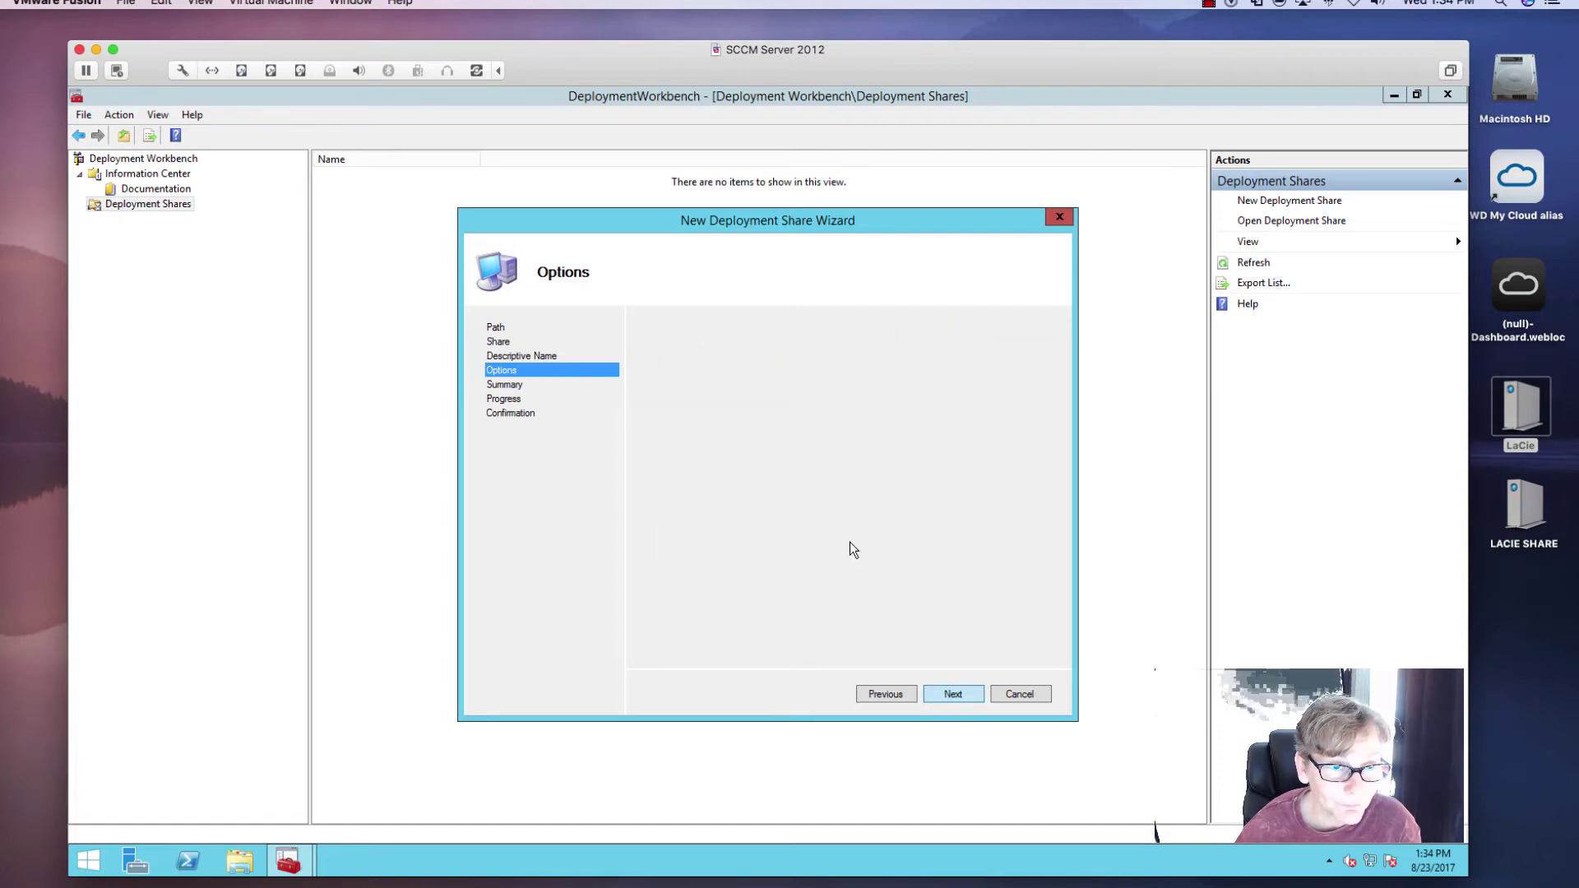
{"action": "left_click", "coordinate": [956, 695]}
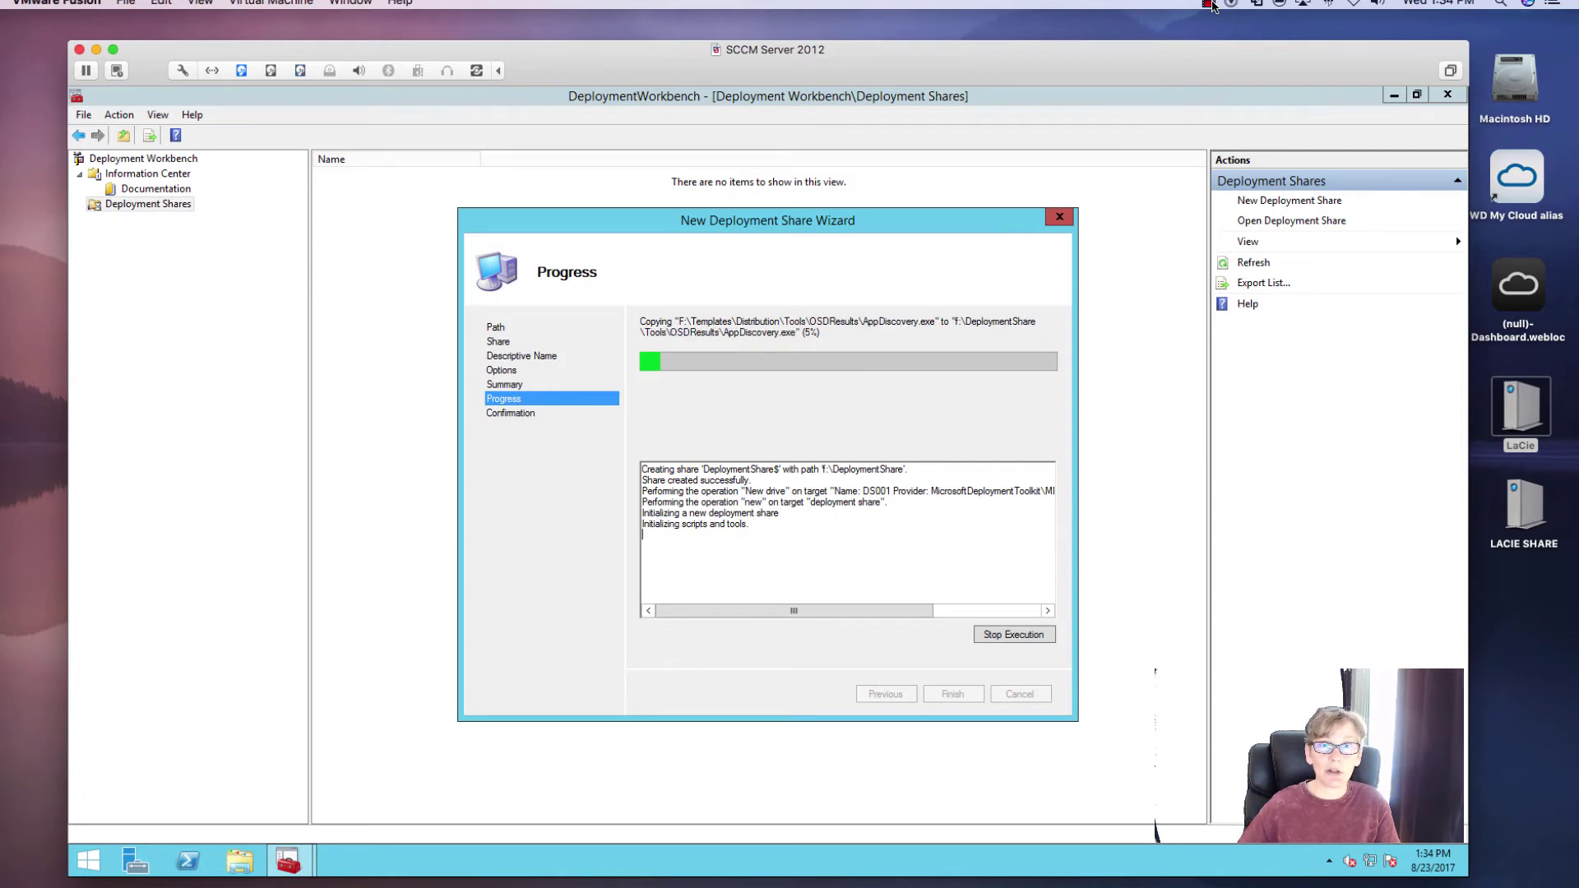
{"action": "left_click", "coordinate": [1210, 5]}
{"action": "left_click", "coordinate": [1228, 37]}
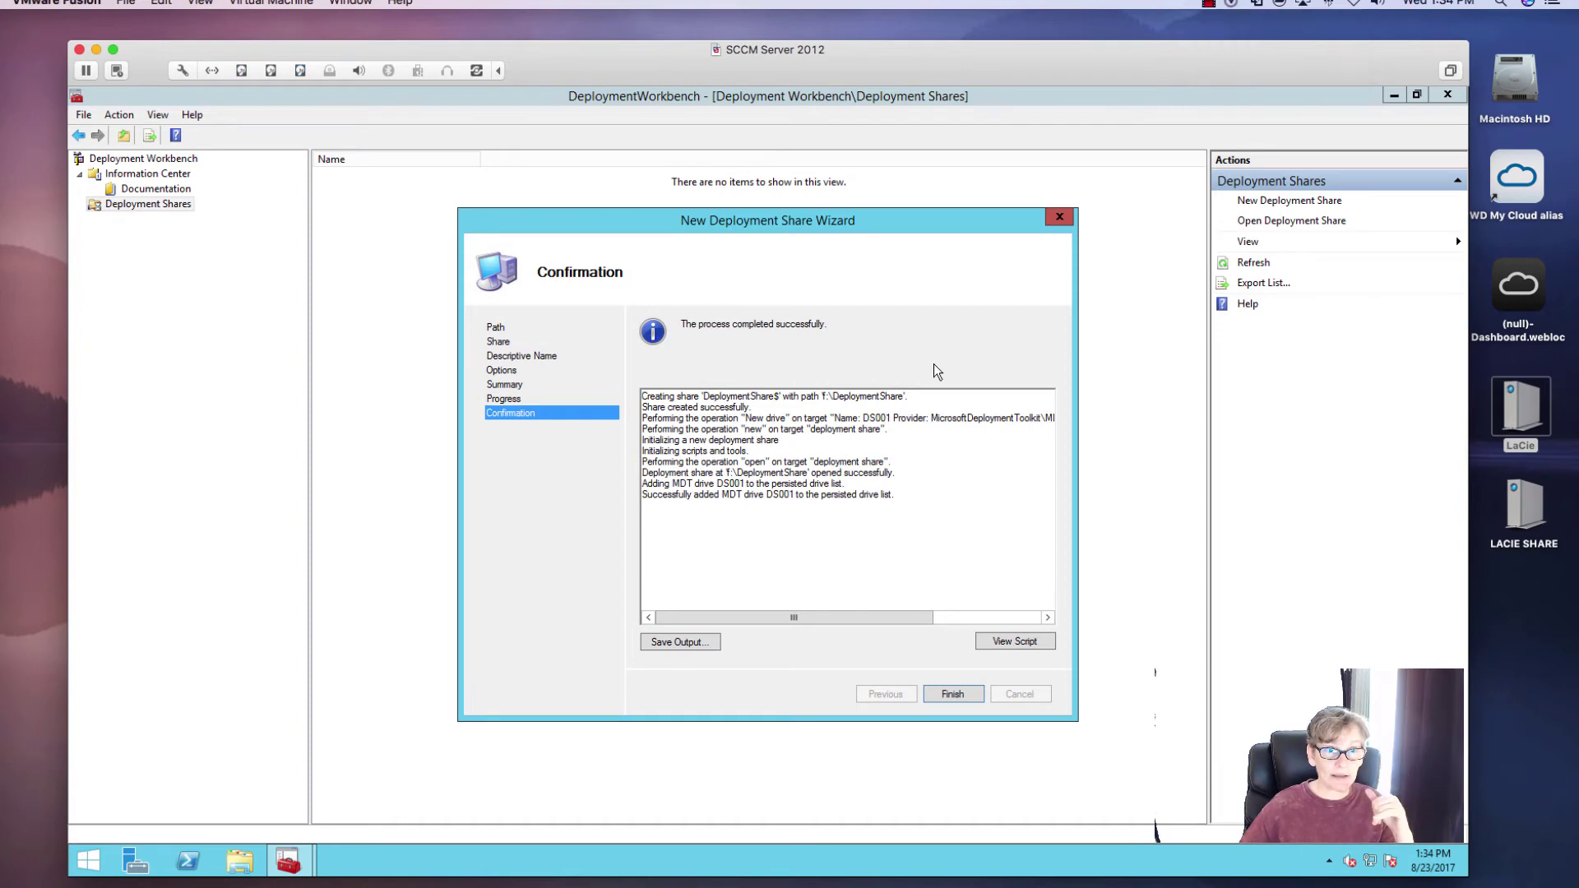
{"action": "left_click", "coordinate": [961, 695]}
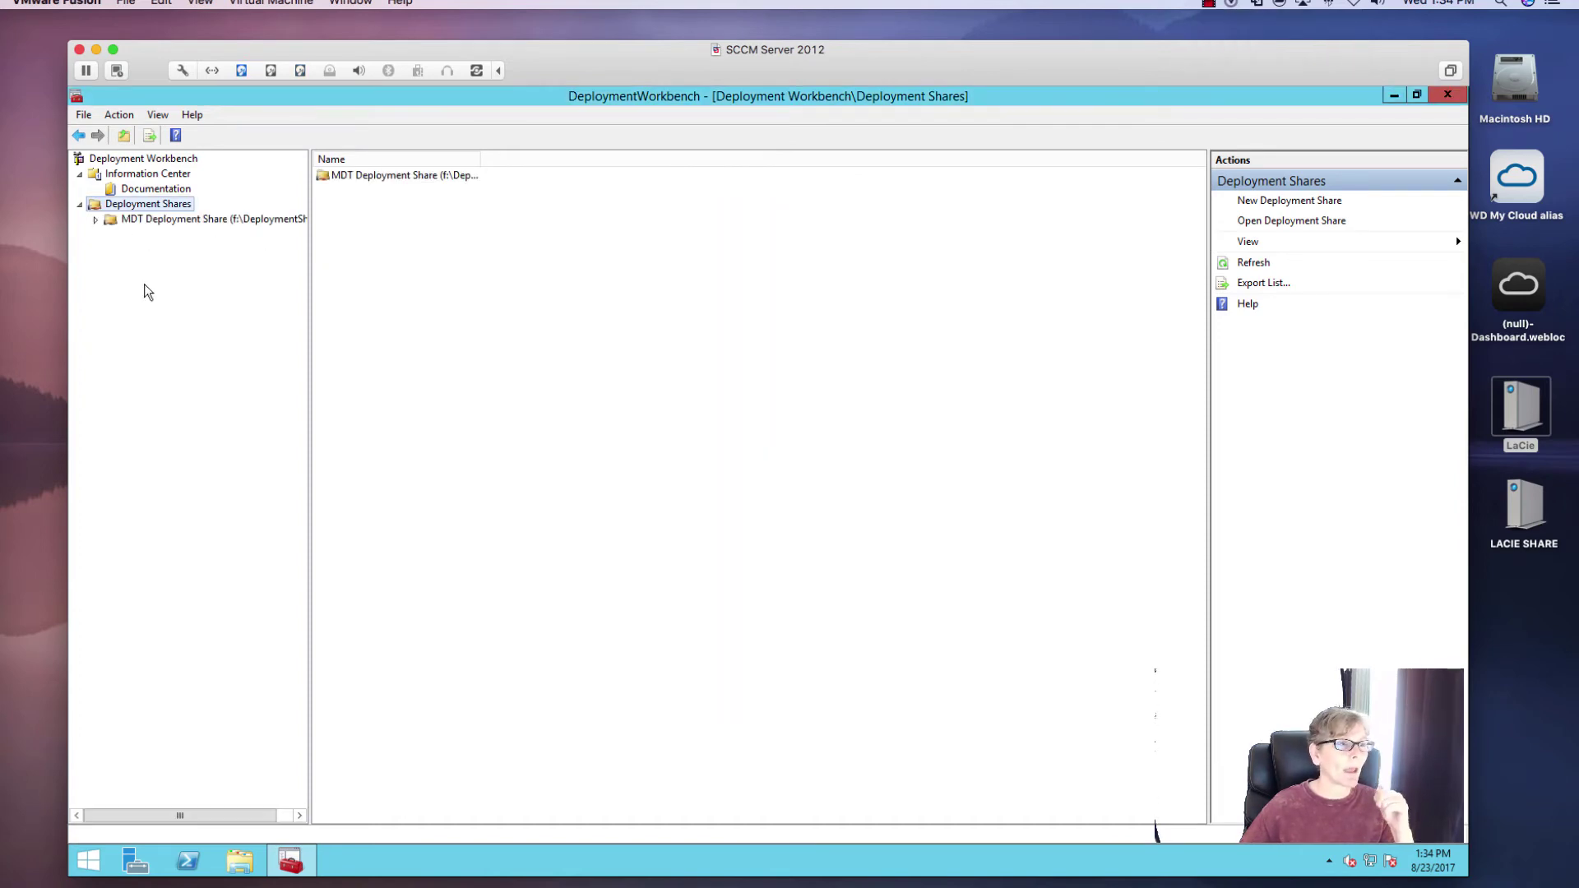
- Expand the MDT Deployment Share to view its folders, and exit Deployment Workbench
{"action": "left_click", "coordinate": [96, 219]}
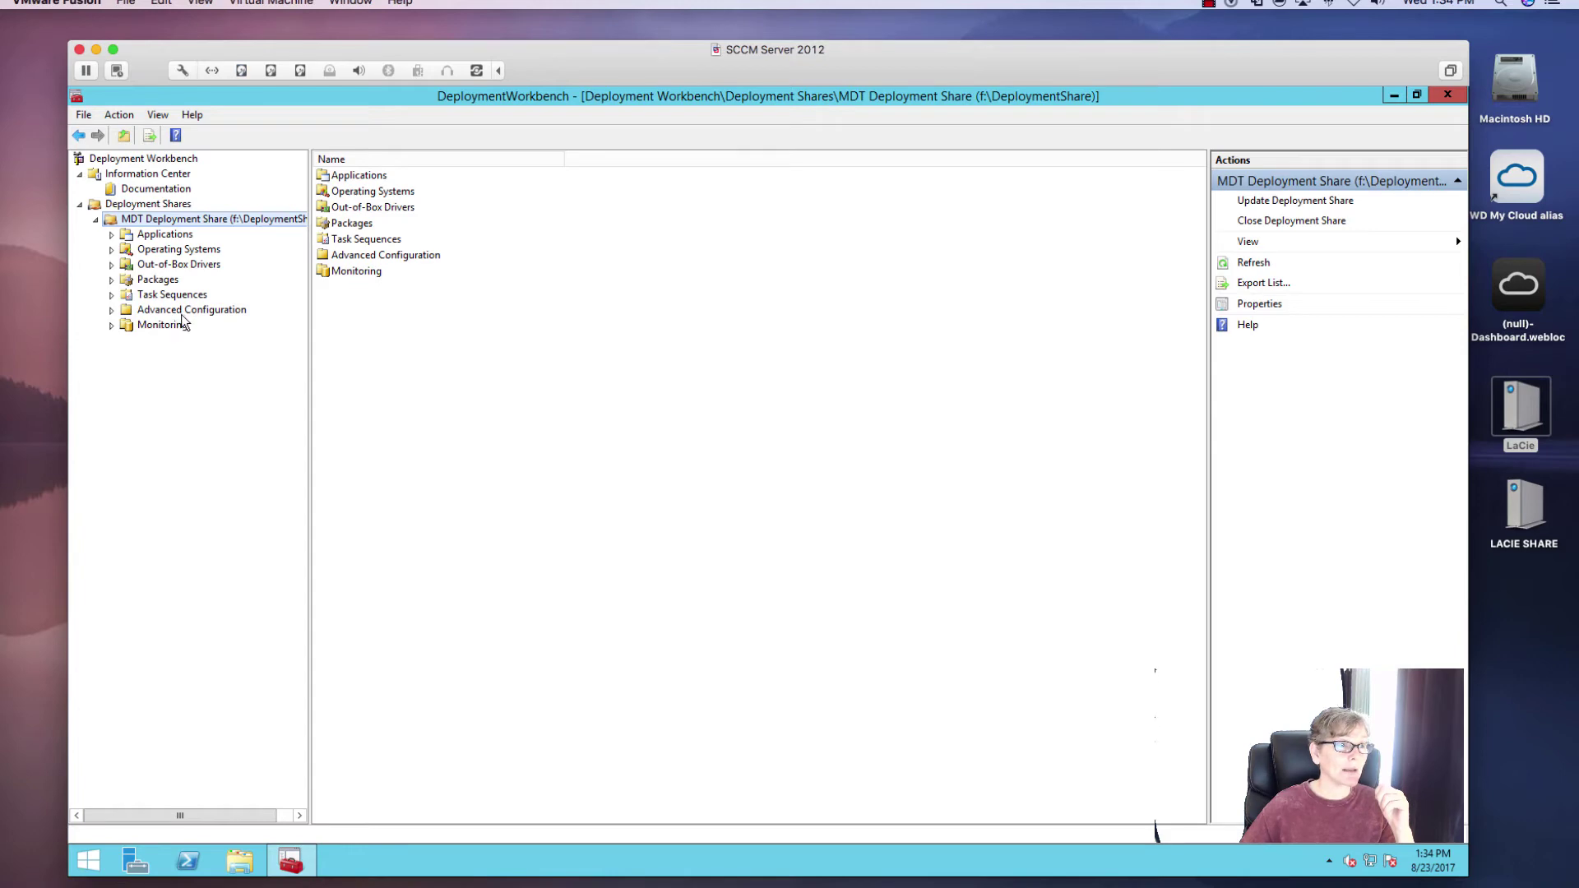
{"action": "left_click", "coordinate": [84, 116]}
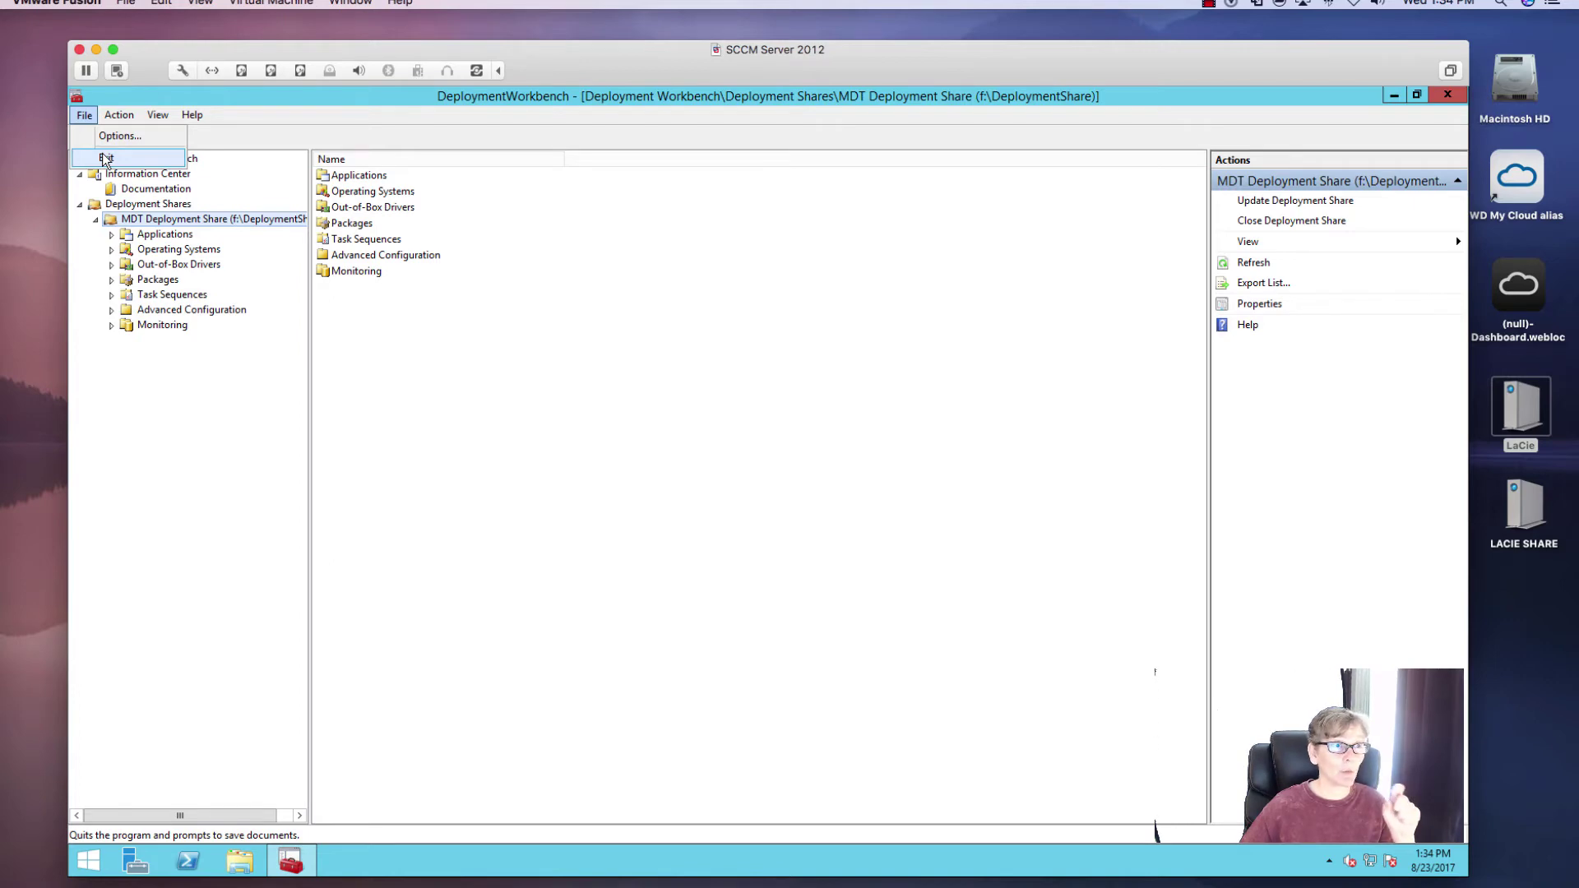
{"action": "left_click", "coordinate": [105, 158]}
- Examine the contents of the DeploymentShare folder on the PACKAGES (F:) drive in File Explorer, and return to the drive's root
{"action": "left_click", "coordinate": [240, 861]}
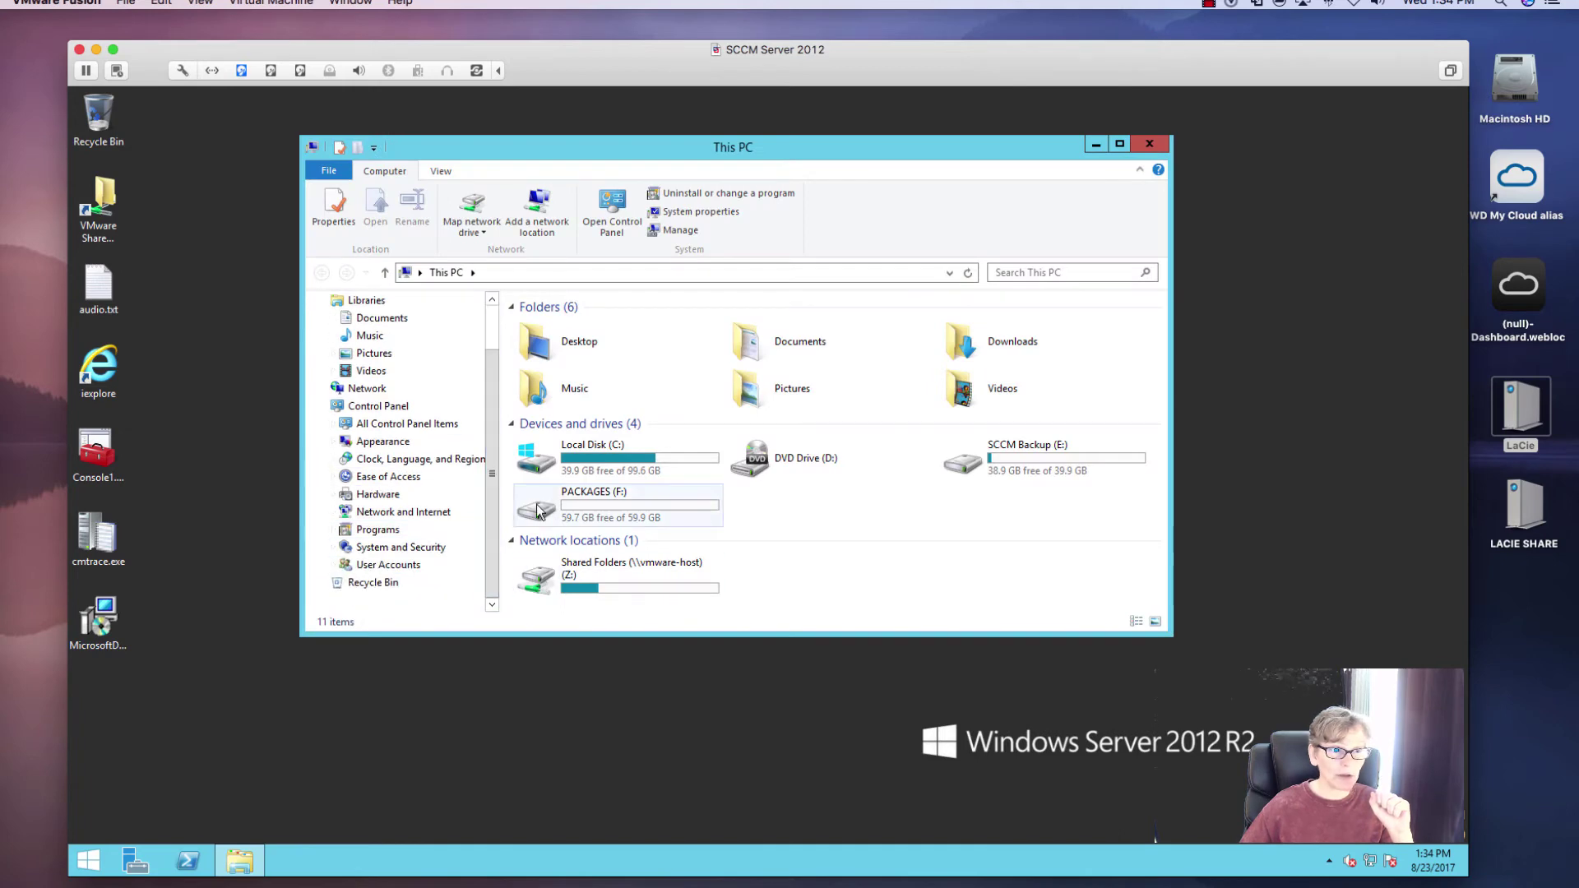
{"action": "double_click", "coordinate": [543, 506]}
{"action": "left_click", "coordinate": [565, 365]}
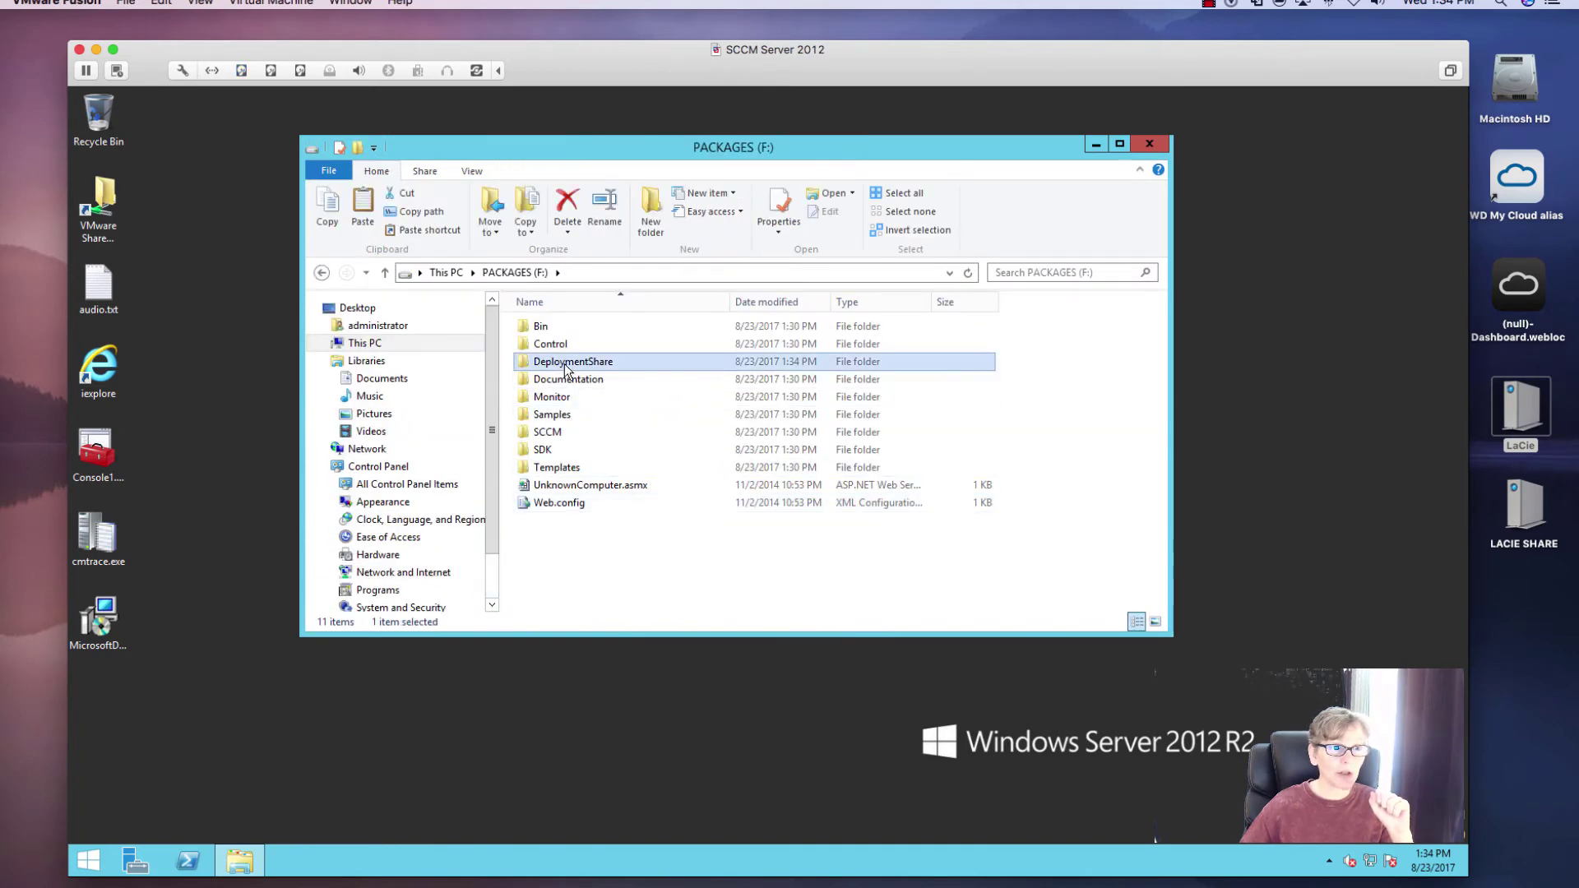
{"action": "double_click", "coordinate": [565, 366]}
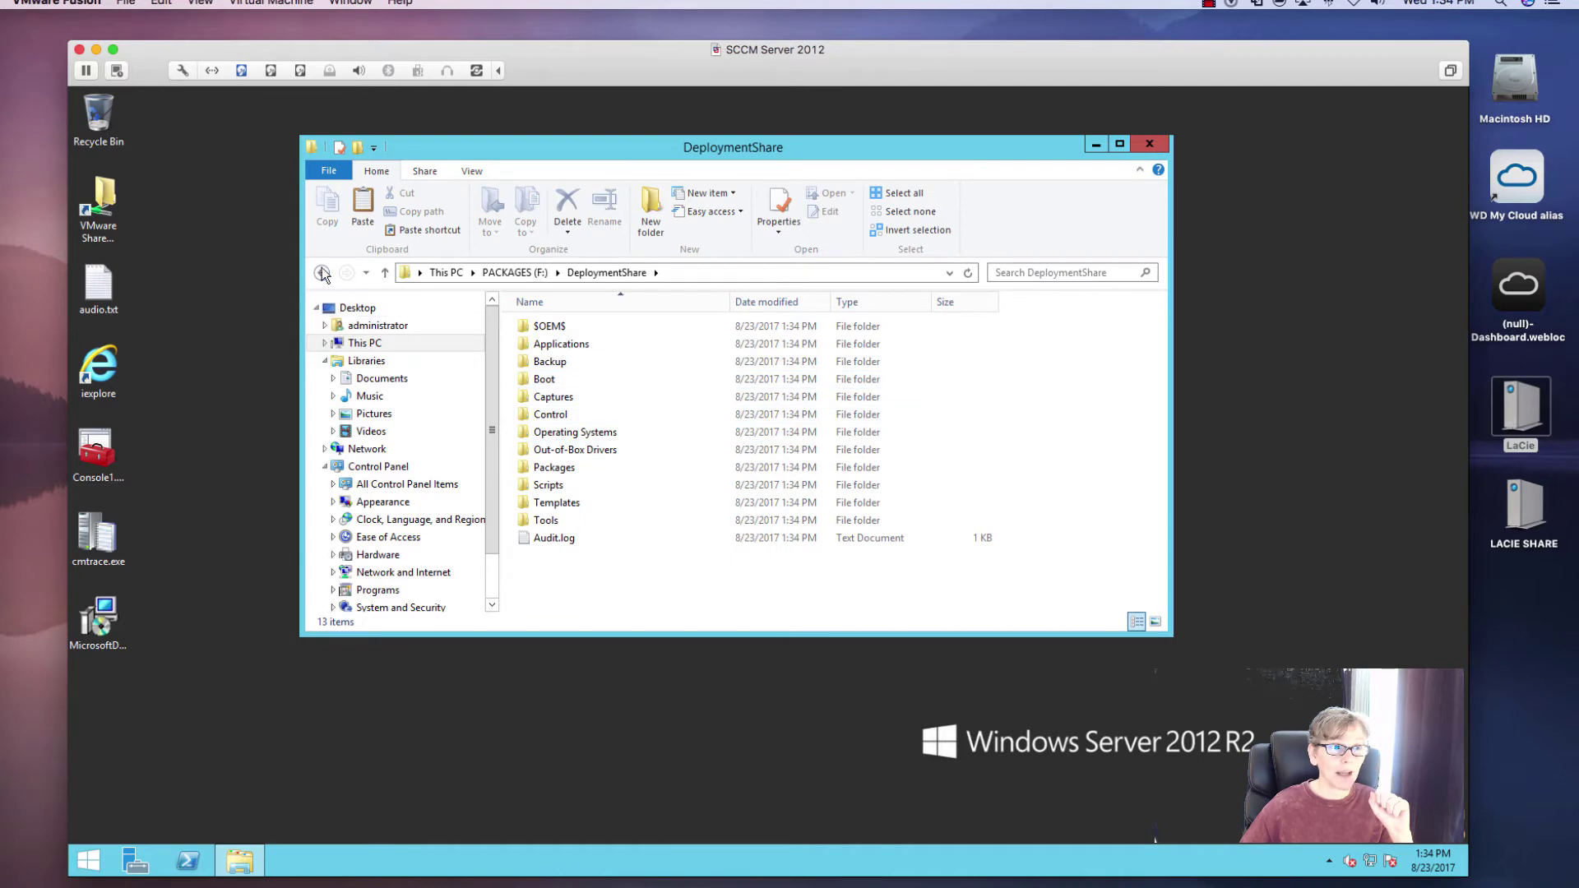
{"action": "key", "text": "BackSpace"}
- Grant the SYSTEM account full control in the DeploymentShare folder's security permissions
{"action": "right_click", "coordinate": [587, 368]}
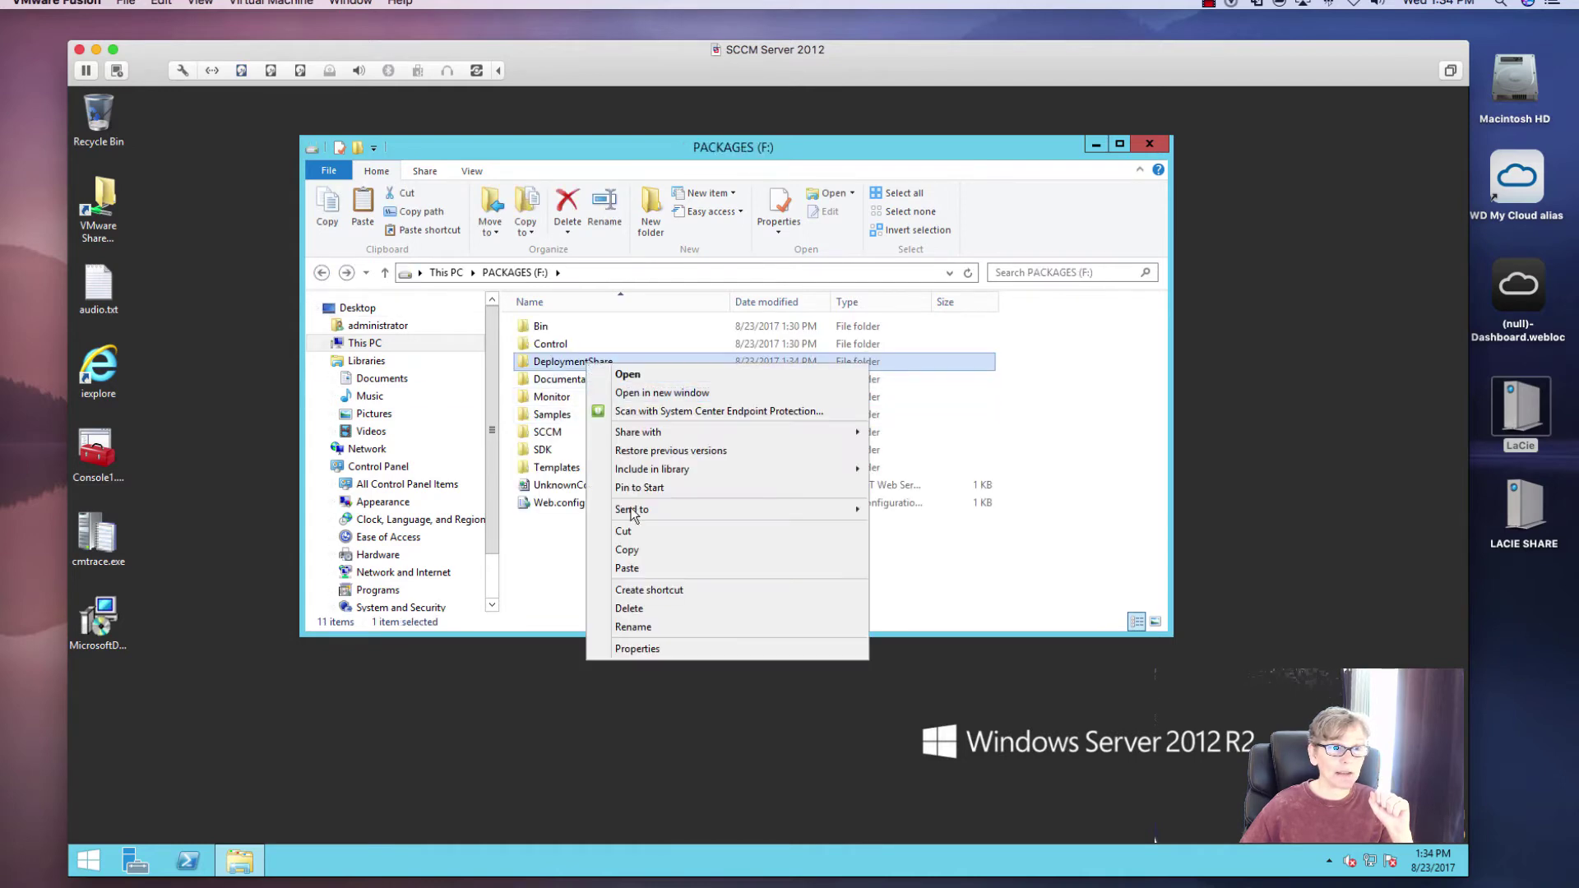
{"action": "left_click", "coordinate": [646, 650]}
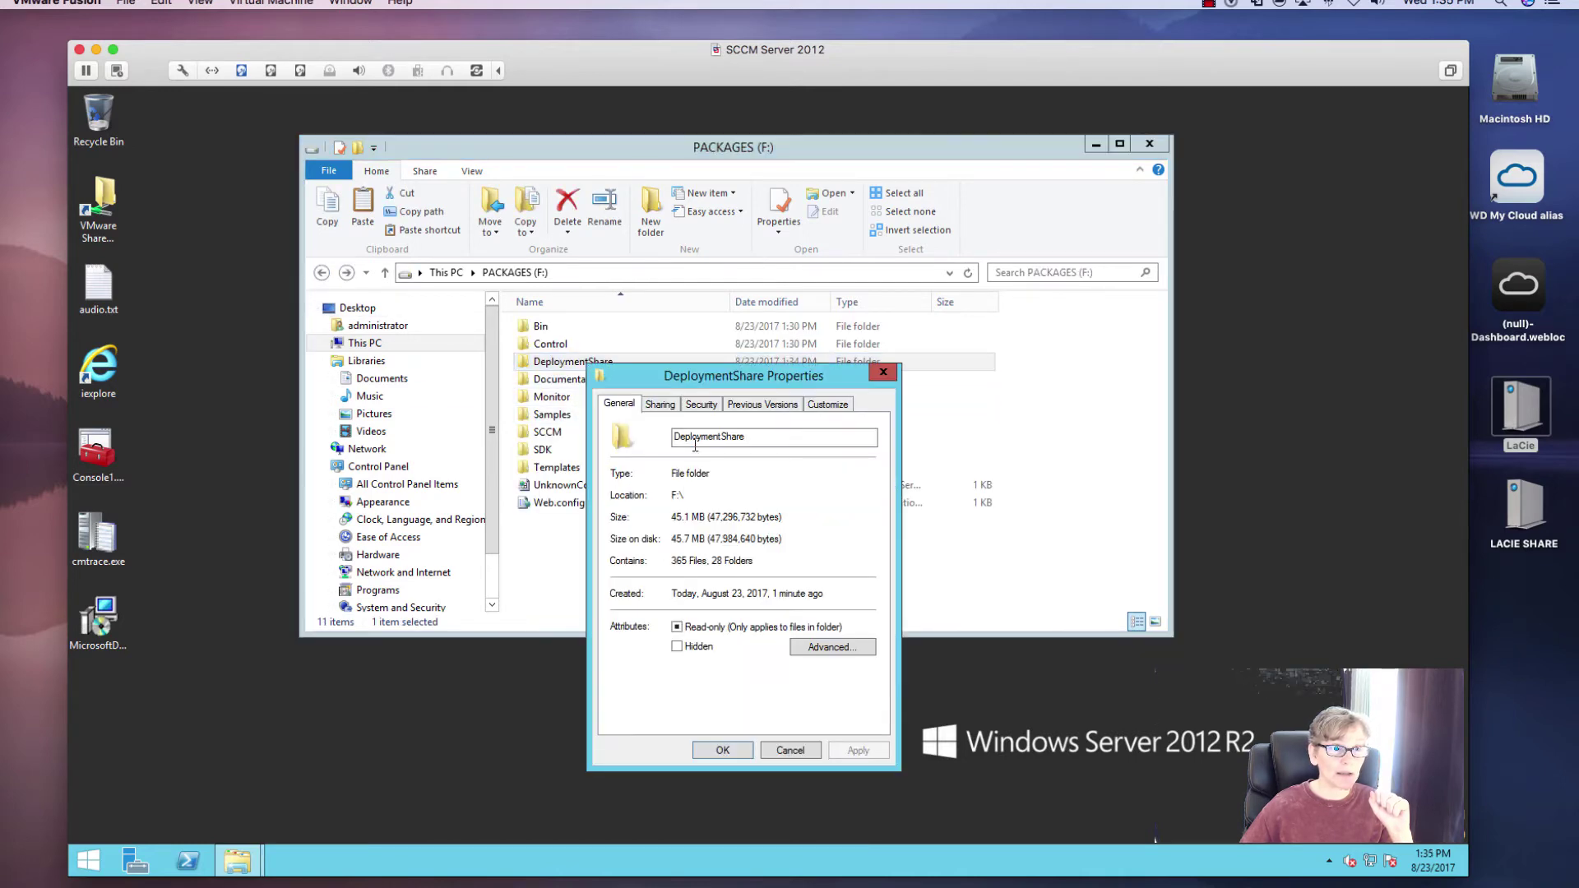
{"action": "left_click", "coordinate": [702, 404]}
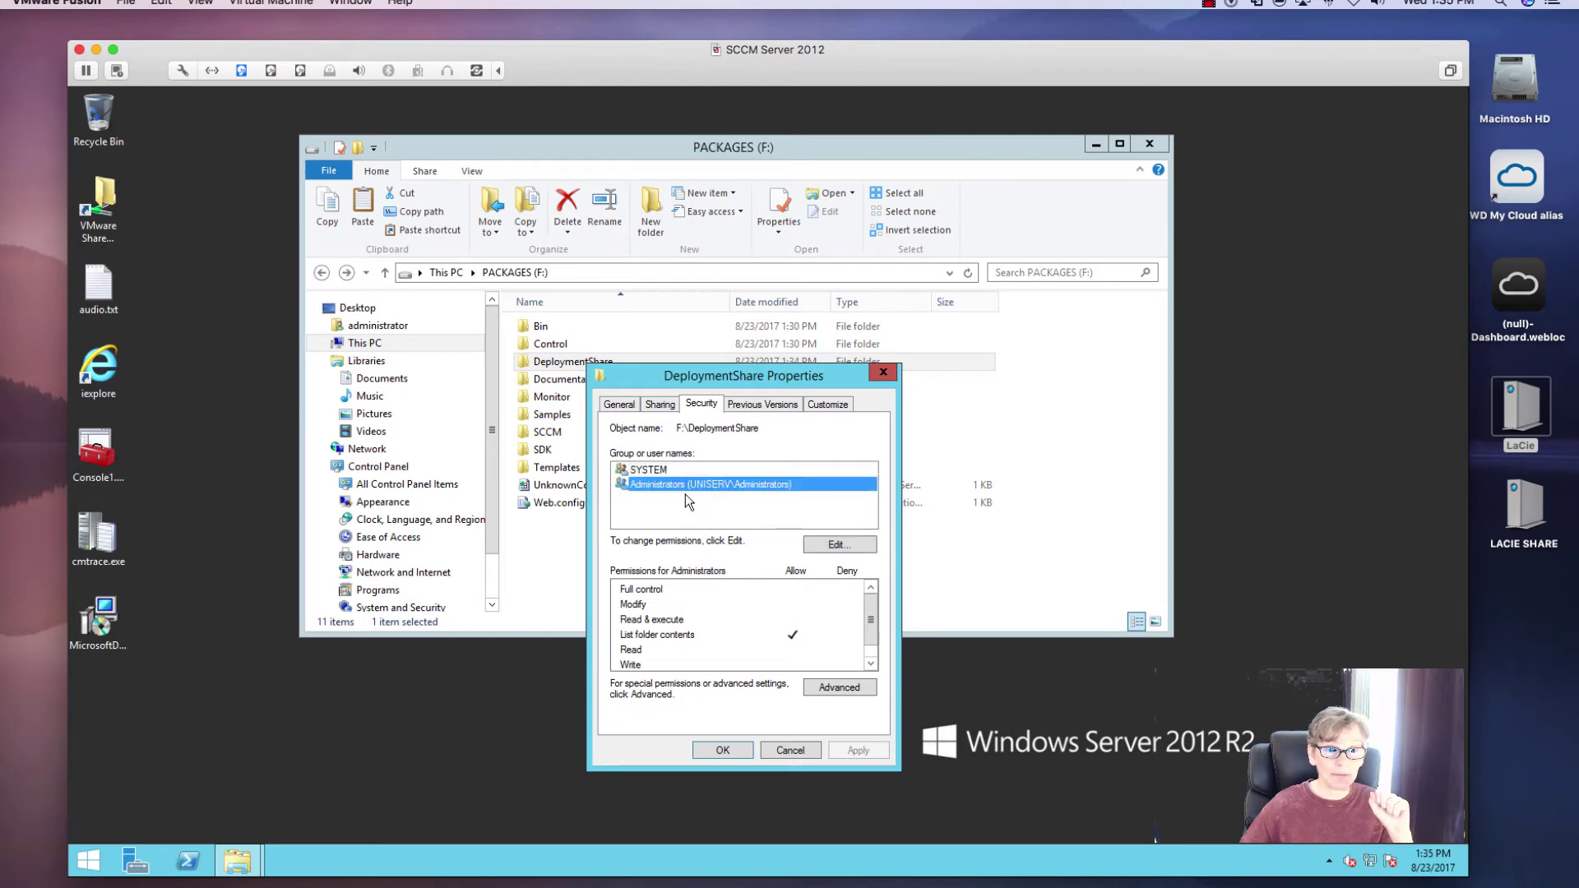
{"action": "left_click", "coordinate": [812, 545]}
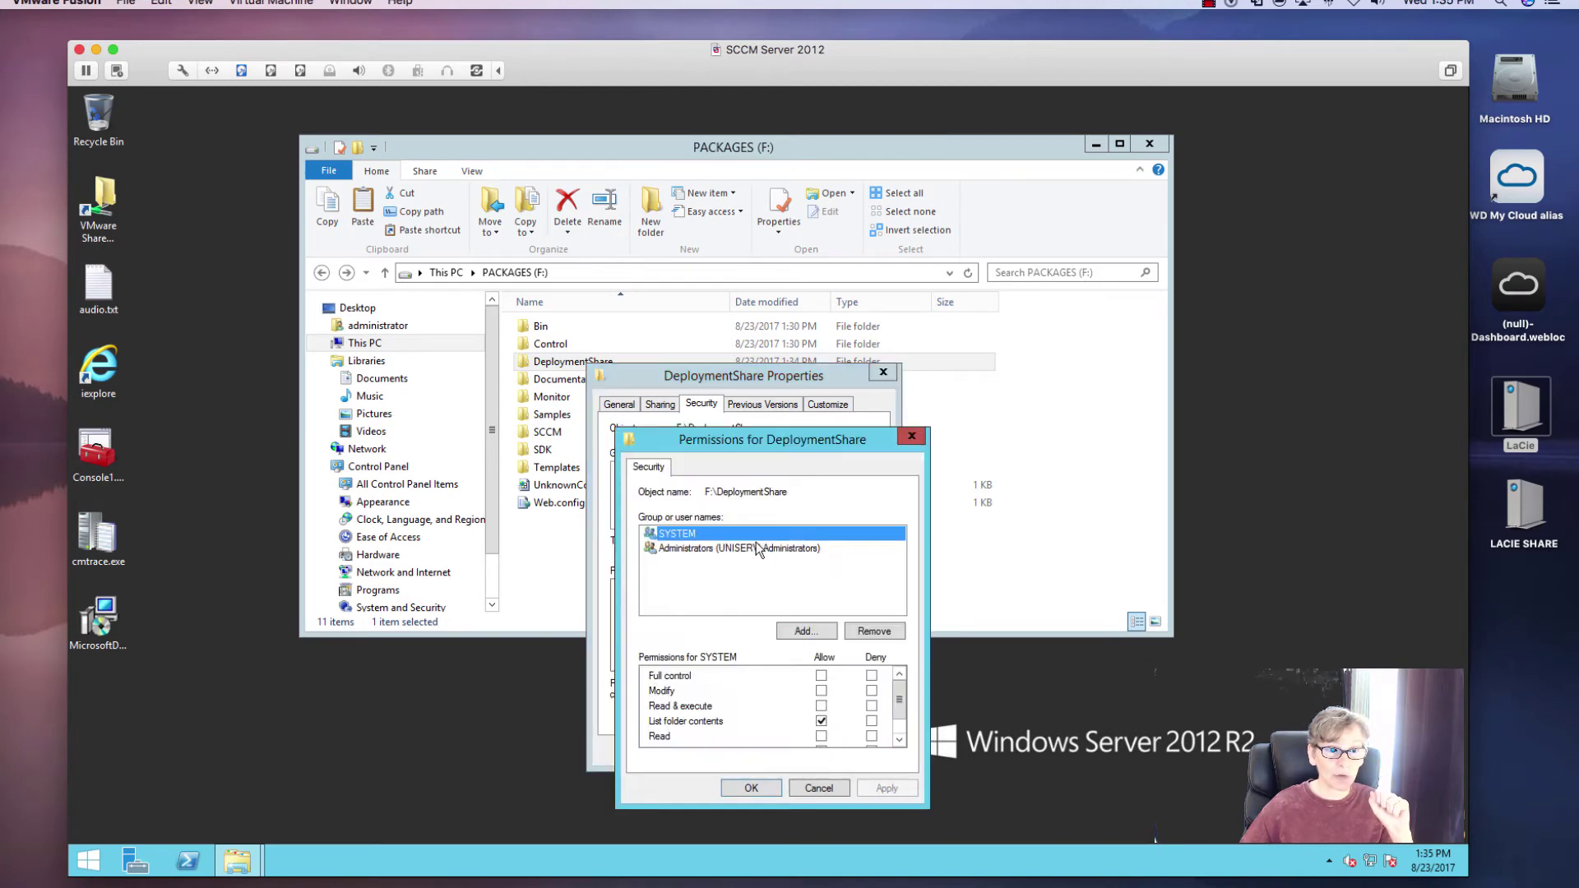
{"action": "left_click", "coordinate": [820, 677]}
{"action": "left_click", "coordinate": [868, 788]}
{"action": "left_click", "coordinate": [752, 788]}
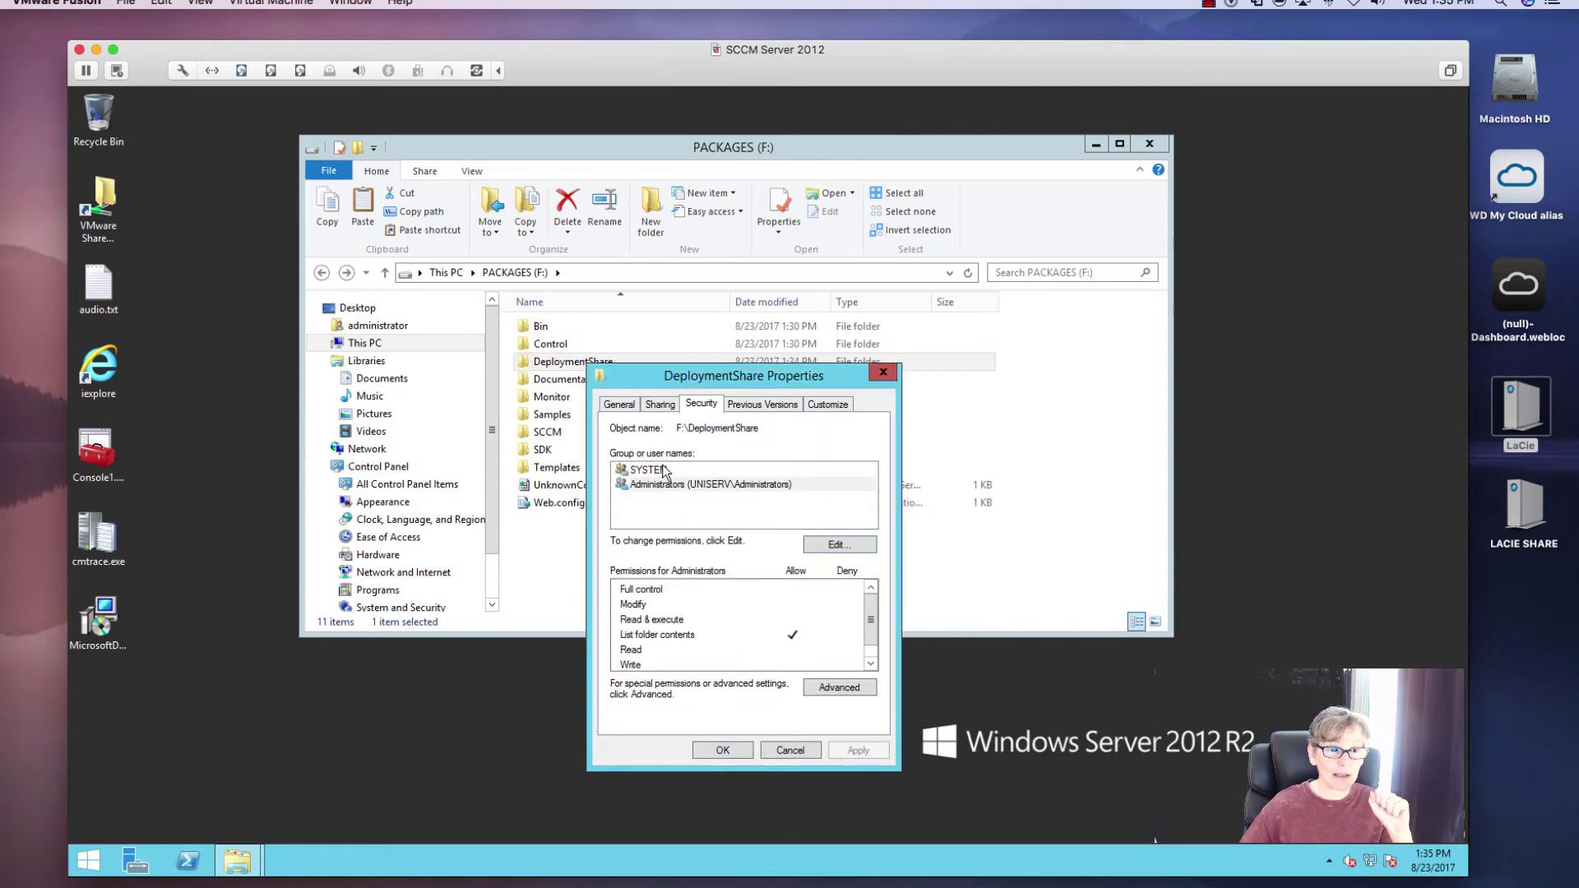
- Examine the permissions of SYSTEM and Administrators on the folder, including its advanced permission entries
{"action": "left_click", "coordinate": [665, 472]}
{"action": "left_click", "coordinate": [666, 487]}
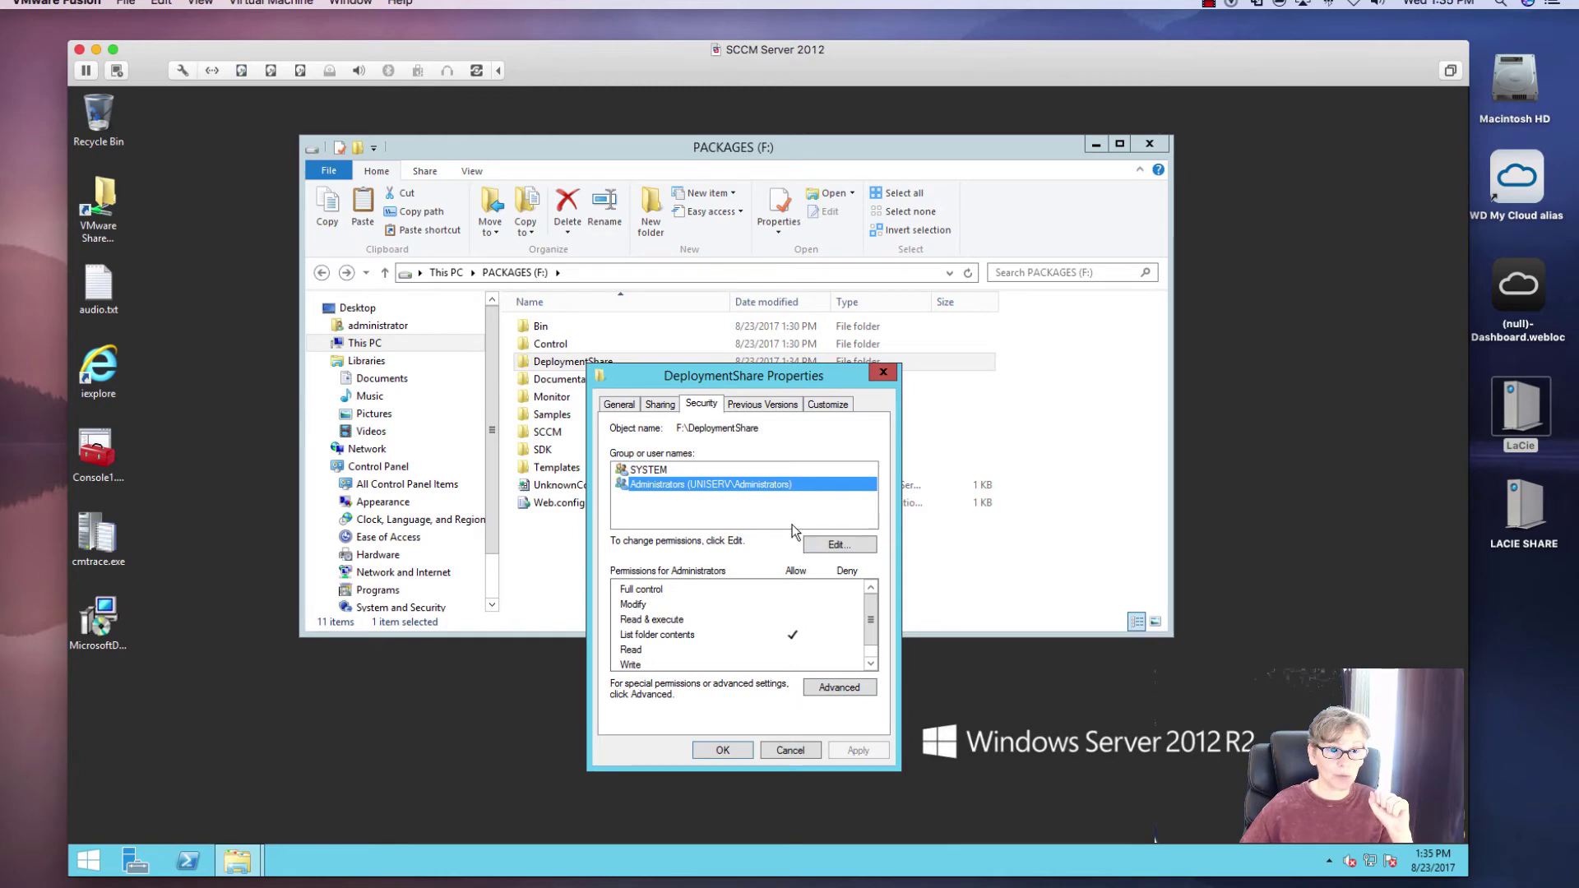
{"action": "left_click", "coordinate": [827, 687]}
{"action": "left_click", "coordinate": [536, 457]}
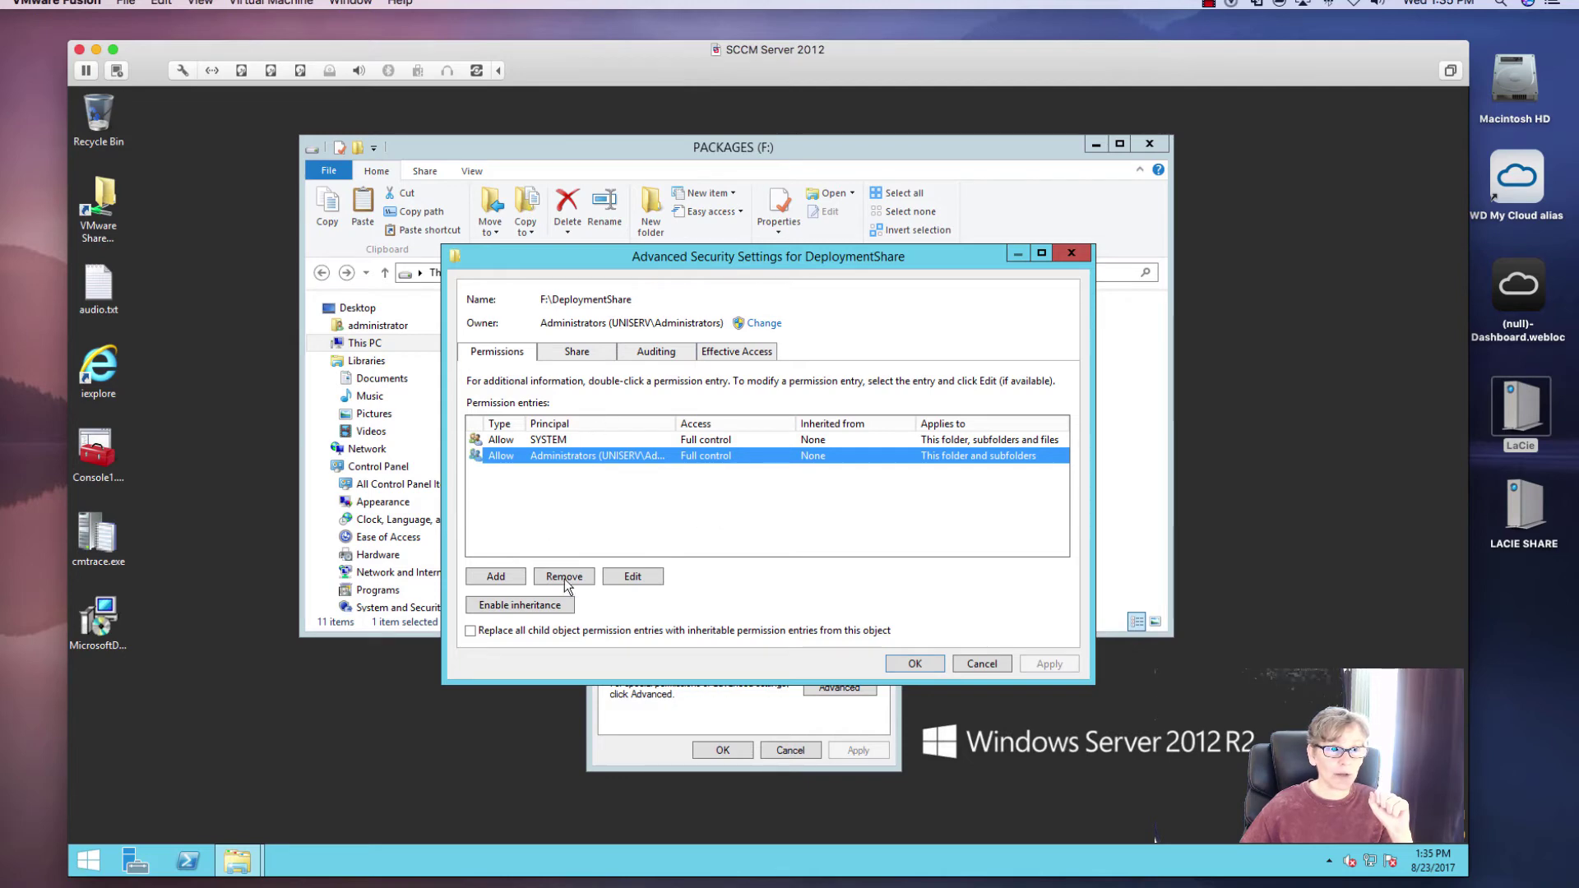
{"action": "left_click", "coordinate": [499, 577]}
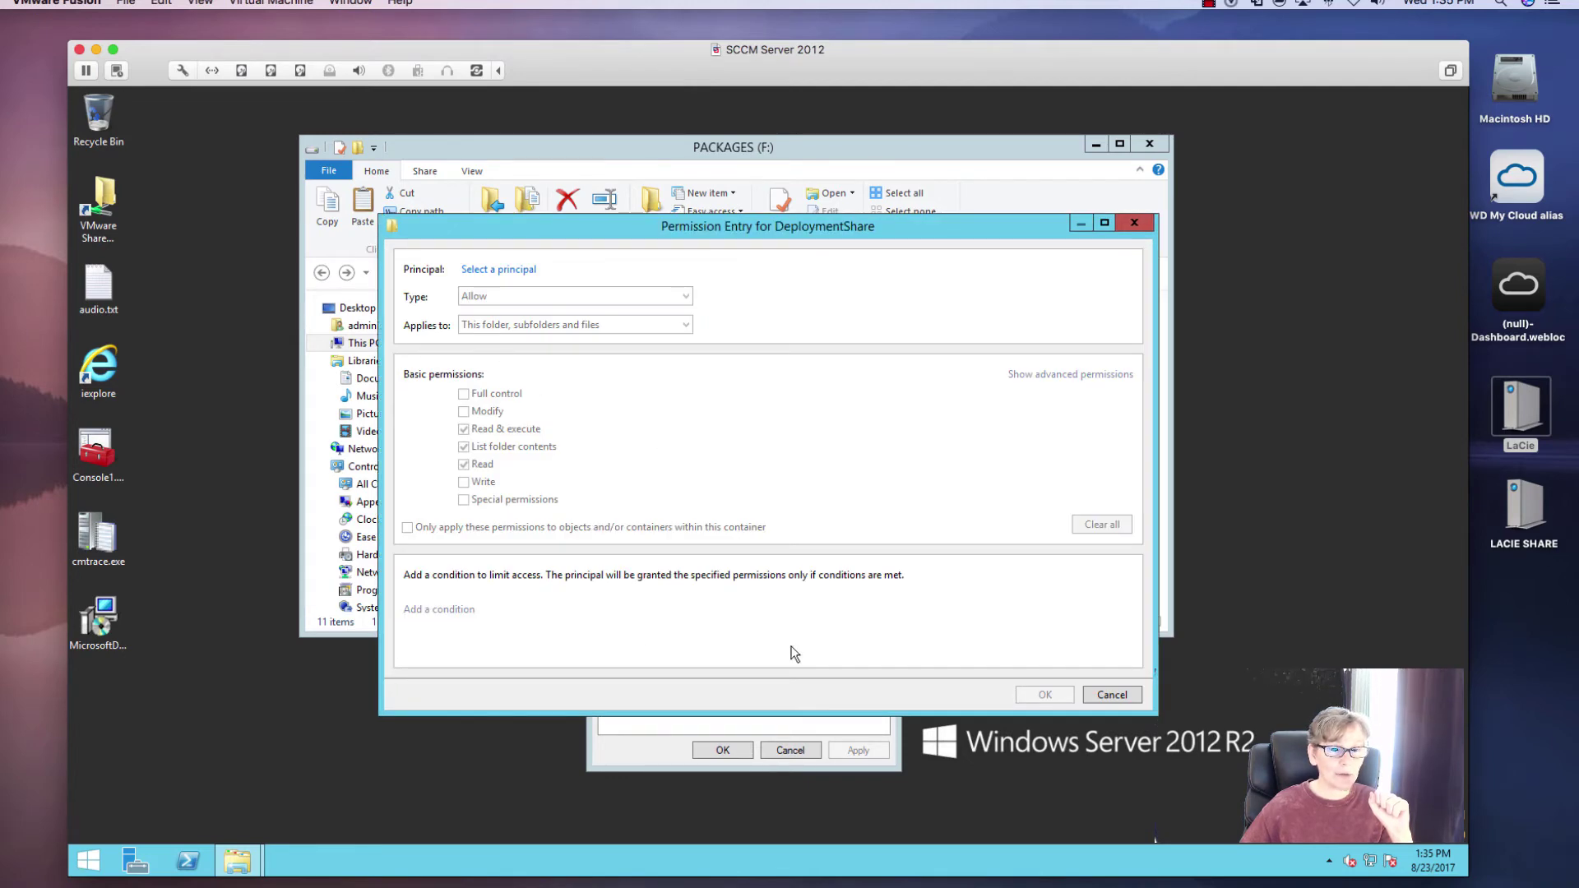
{"action": "left_click", "coordinate": [1102, 695]}
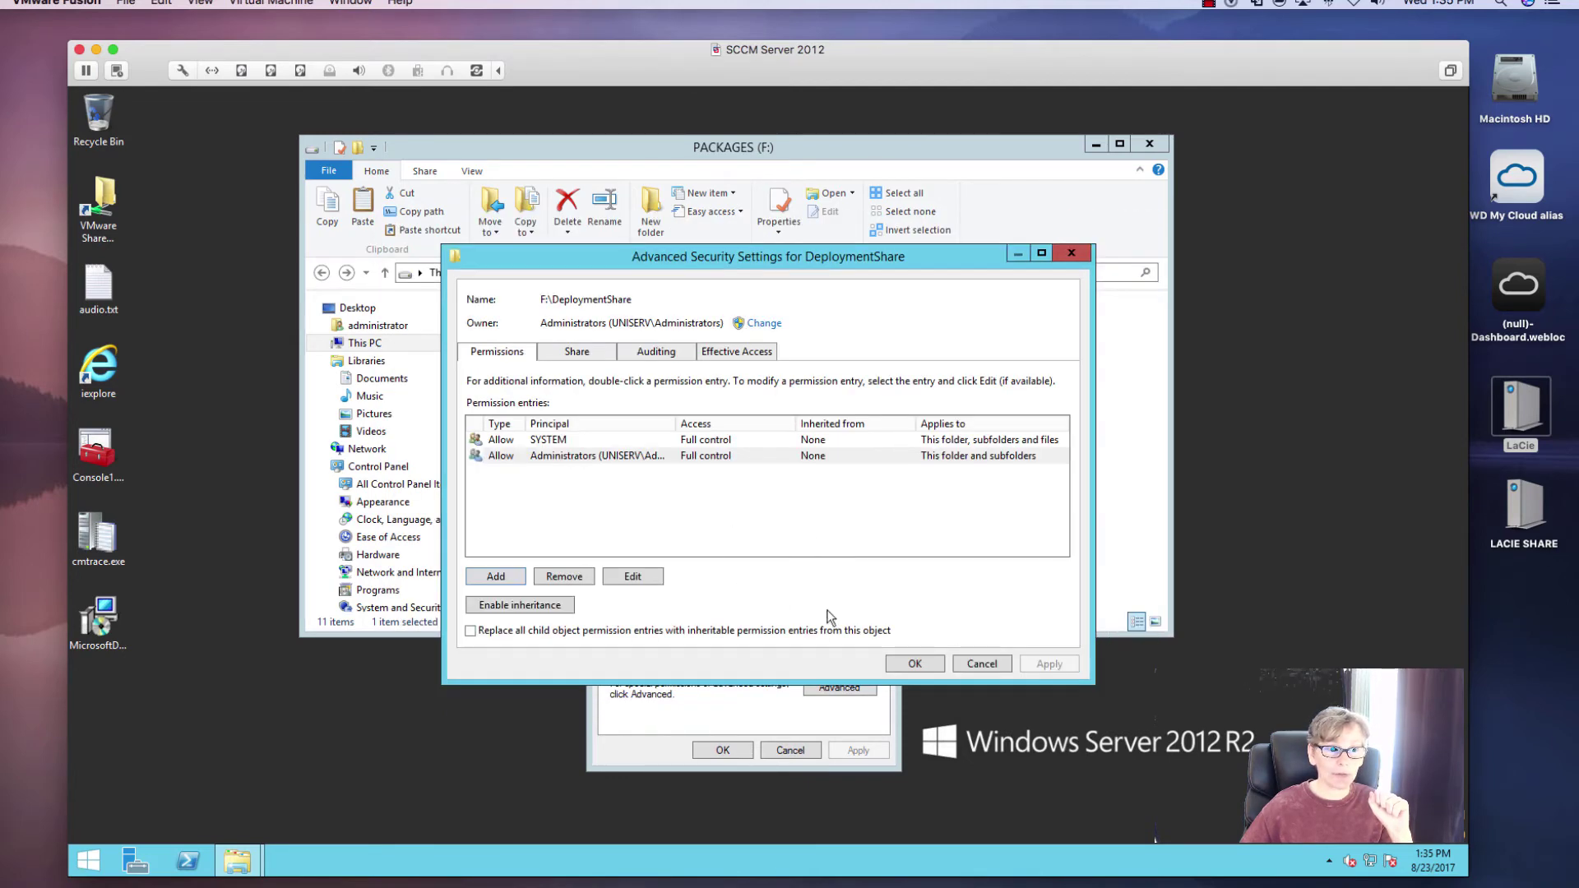
{"action": "left_click", "coordinate": [1000, 665]}
- Add the SCCM Admins group to the DeploymentShare folder's security permissions with full control allowed, and apply the change
{"action": "left_click", "coordinate": [835, 549]}
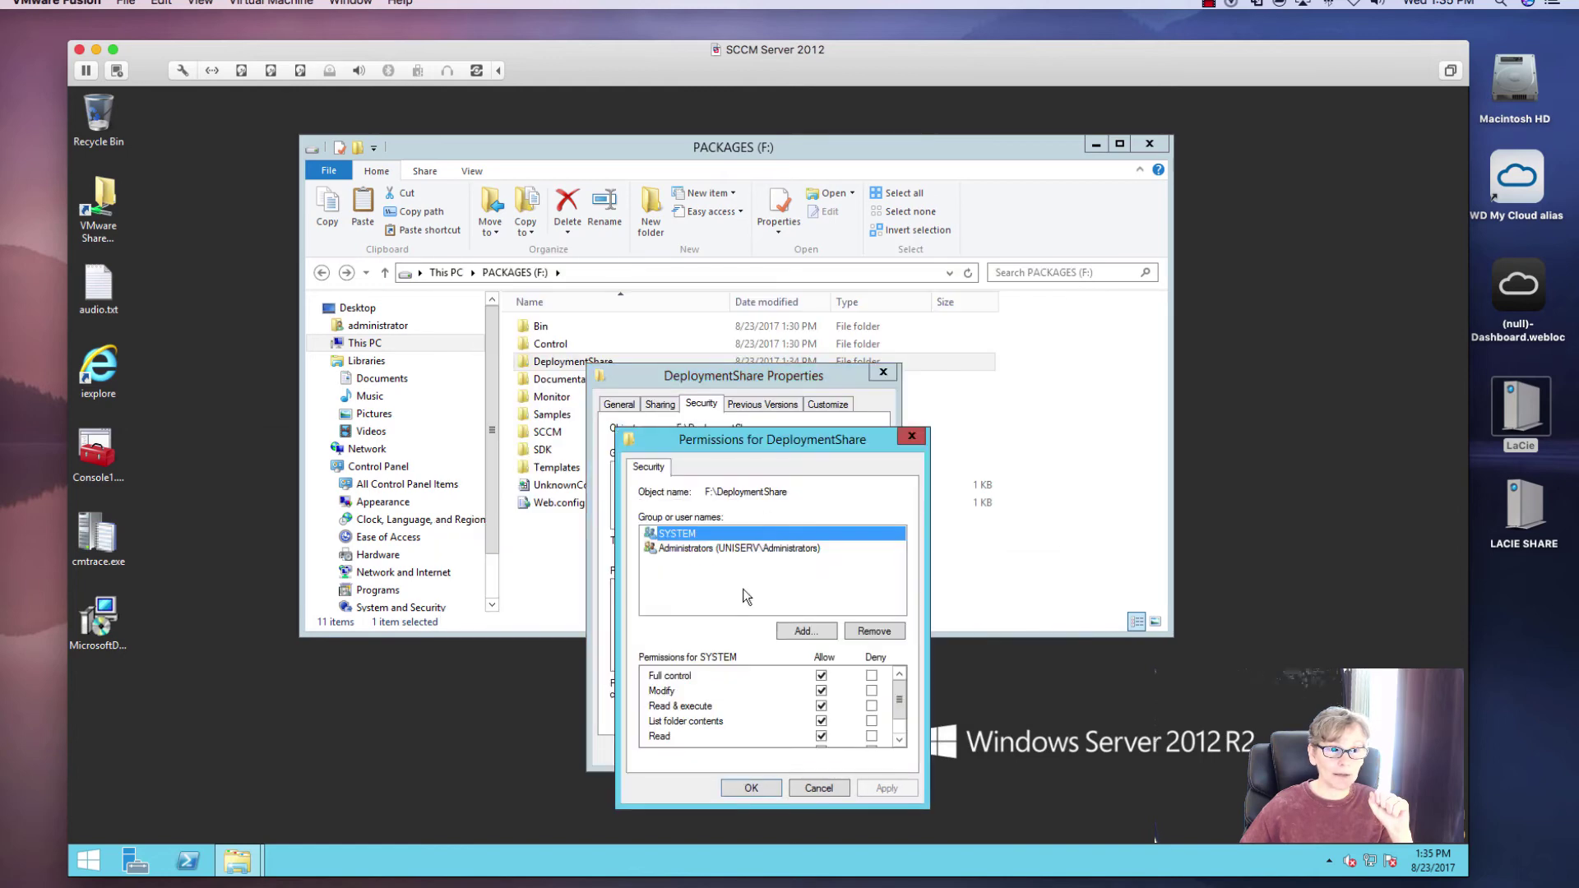
{"action": "left_click", "coordinate": [796, 635]}
{"action": "type", "text": "s"}
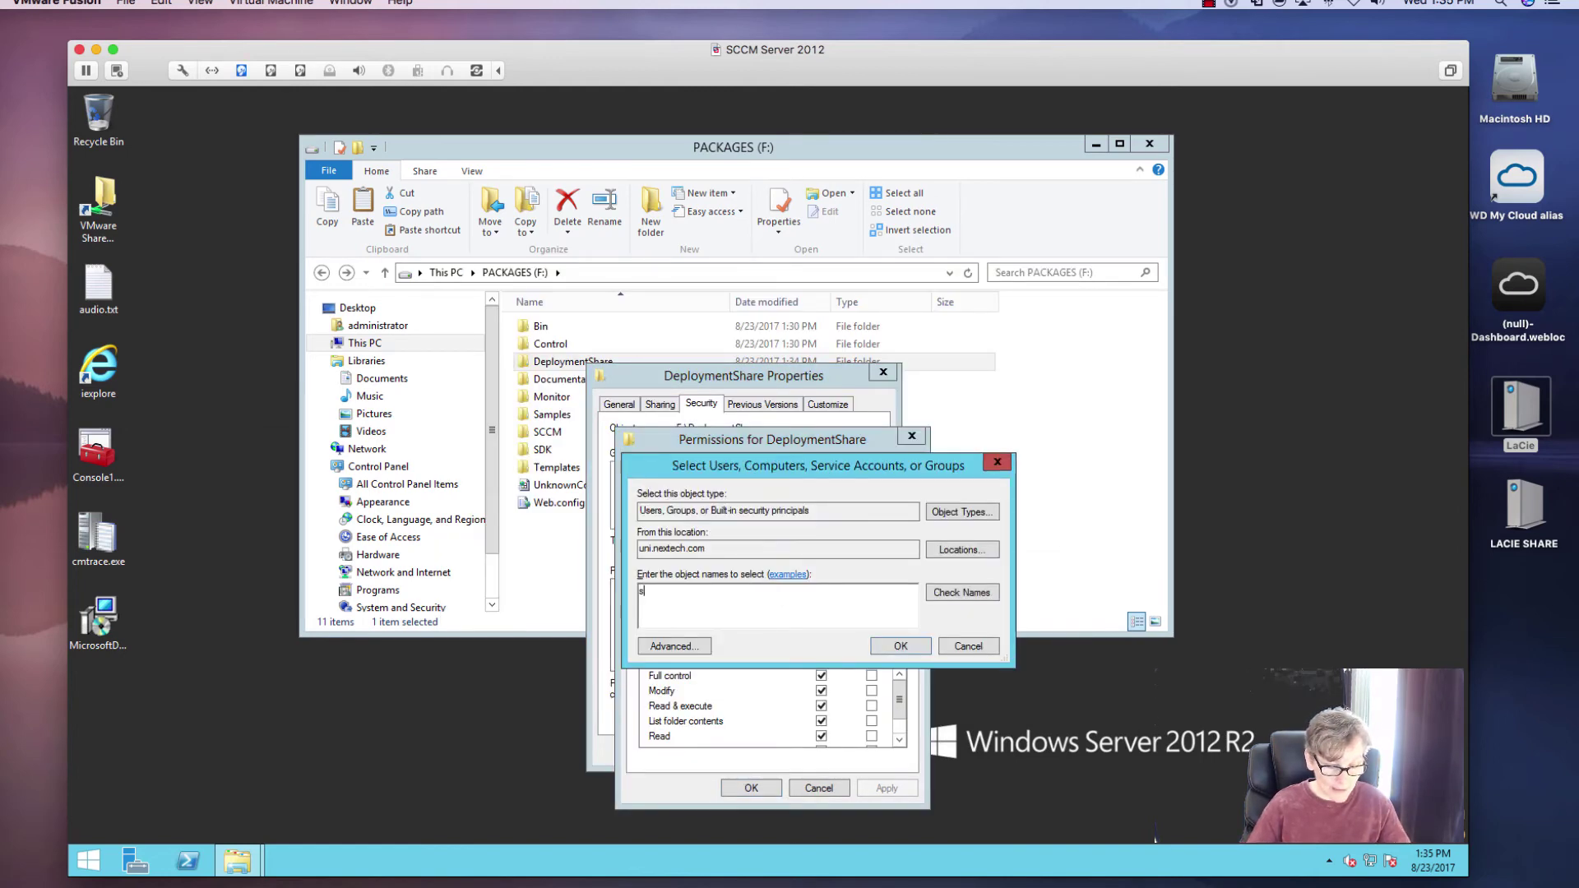
{"action": "type", "text": "ccm admin"}
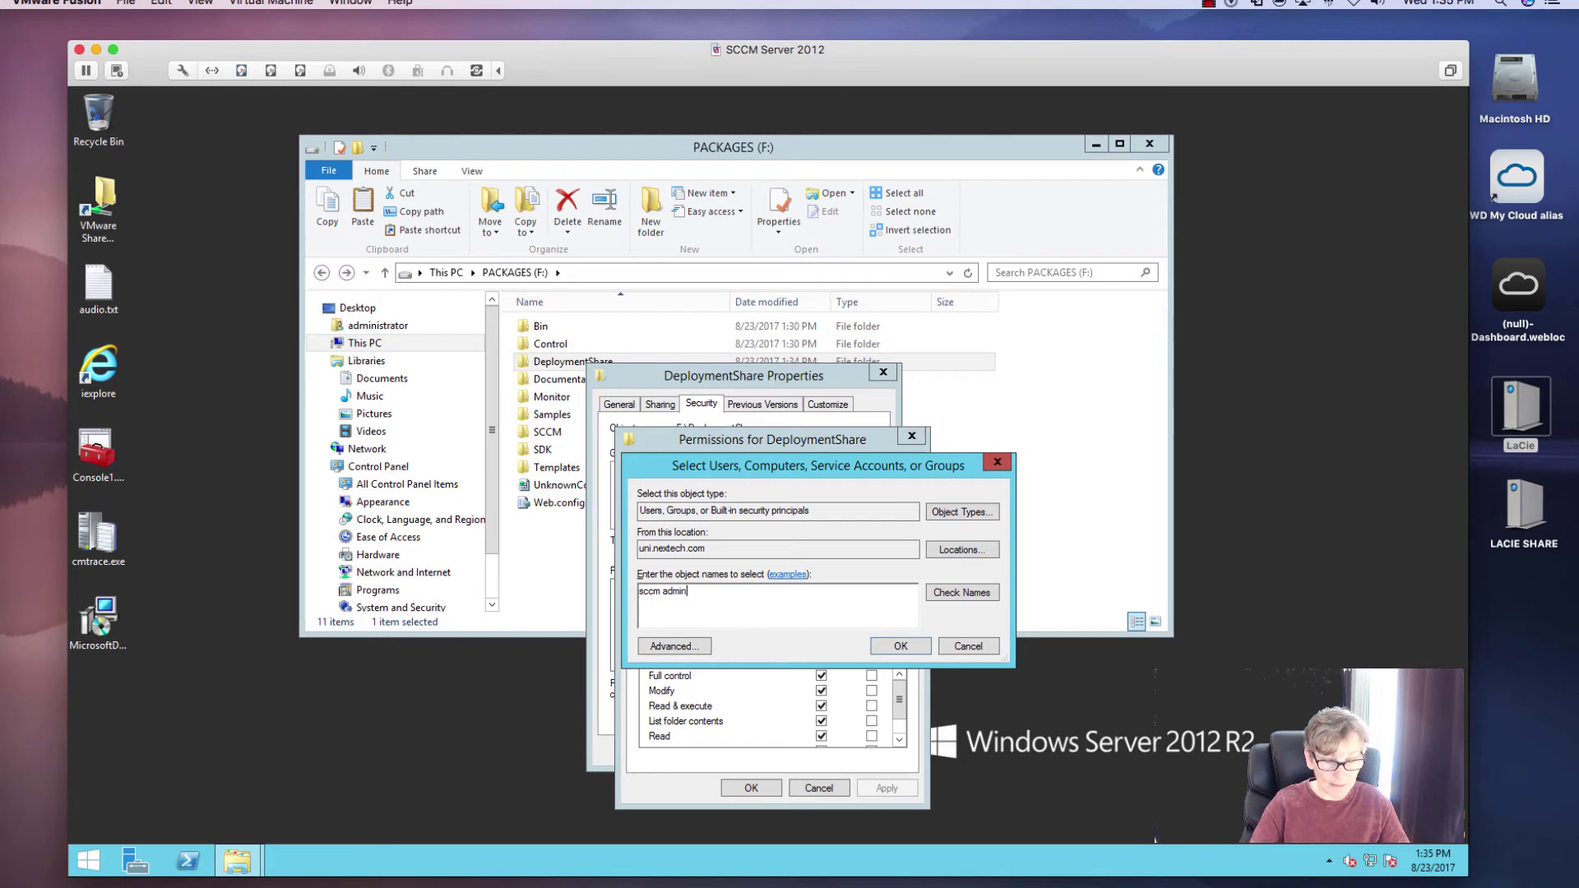
{"action": "left_click", "coordinate": [973, 594]}
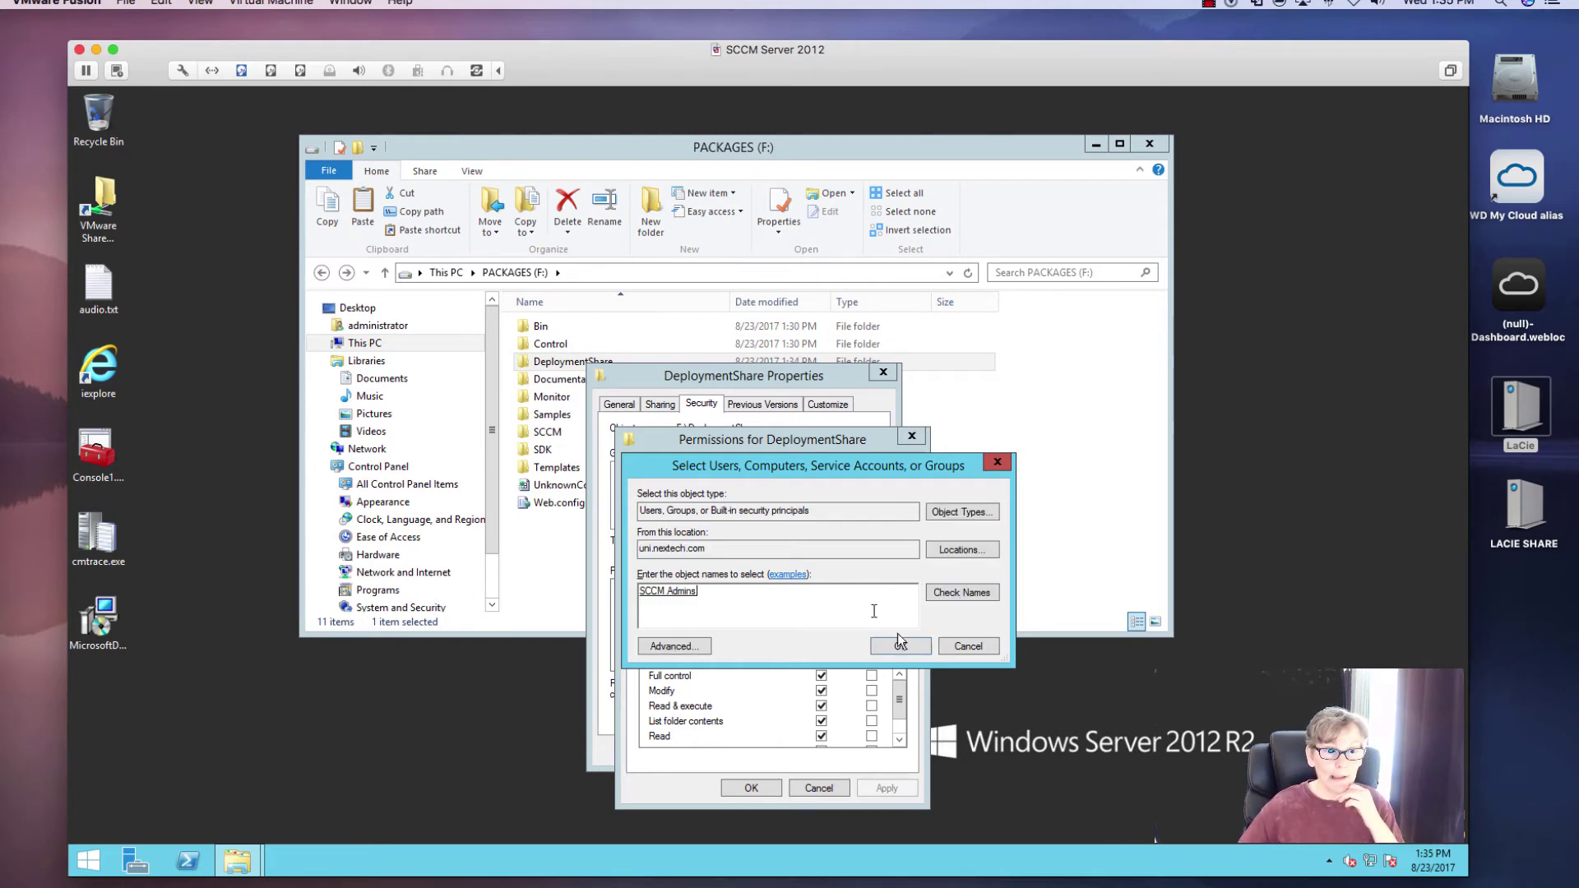
{"action": "left_click", "coordinate": [902, 646]}
{"action": "left_click", "coordinate": [821, 691]}
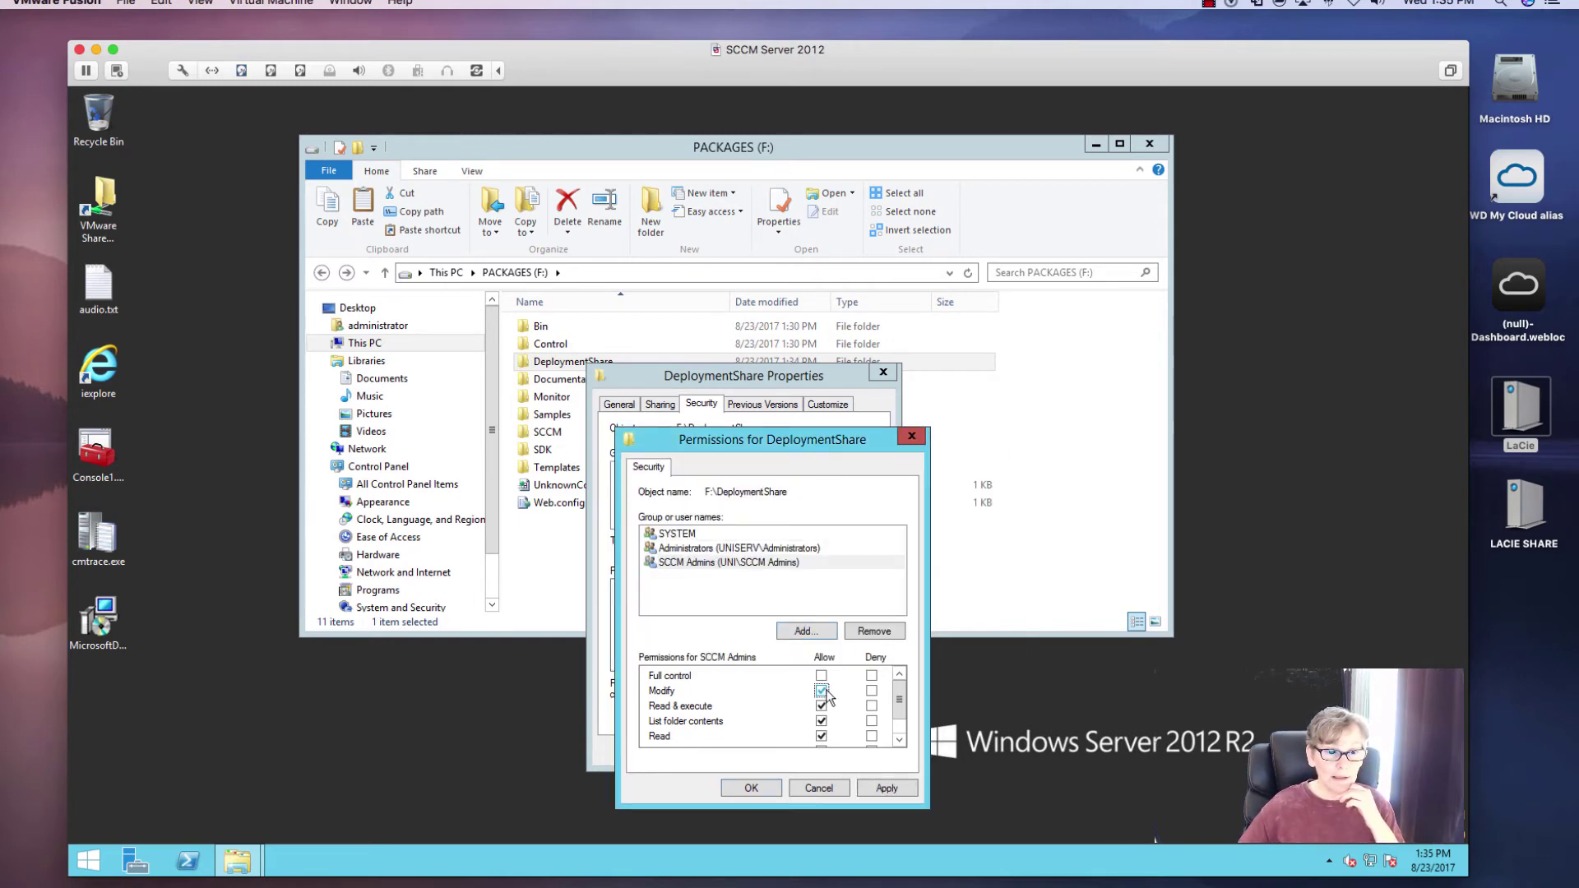
{"action": "left_click", "coordinate": [822, 675]}
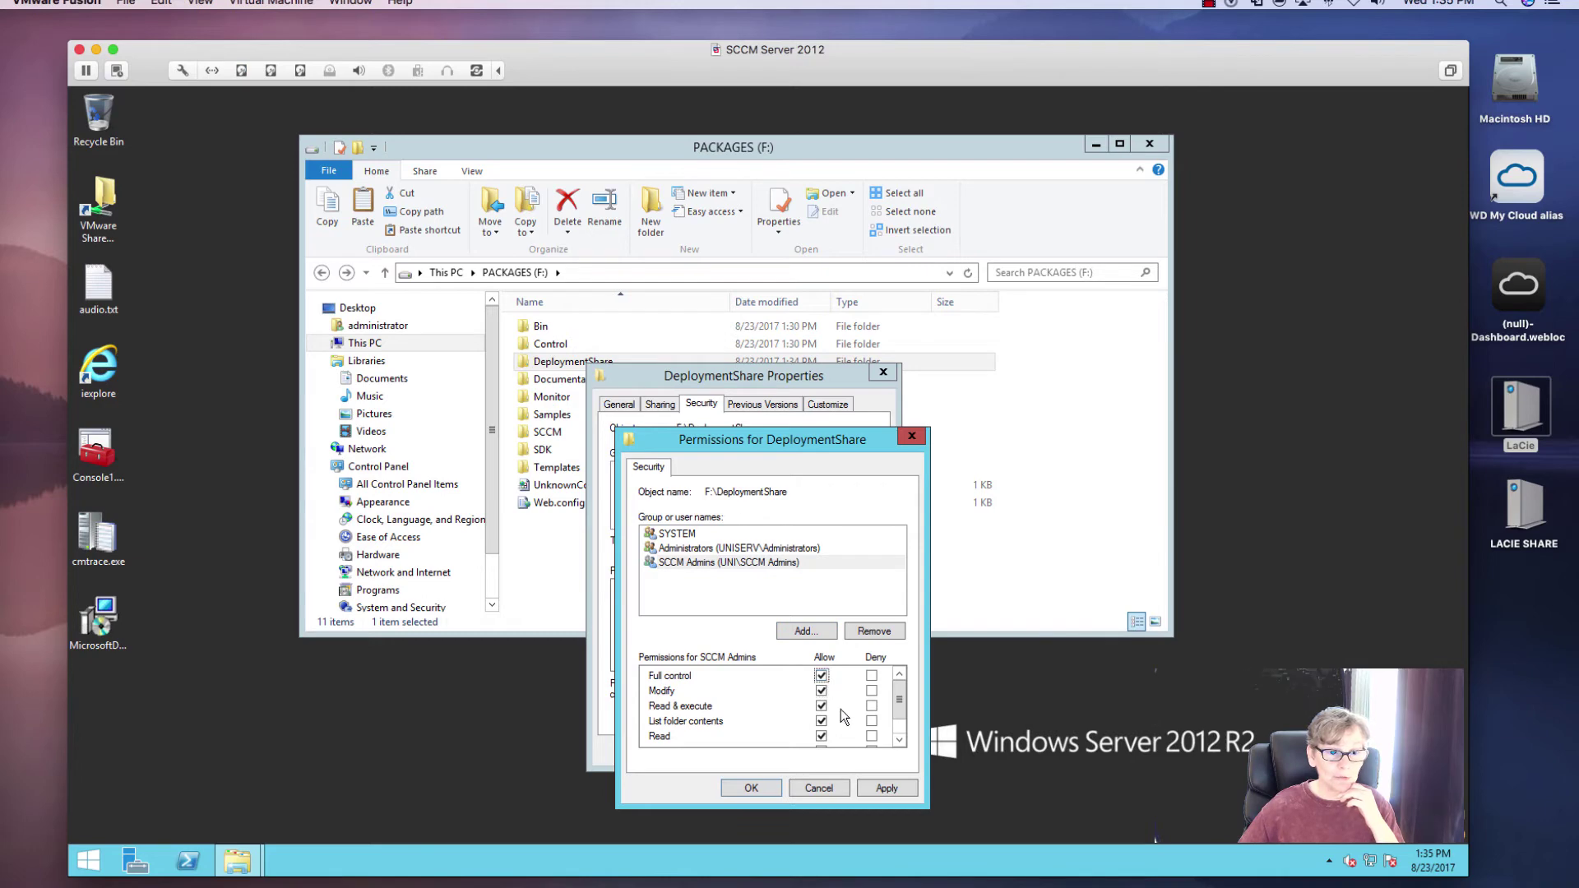
{"action": "left_click", "coordinate": [883, 789]}
{"action": "left_click", "coordinate": [761, 789]}
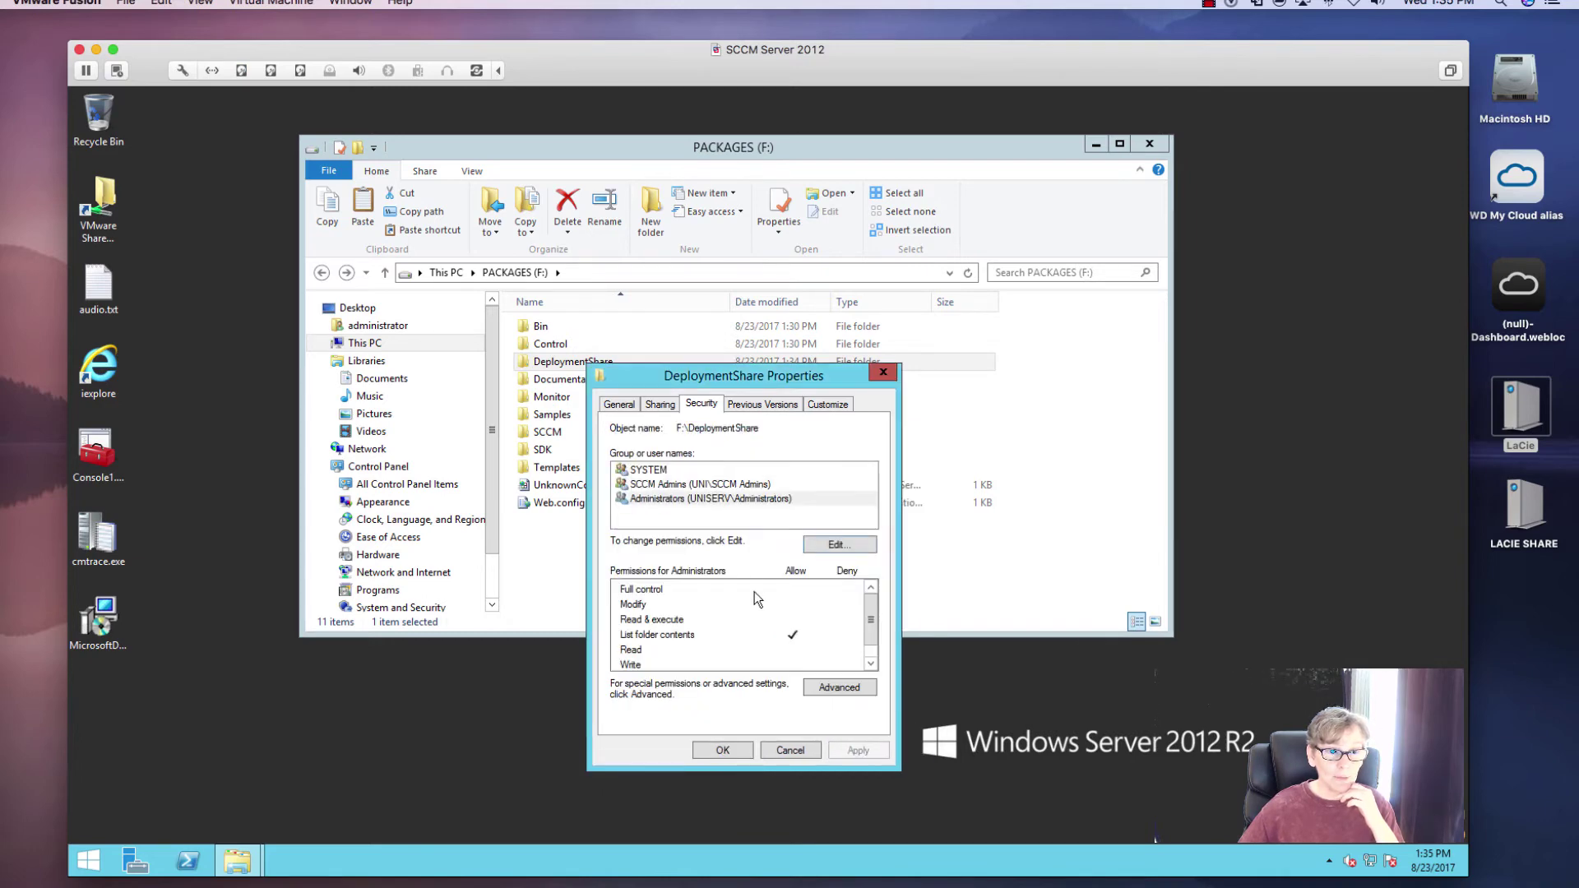
- Open the share permissions of DeploymentShare$ through the folder's advanced sharing settings and start adding a user or group
{"action": "left_click", "coordinate": [662, 406]}
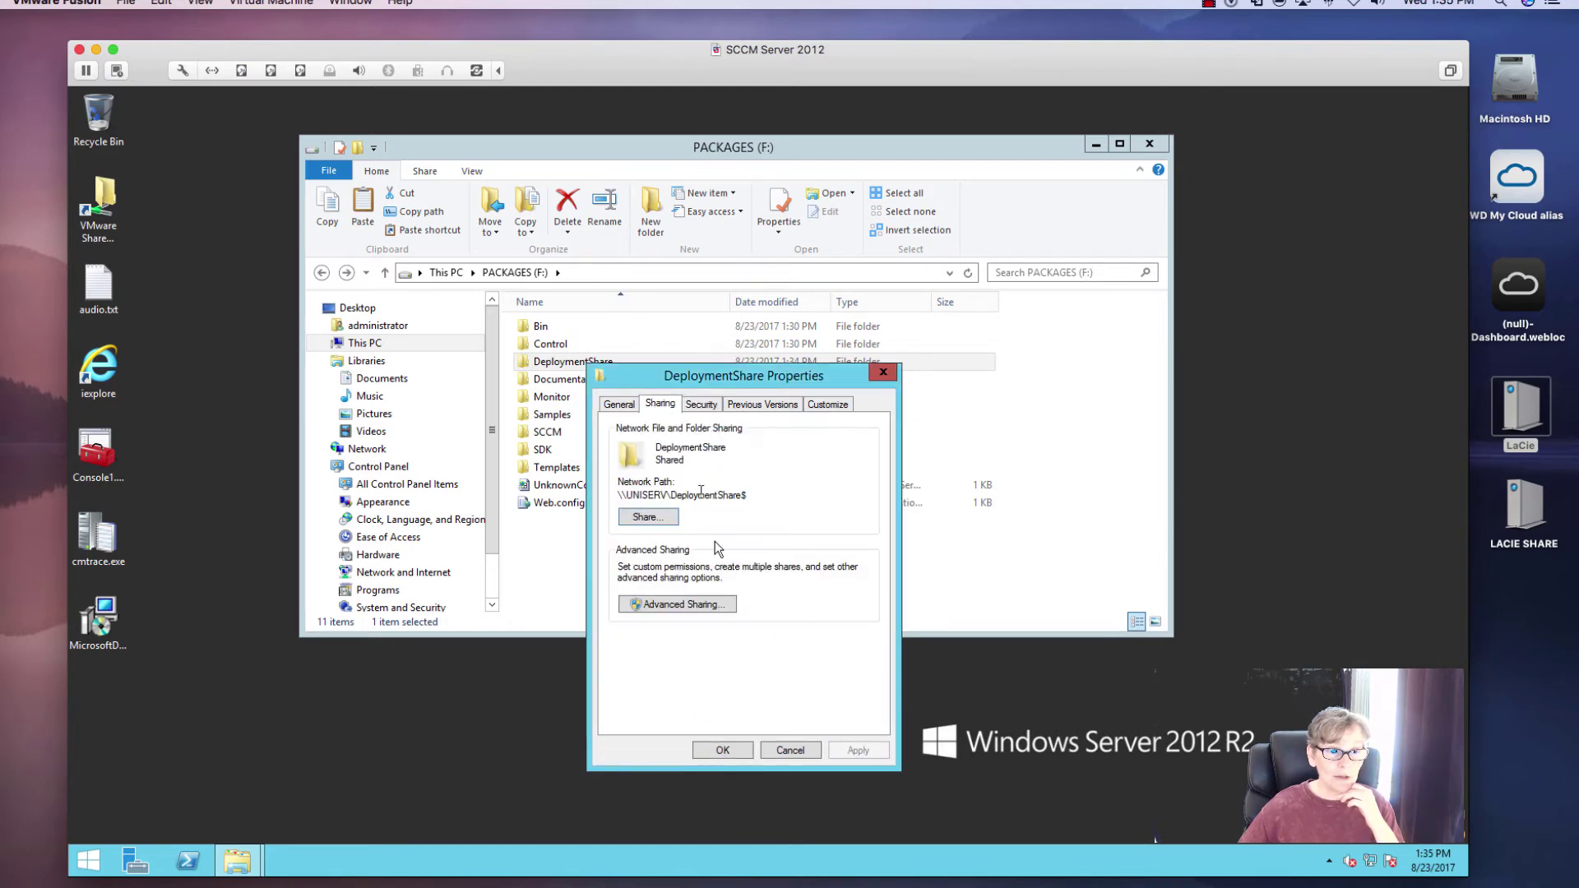
{"action": "left_click", "coordinate": [679, 605]}
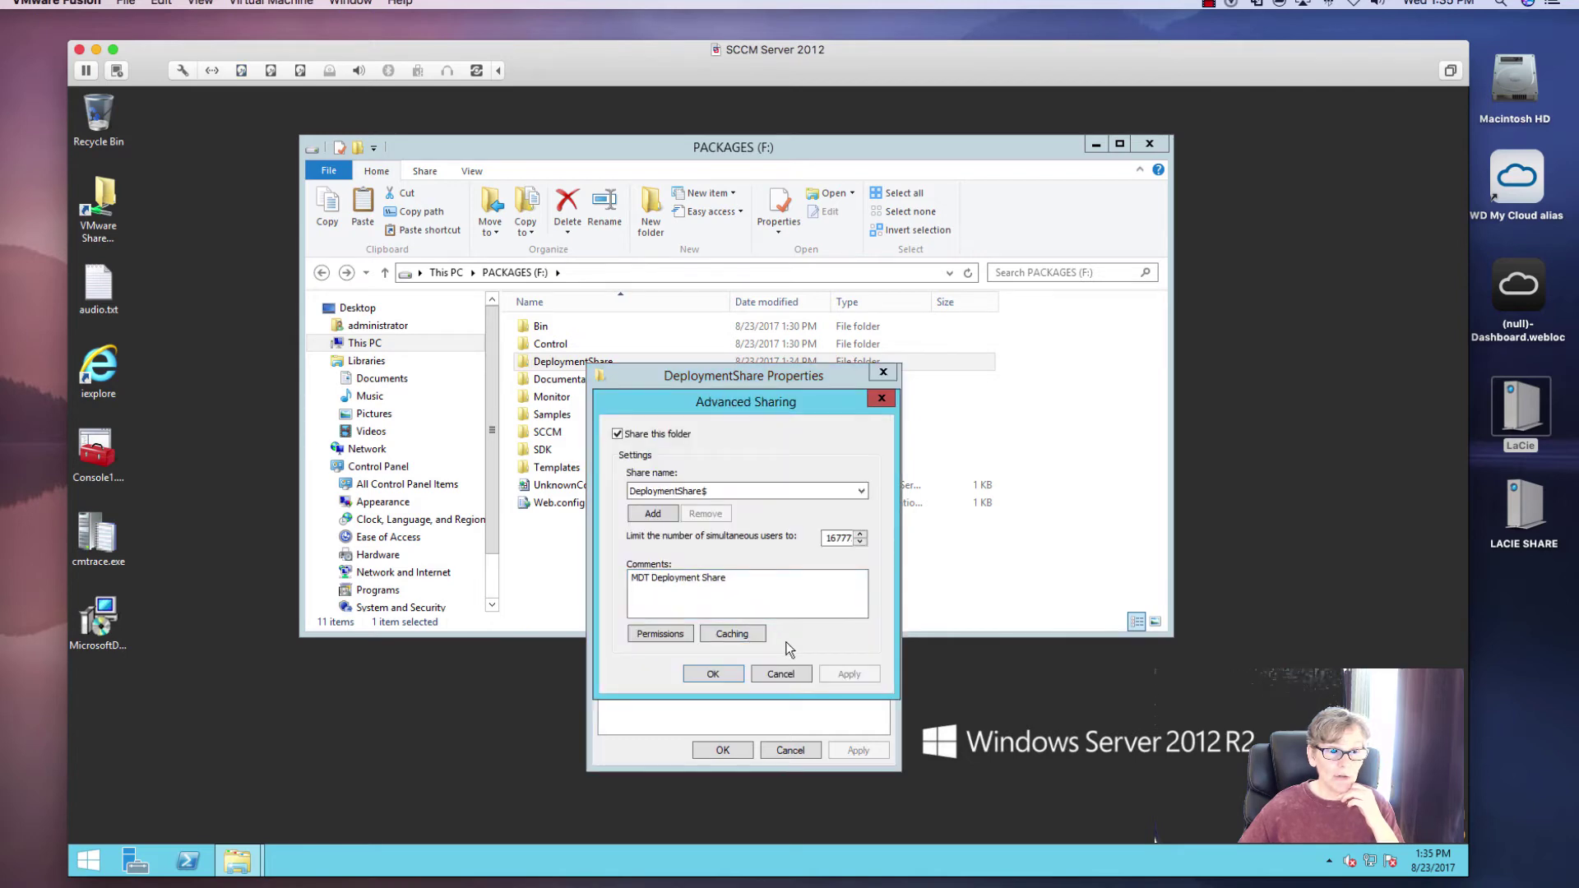
{"action": "left_click", "coordinate": [670, 632]}
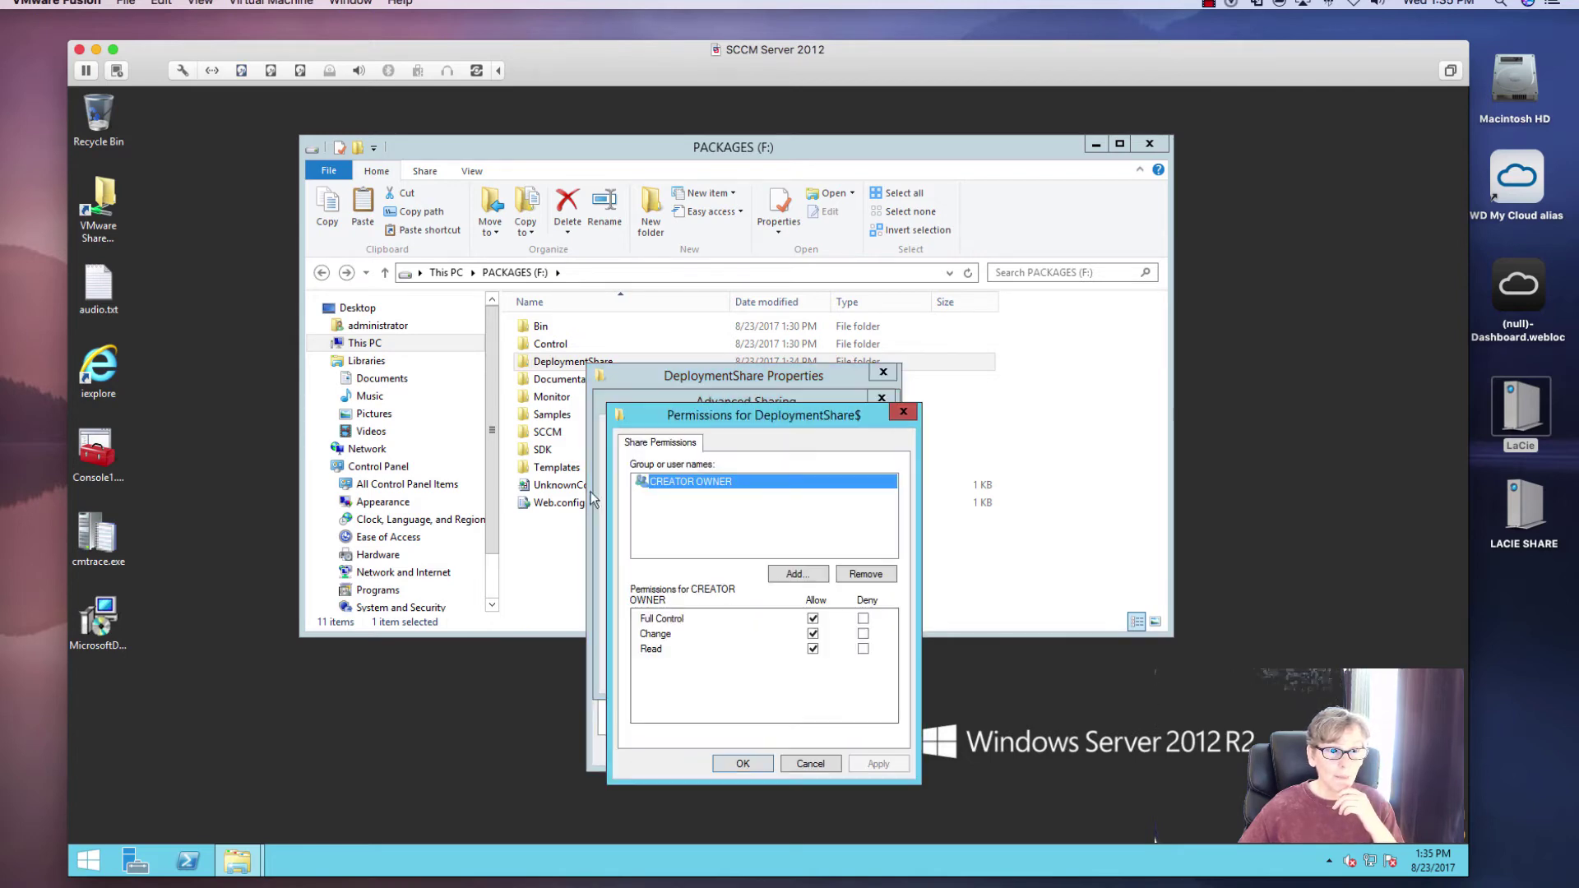
{"action": "left_click", "coordinate": [800, 574]}
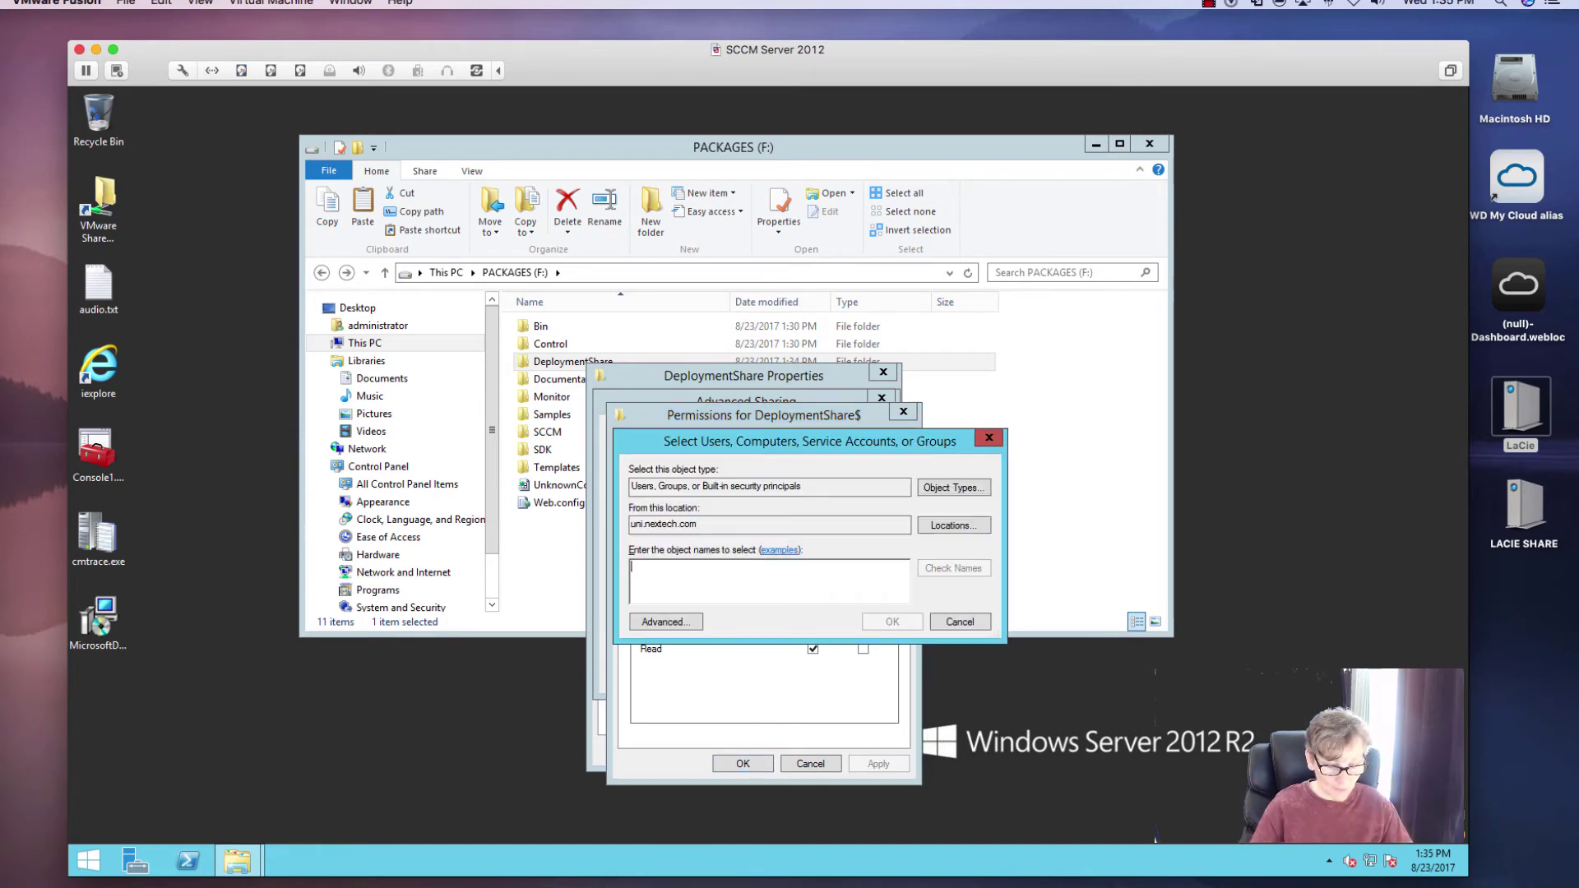
- Try to add the administrators group from the uni.nextech.com location to the share permissions, rechecking the name
{"action": "type", "text": "administrators"}
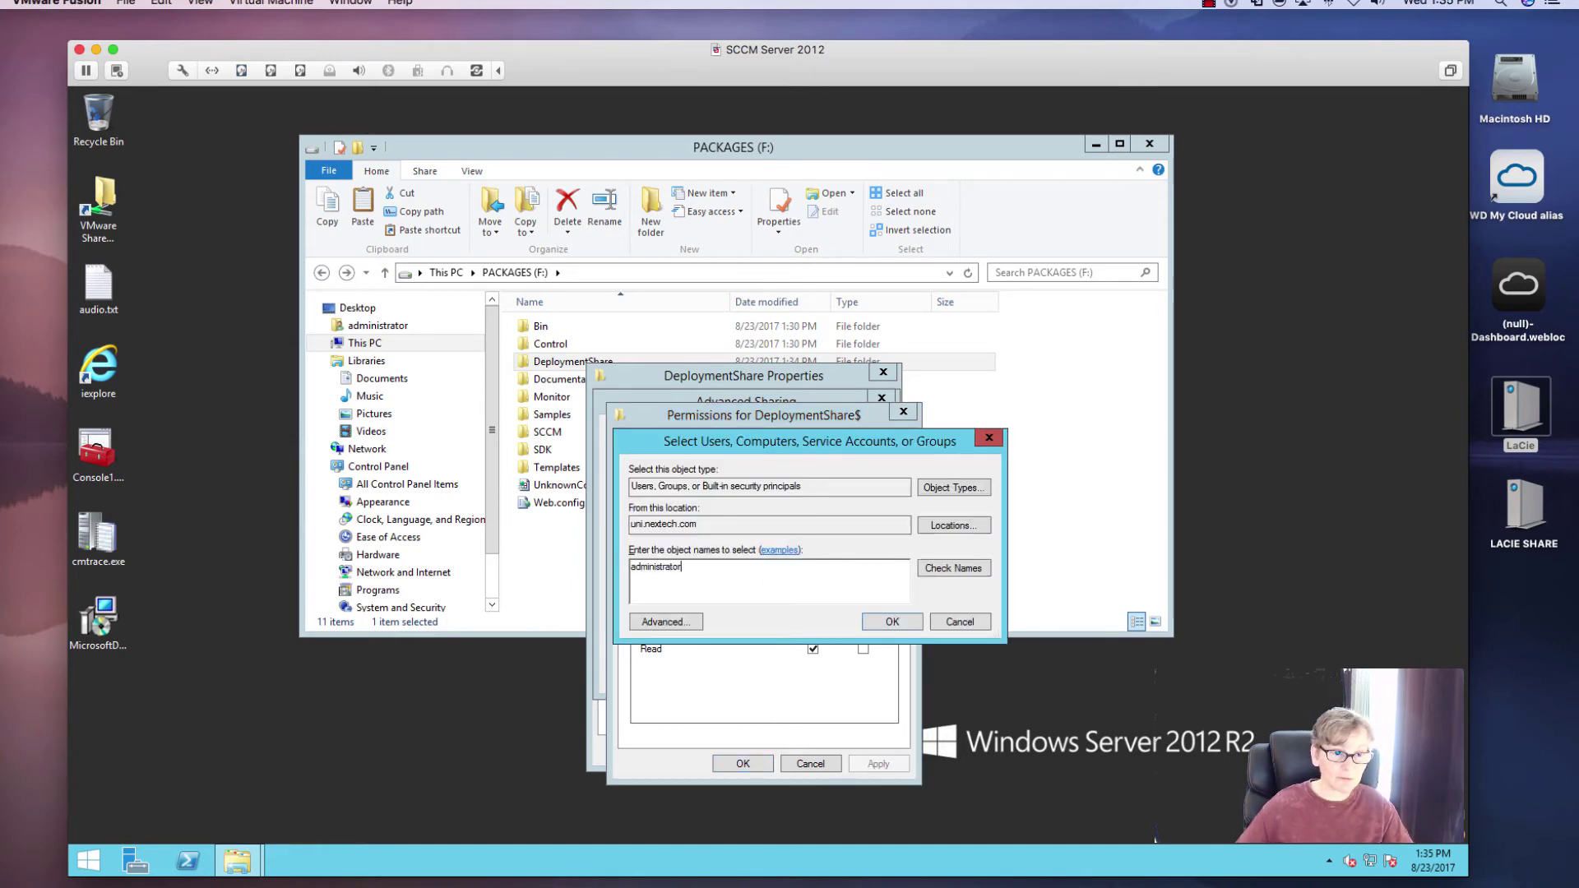
{"action": "left_click", "coordinate": [953, 567]}
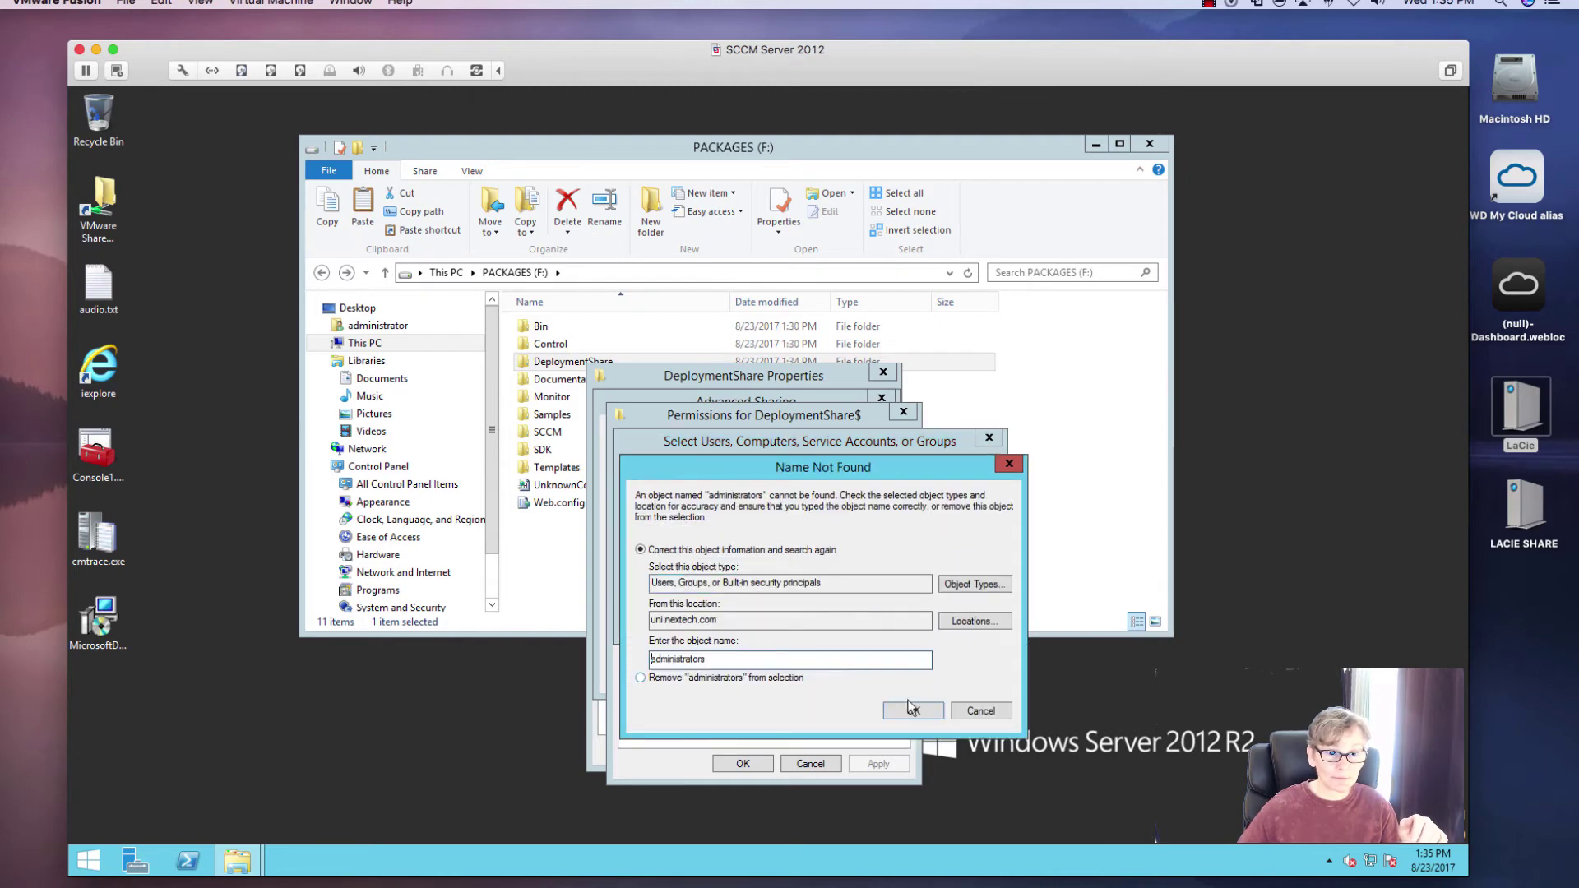
{"action": "double_click", "coordinate": [748, 657]}
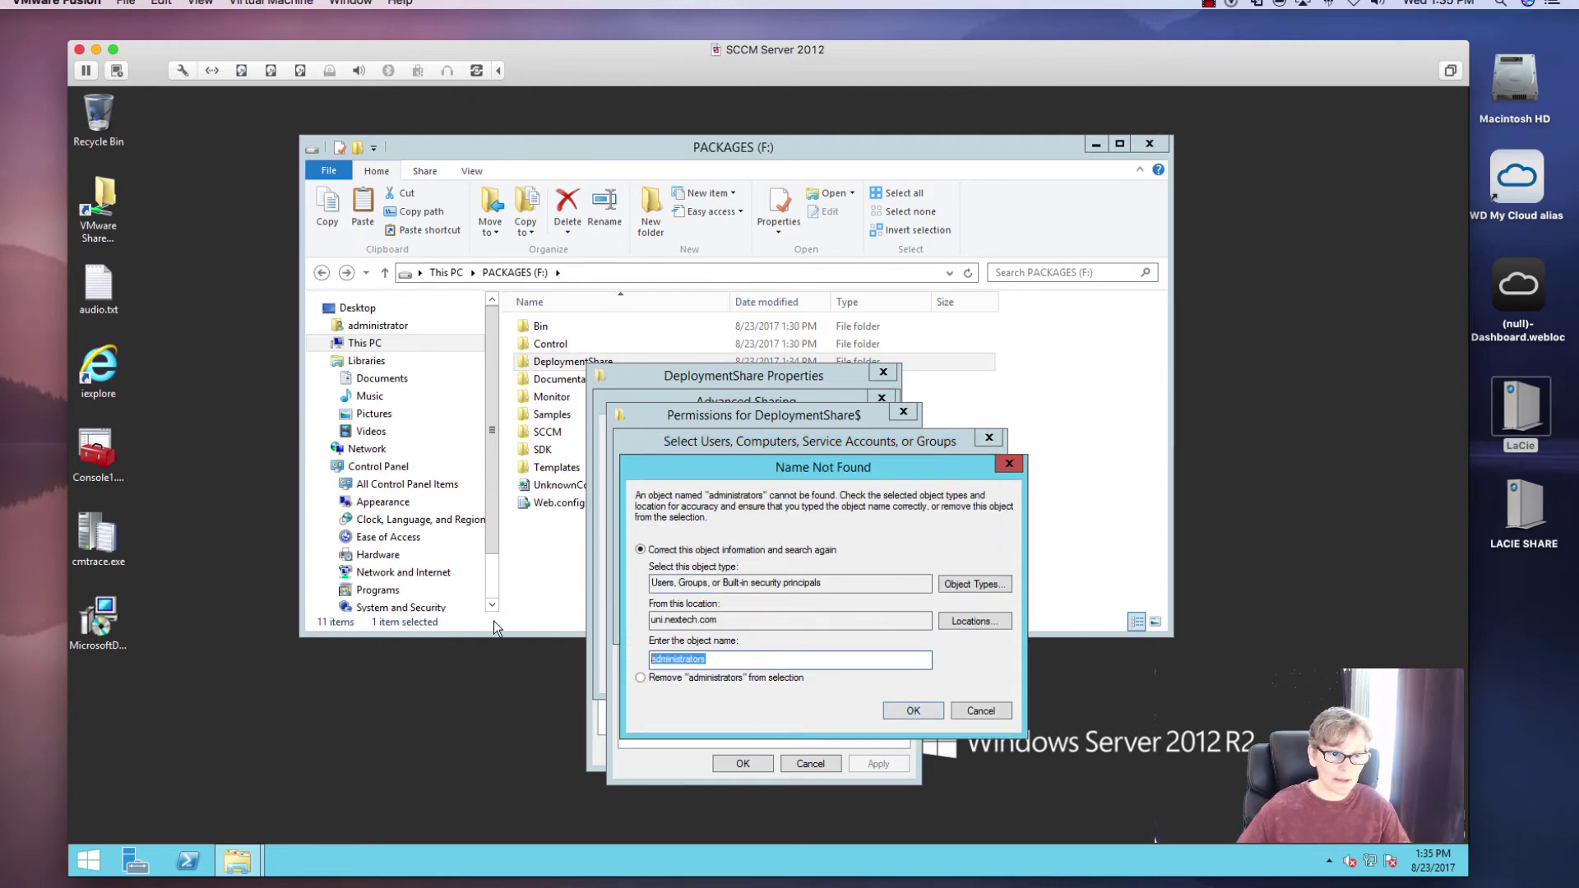
{"action": "type", "text": "admin"}
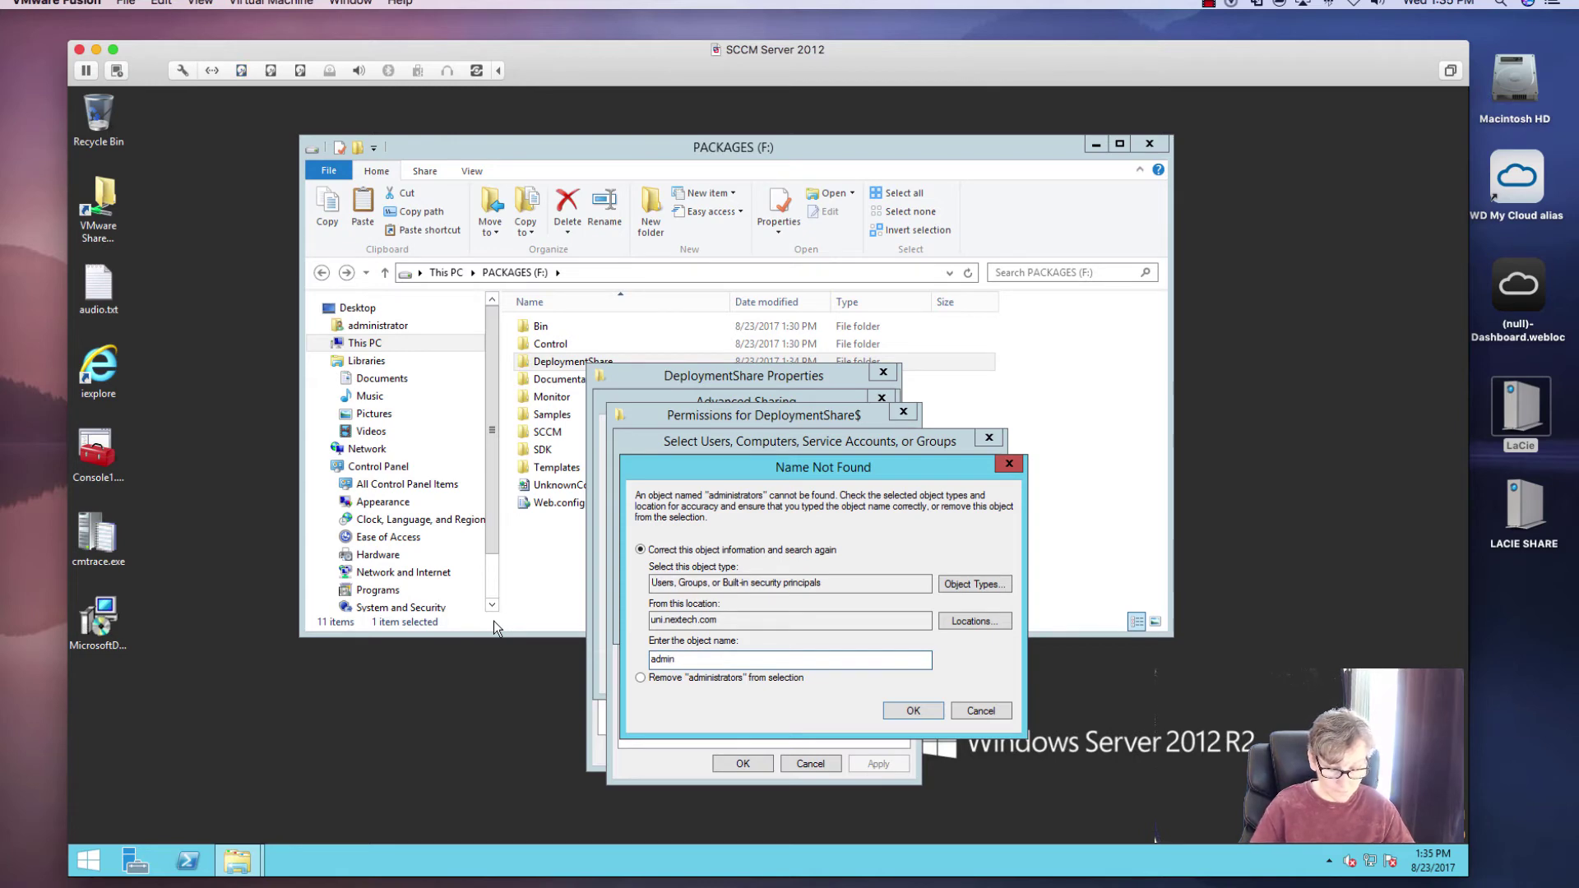
{"action": "type", "text": "istrators"}
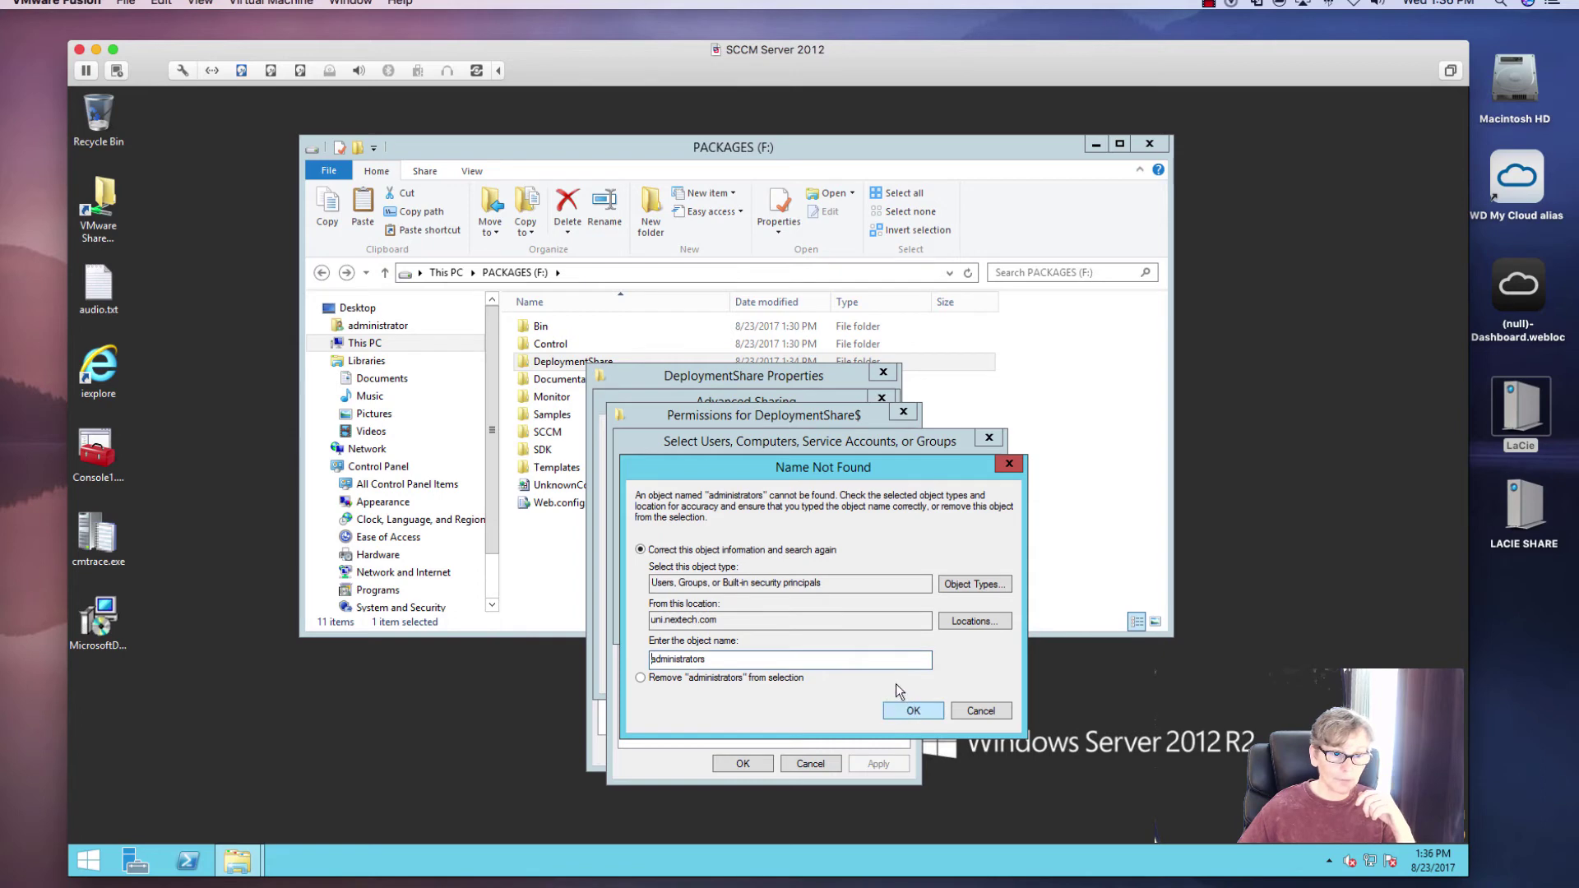
{"action": "left_click", "coordinate": [952, 621]}
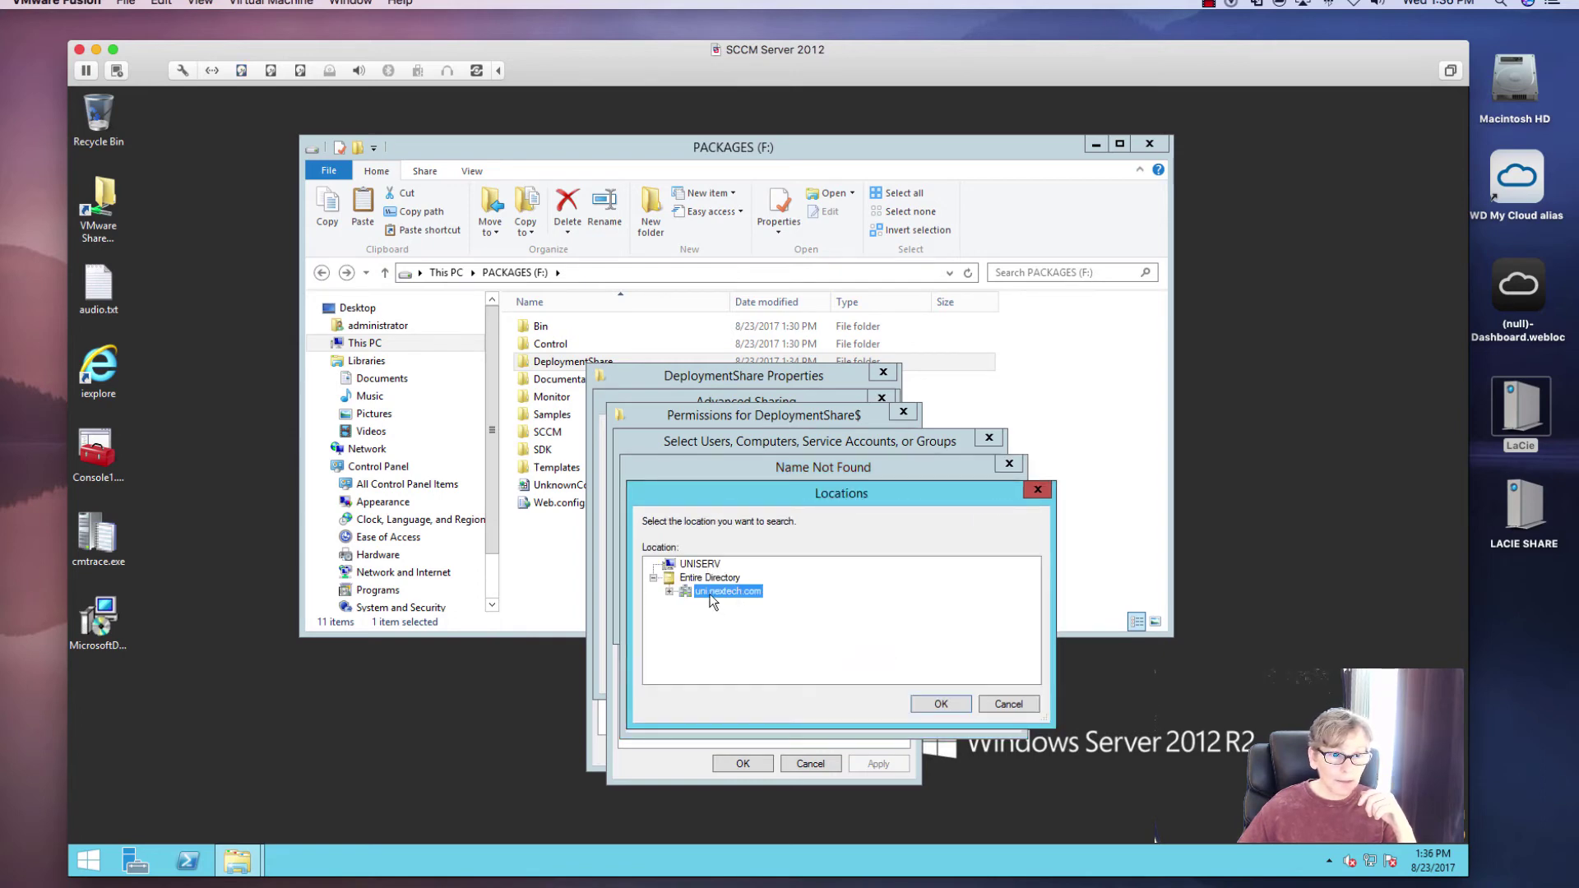
{"action": "left_click", "coordinate": [938, 704]}
{"action": "double_click", "coordinate": [758, 658]}
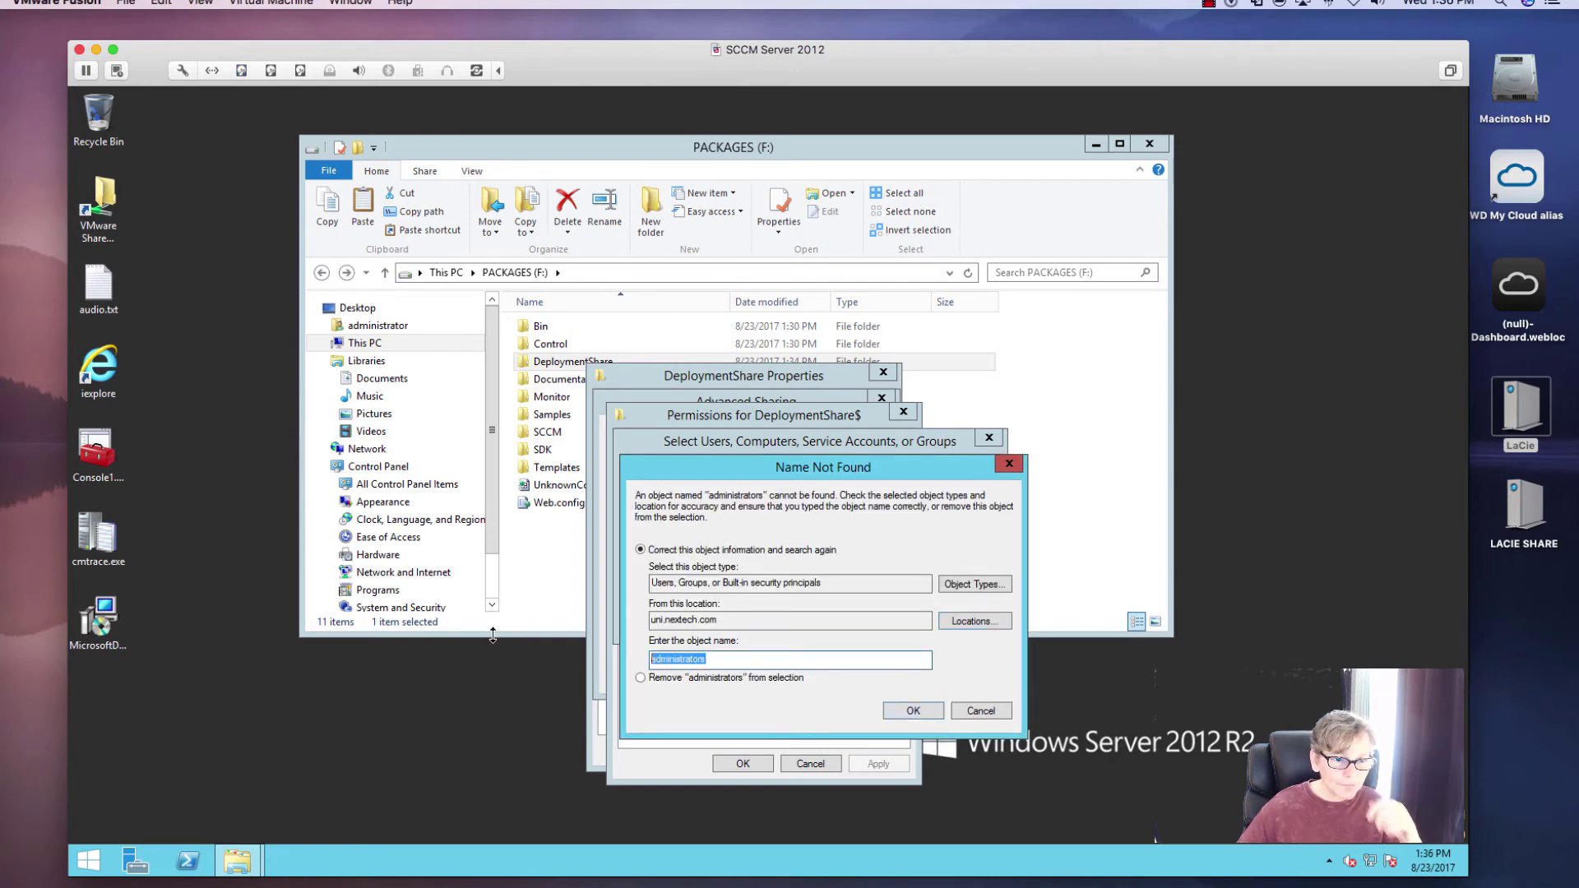
{"action": "type", "text": "administ"}
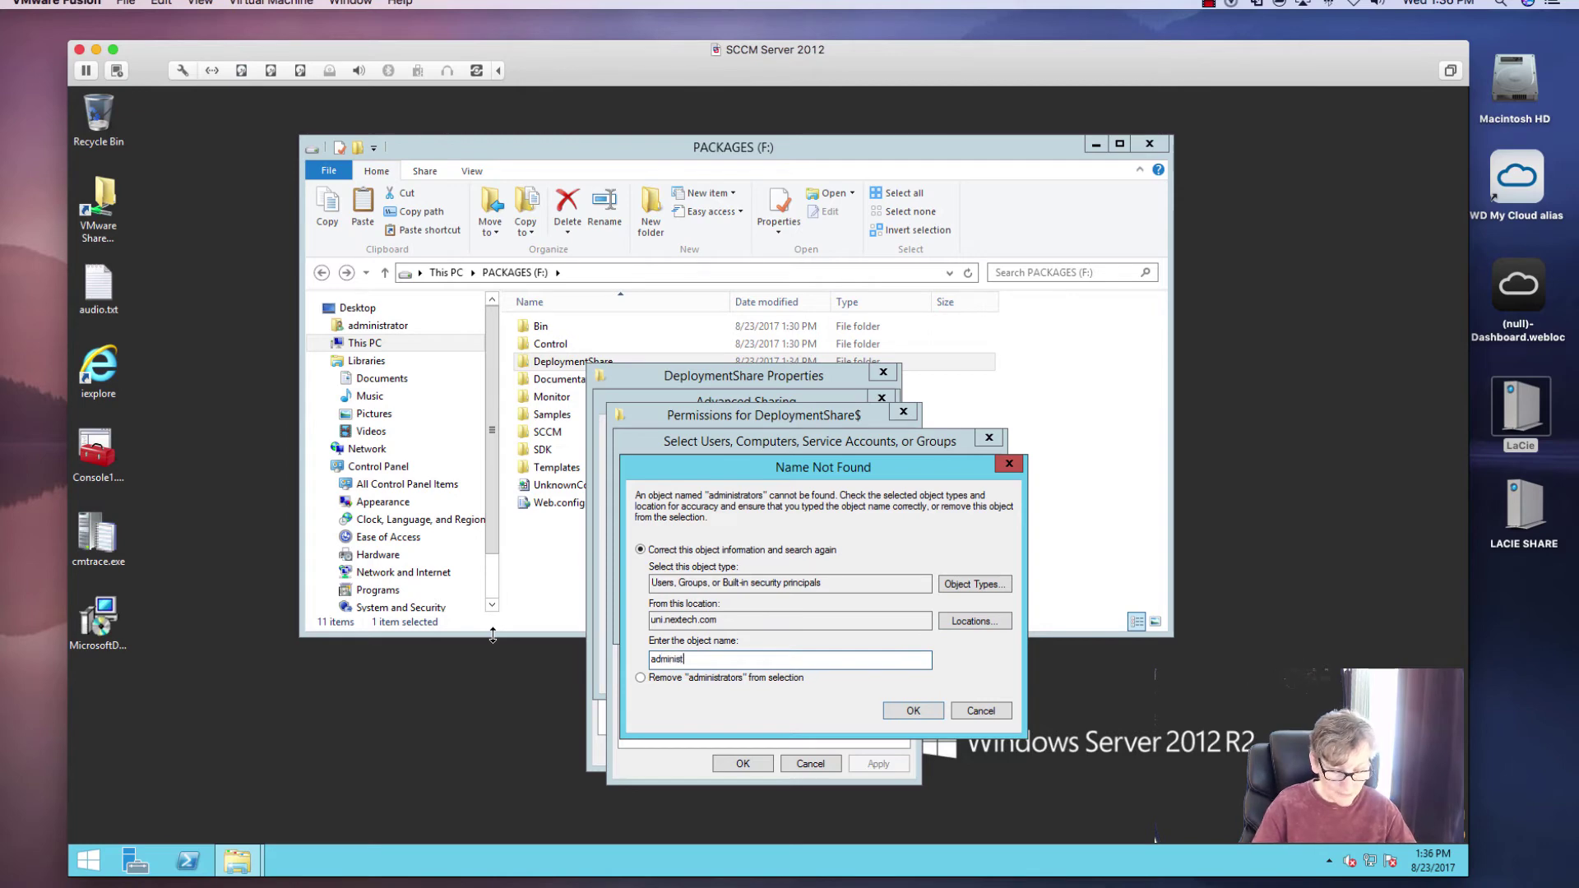
{"action": "type", "text": "rators"}
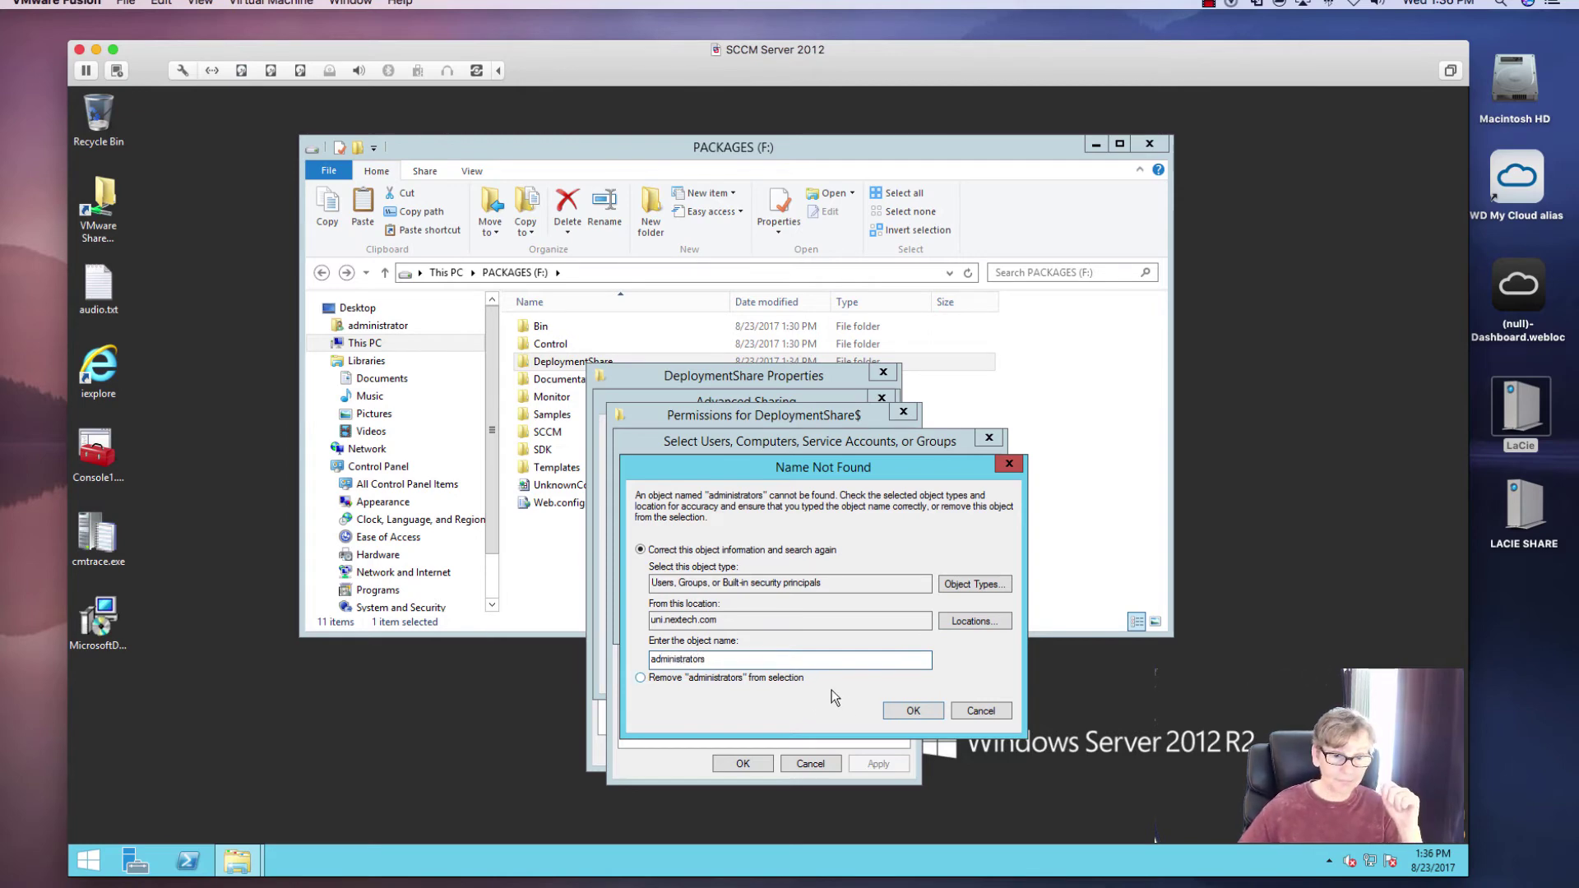
{"action": "left_click", "coordinate": [904, 716]}
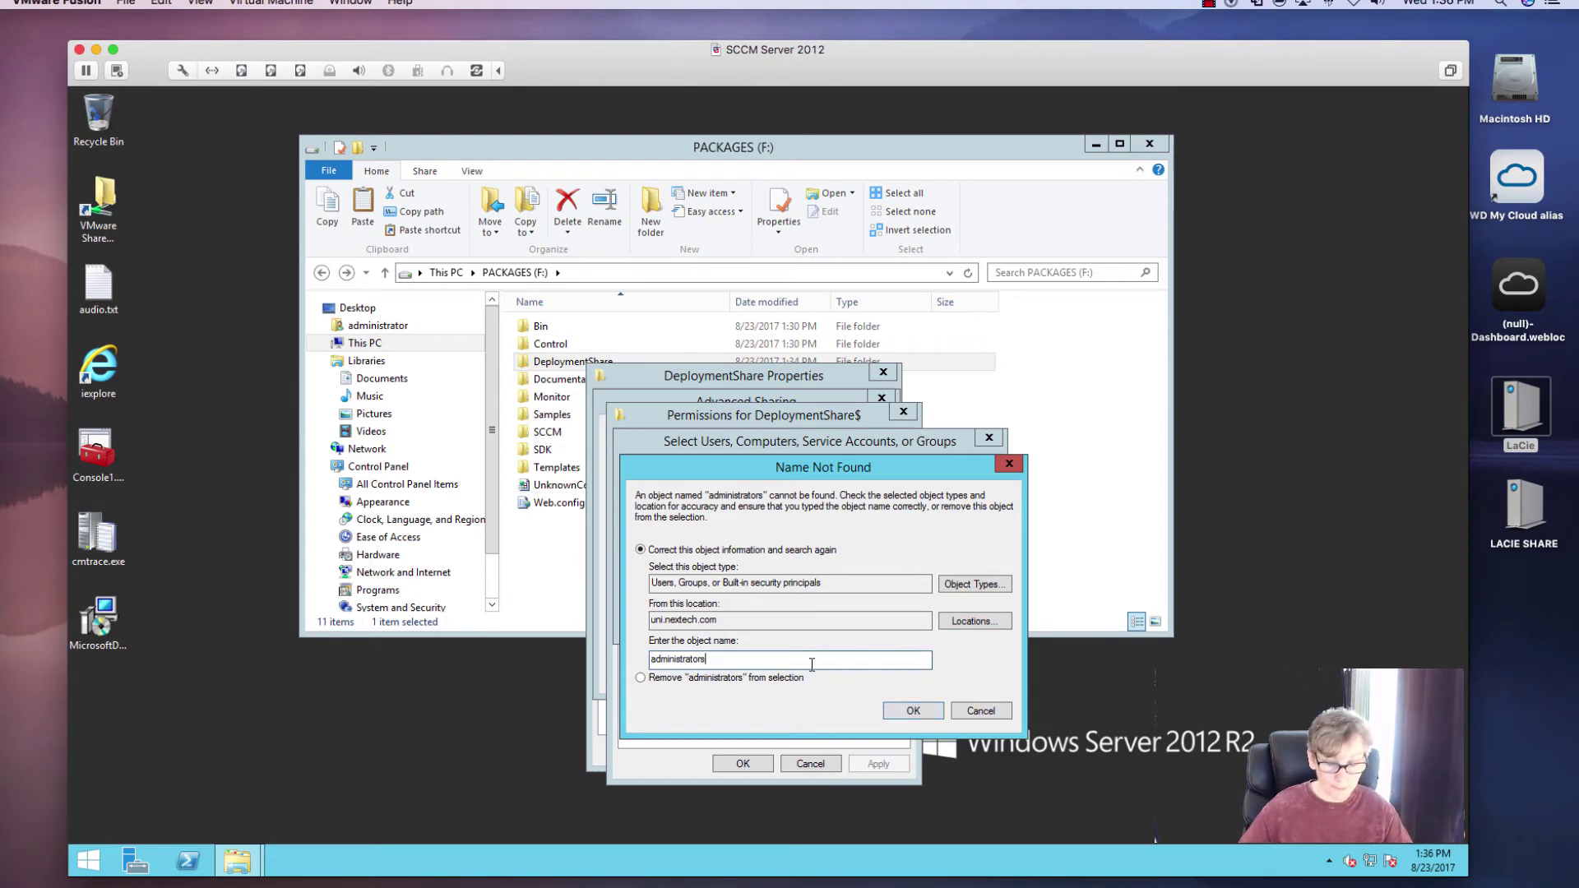
{"action": "key", "text": "BackSpace"}
{"action": "key", "text": "Return"}
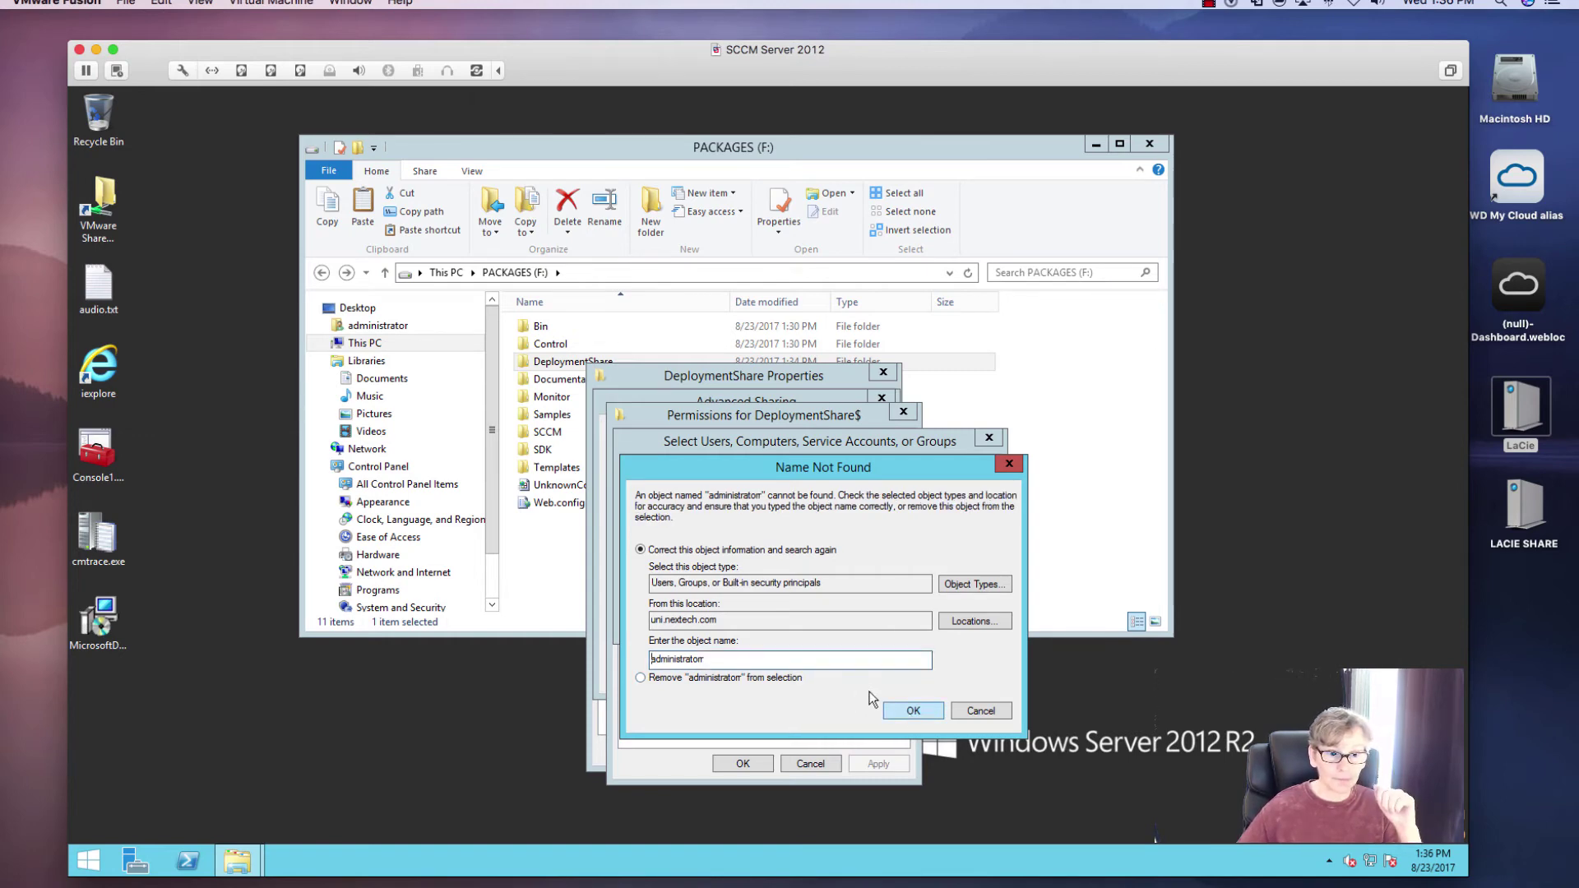
- Replace the object name with "sccm admin" and add the SCCM Admins group to the DeploymentShare$ share permissions
{"action": "left_click_drag", "start_coordinate": [801, 660], "coordinate": [310, 625]}
{"action": "type", "text": "s"}
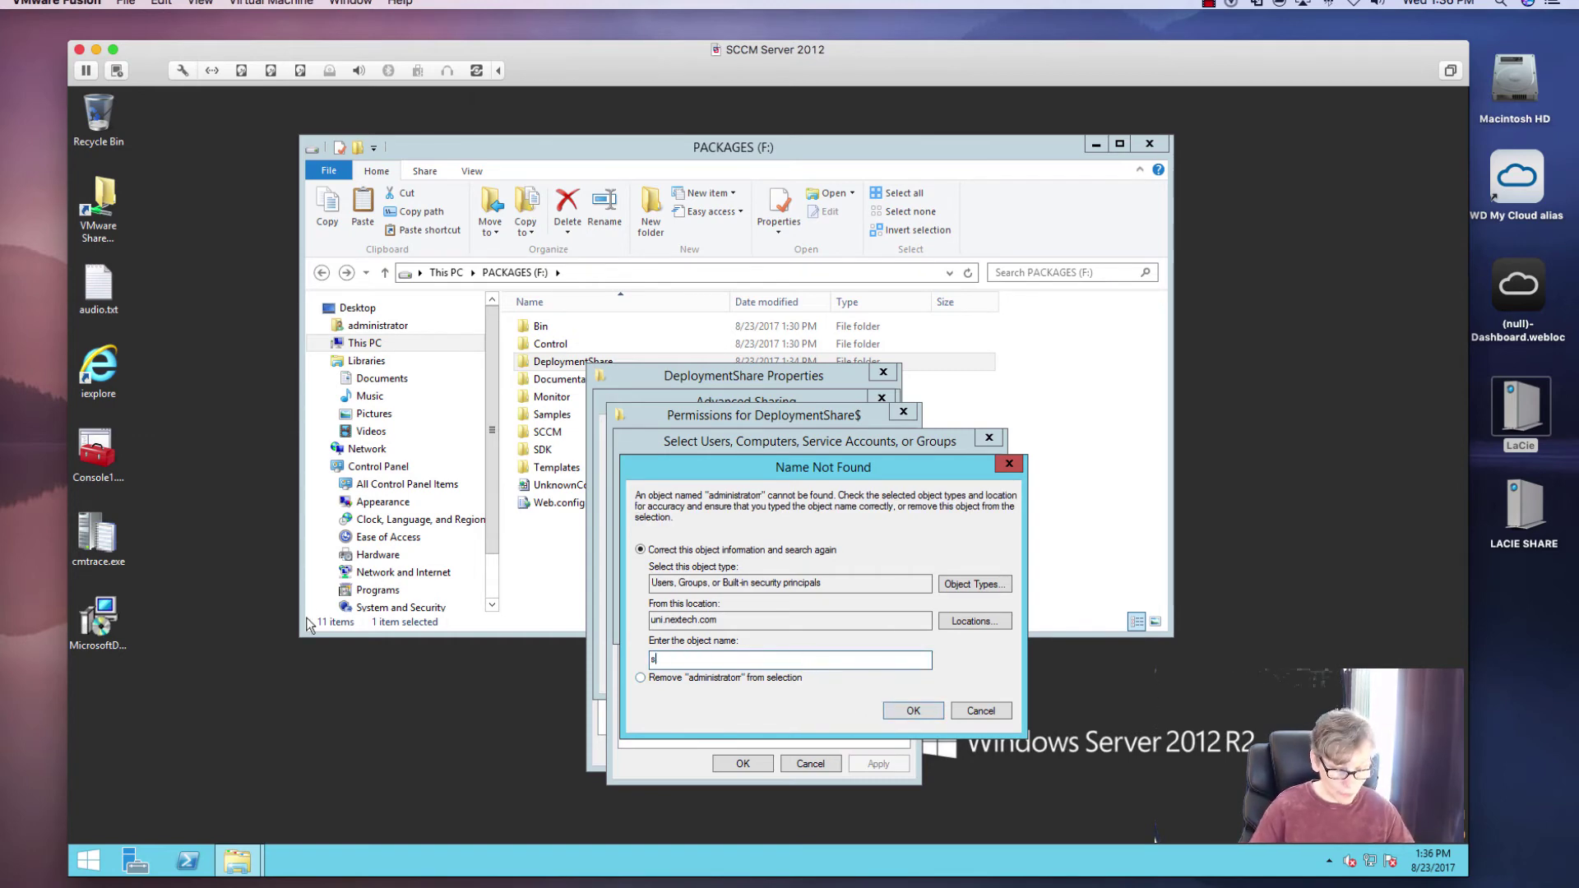
{"action": "type", "text": "ccm admin"}
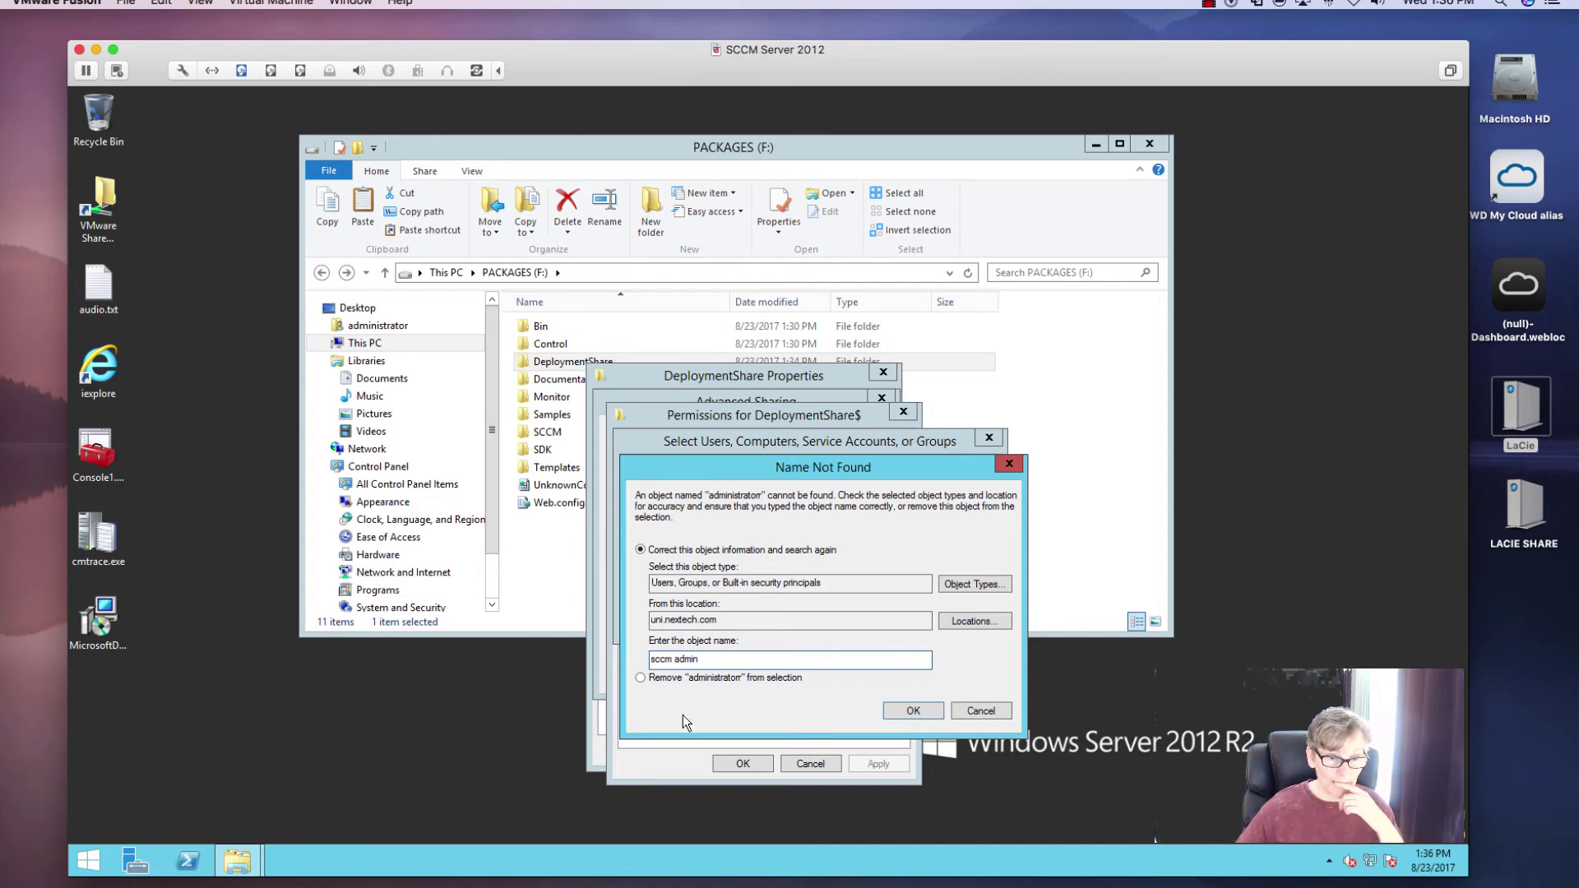
{"action": "left_click", "coordinate": [922, 715]}
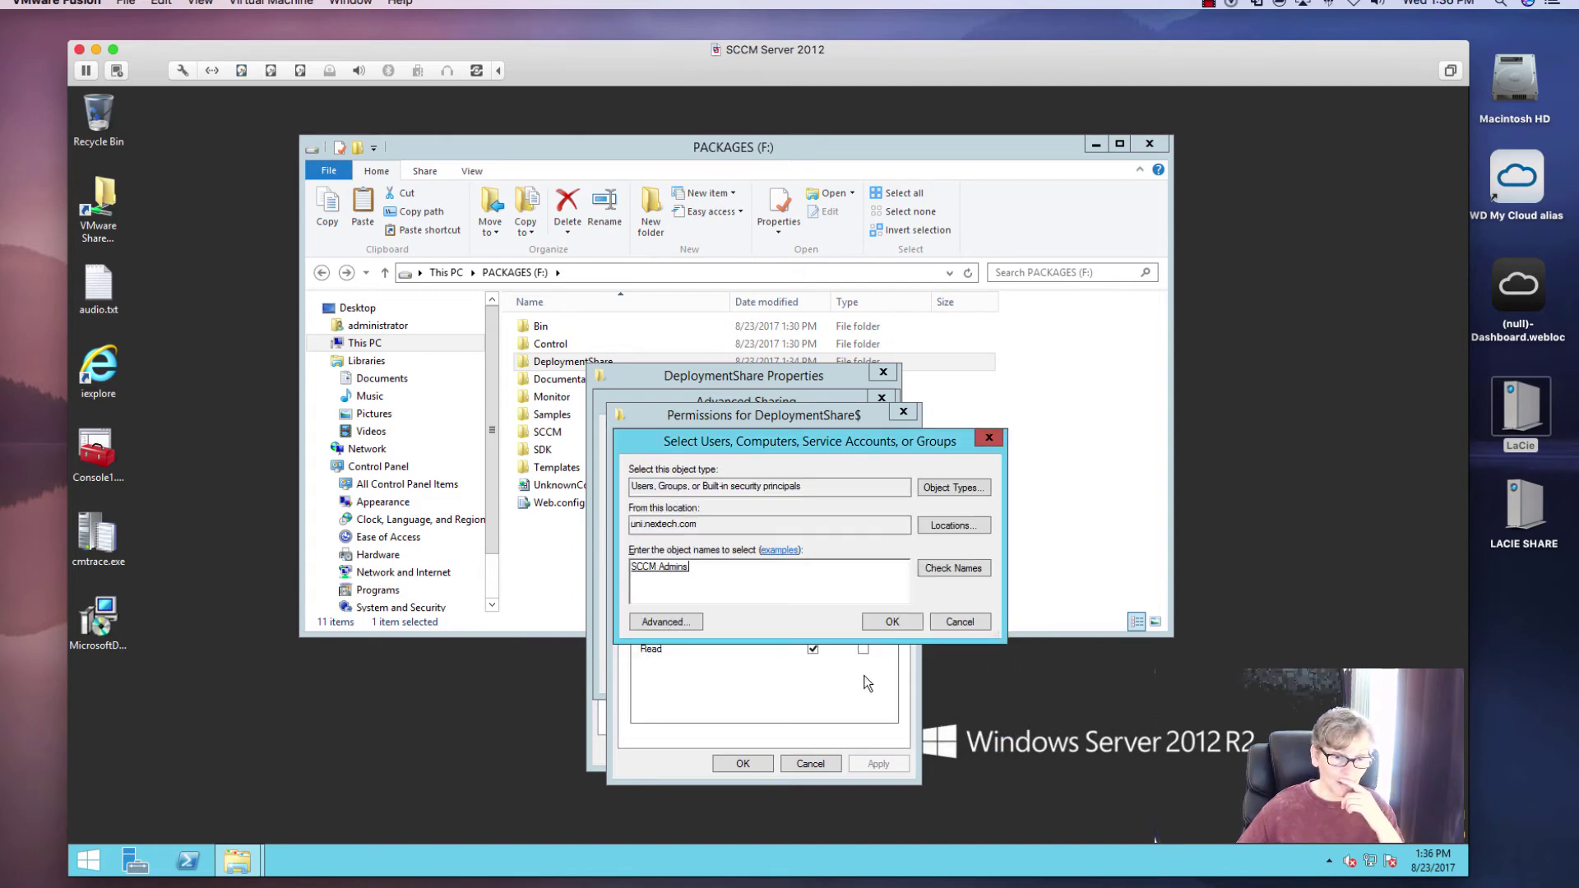
{"action": "left_click", "coordinate": [890, 622]}
- Allow SCCM Admins full control on the DeploymentShare$ share, apply it, and close the sharing settings and folder properties
{"action": "left_click", "coordinate": [723, 500]}
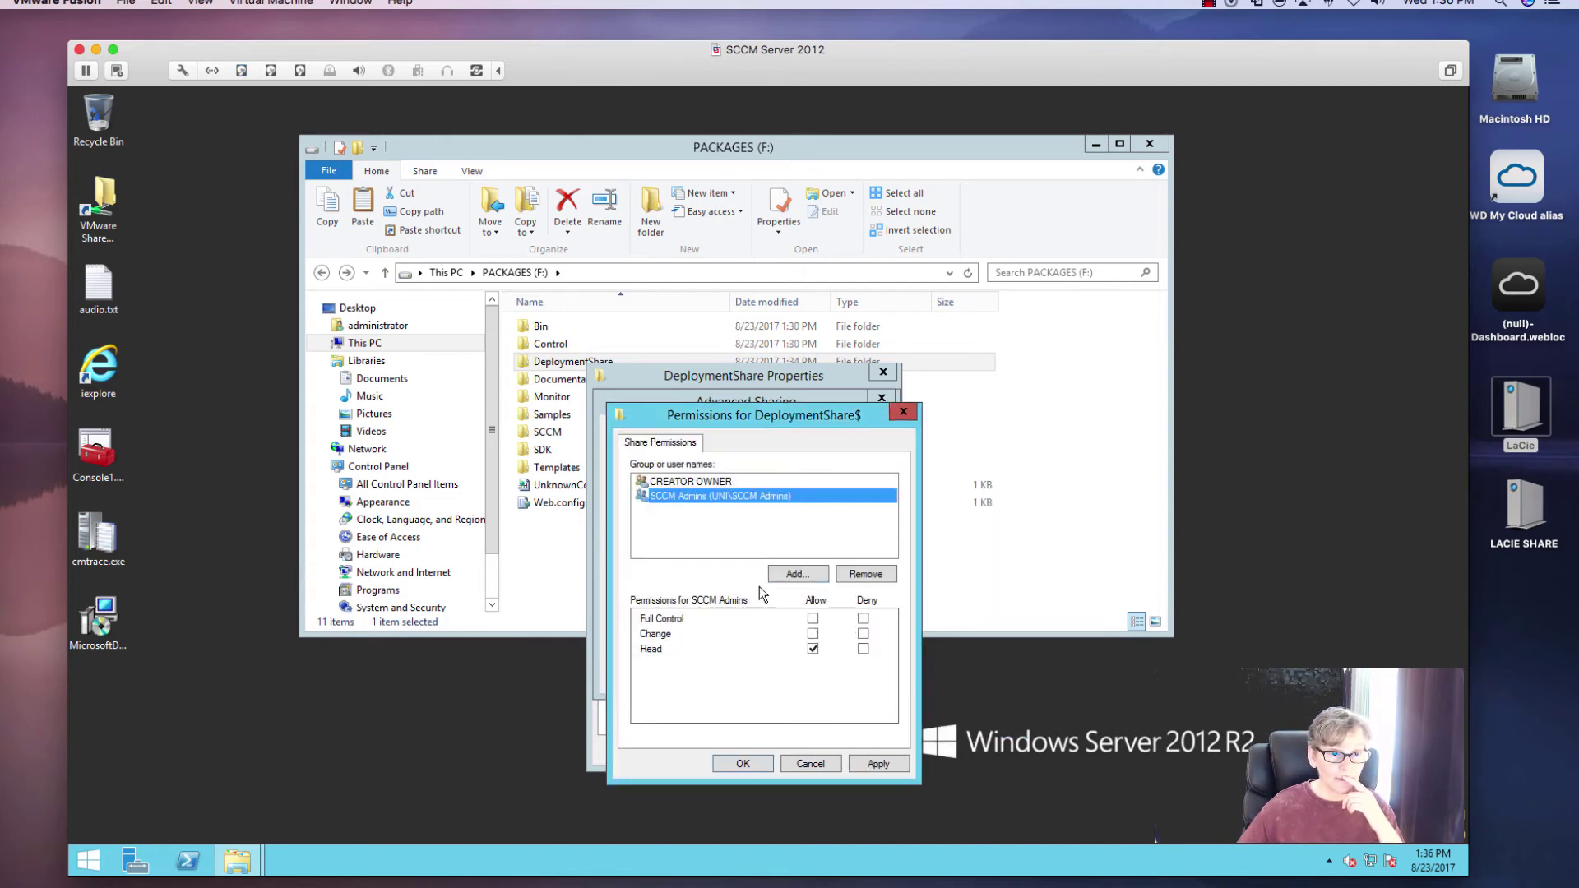
{"action": "left_click", "coordinate": [798, 625]}
{"action": "left_click", "coordinate": [815, 618]}
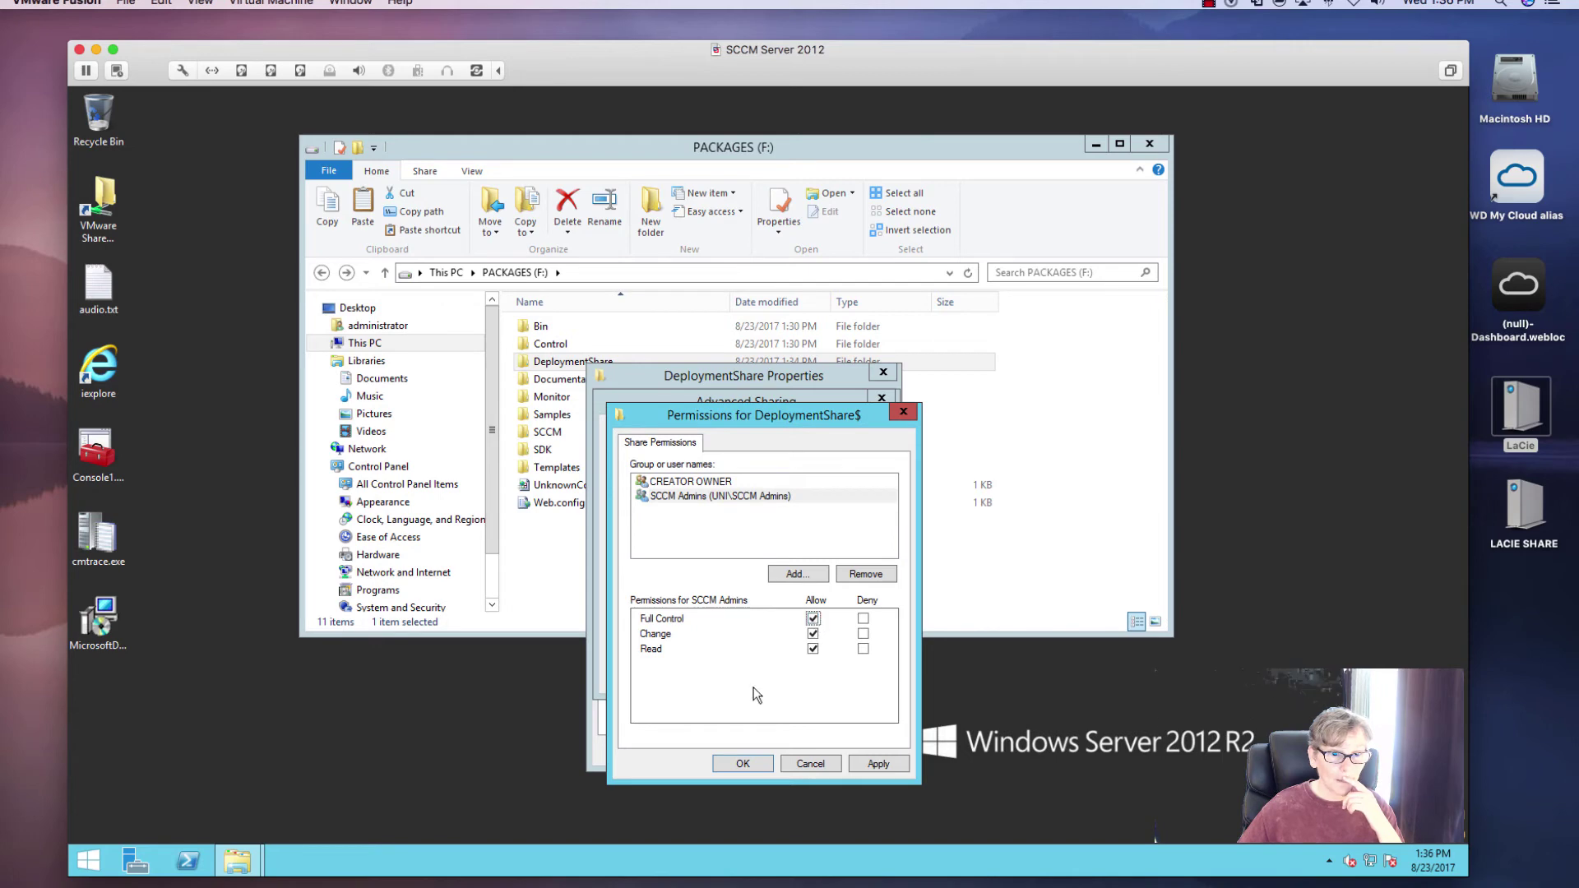
{"action": "left_click", "coordinate": [878, 764]}
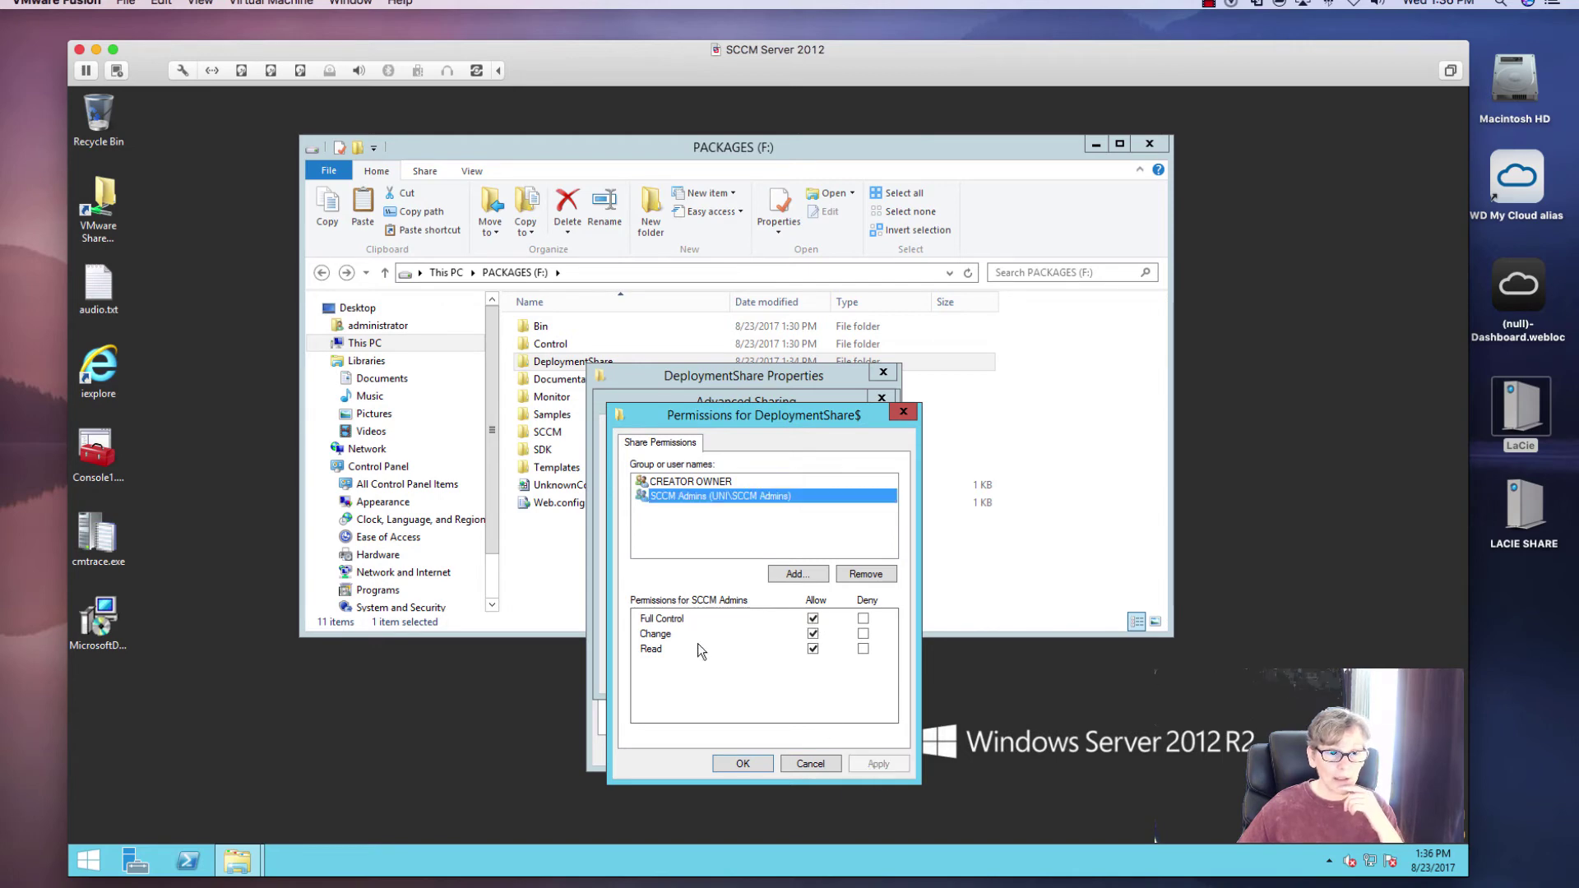
{"action": "left_click", "coordinate": [741, 762]}
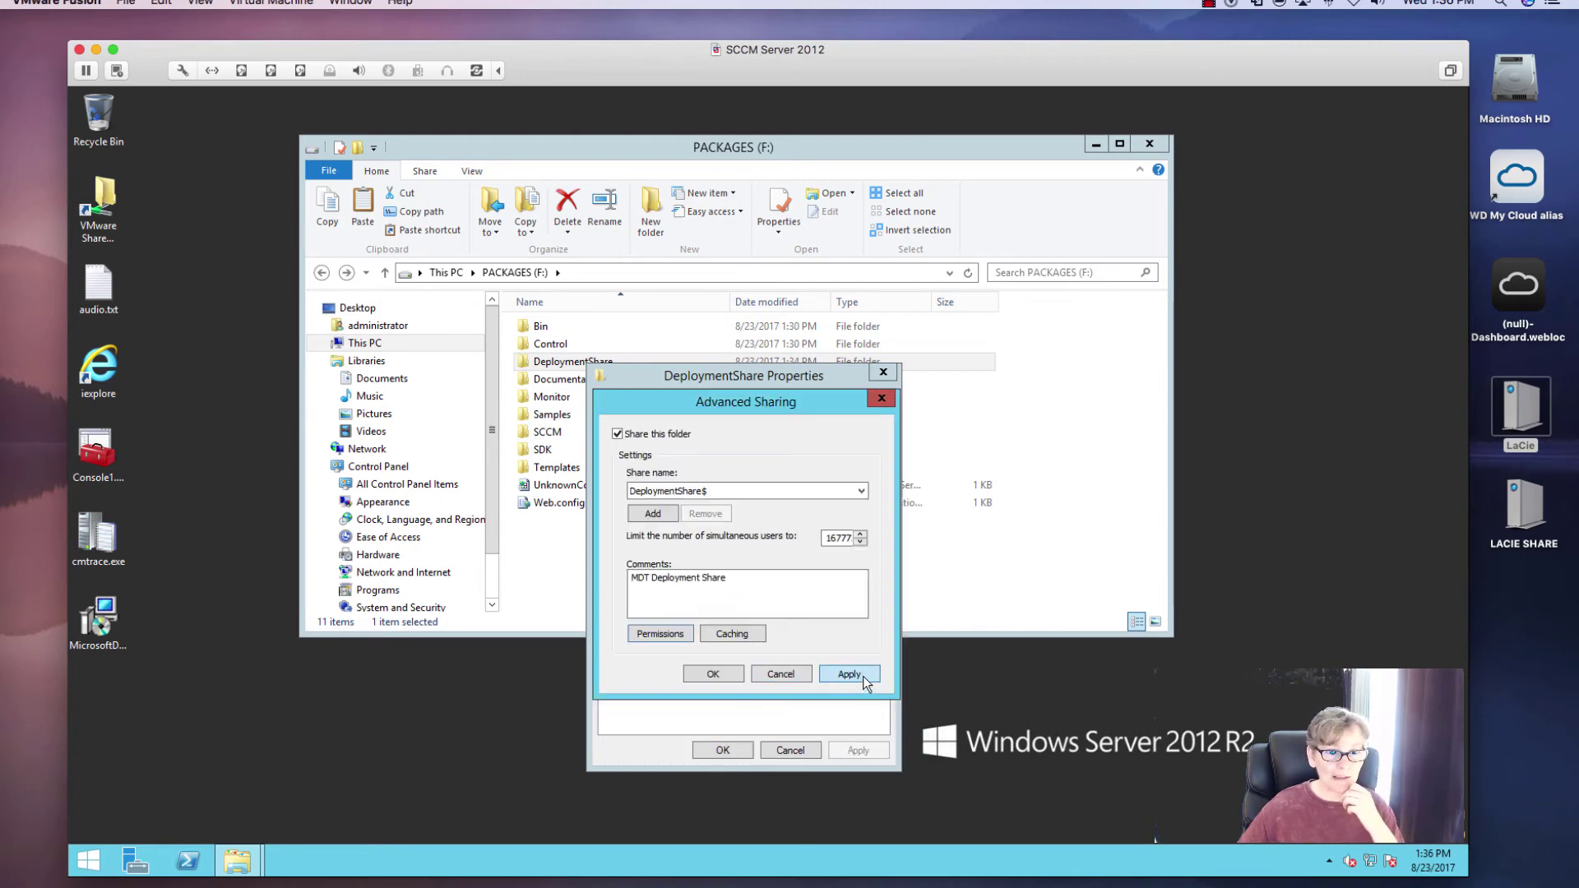
{"action": "left_click", "coordinate": [700, 674]}
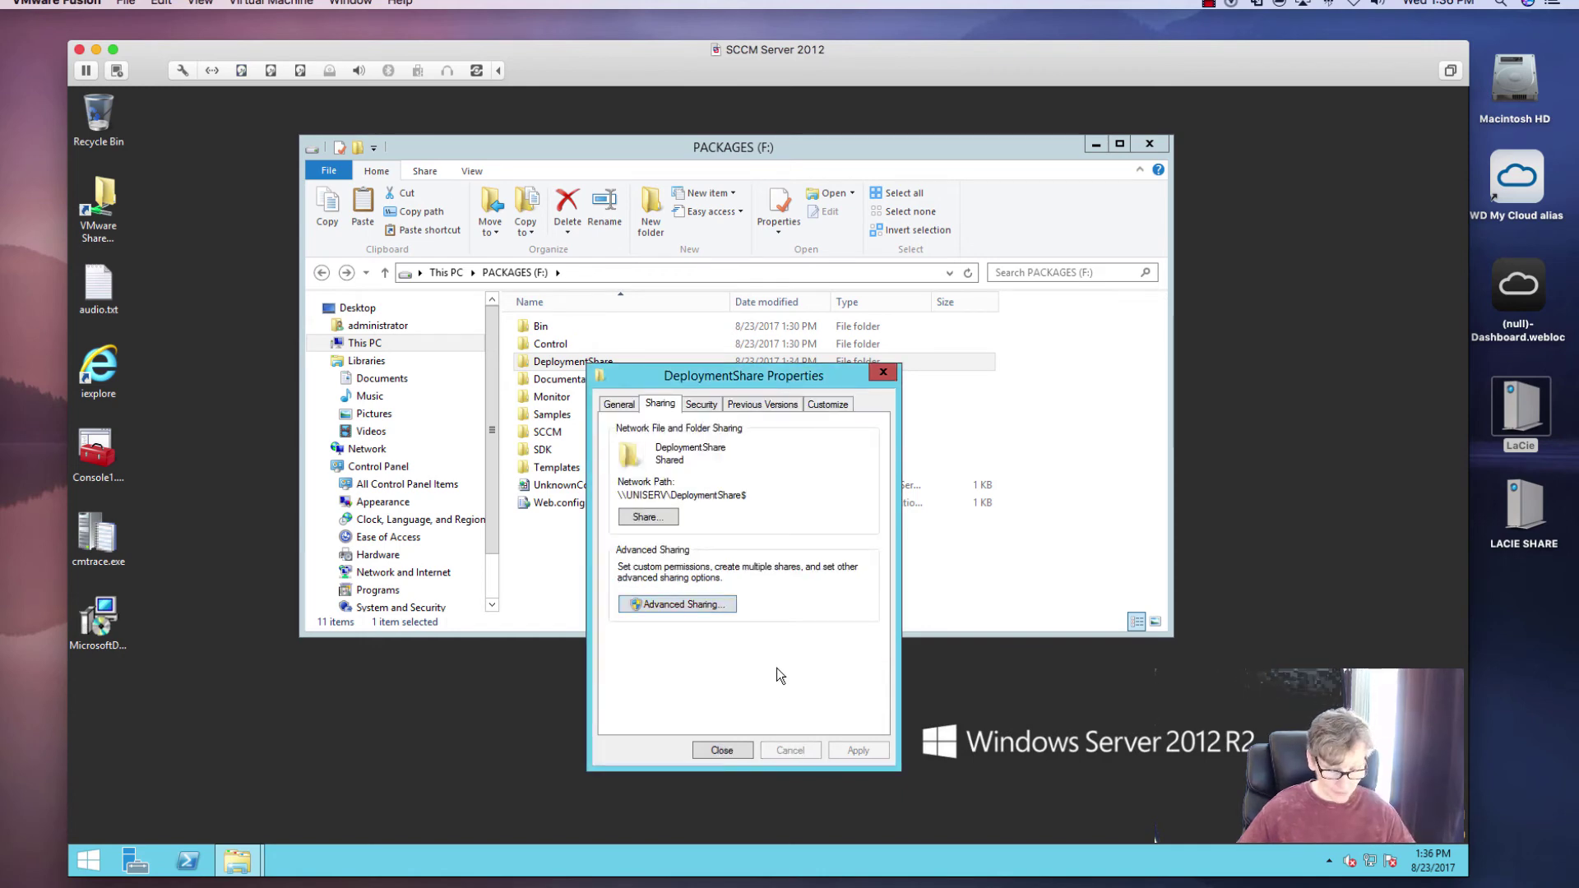
{"action": "left_click", "coordinate": [724, 750]}
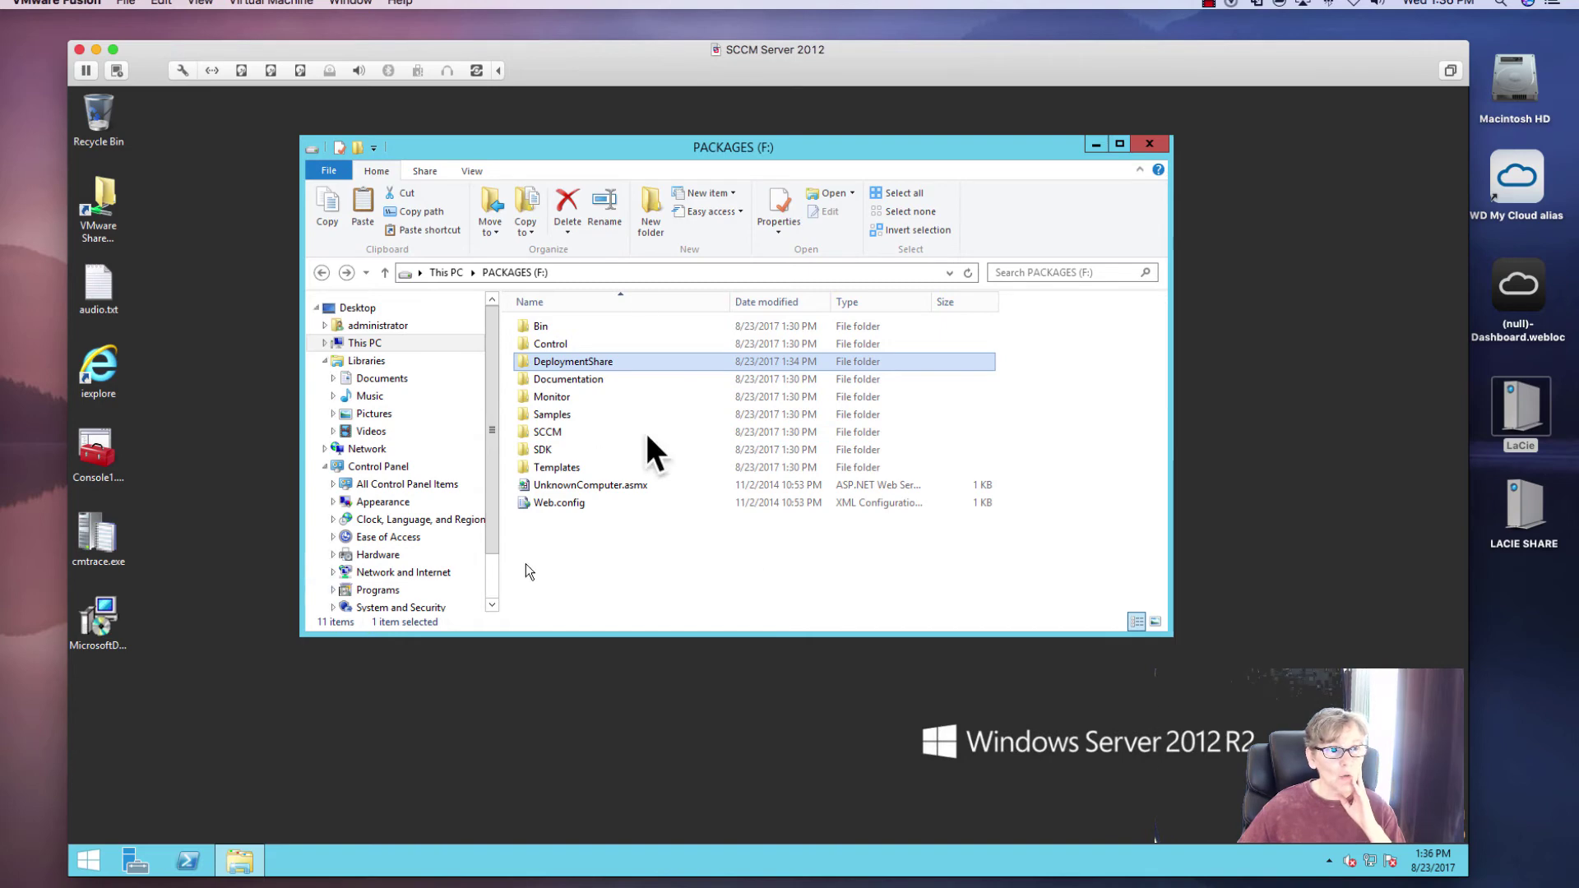
- Close the PACKAGES (F:) window and switch to the System Center Configuration Manager console
{"action": "left_click", "coordinate": [1149, 145]}
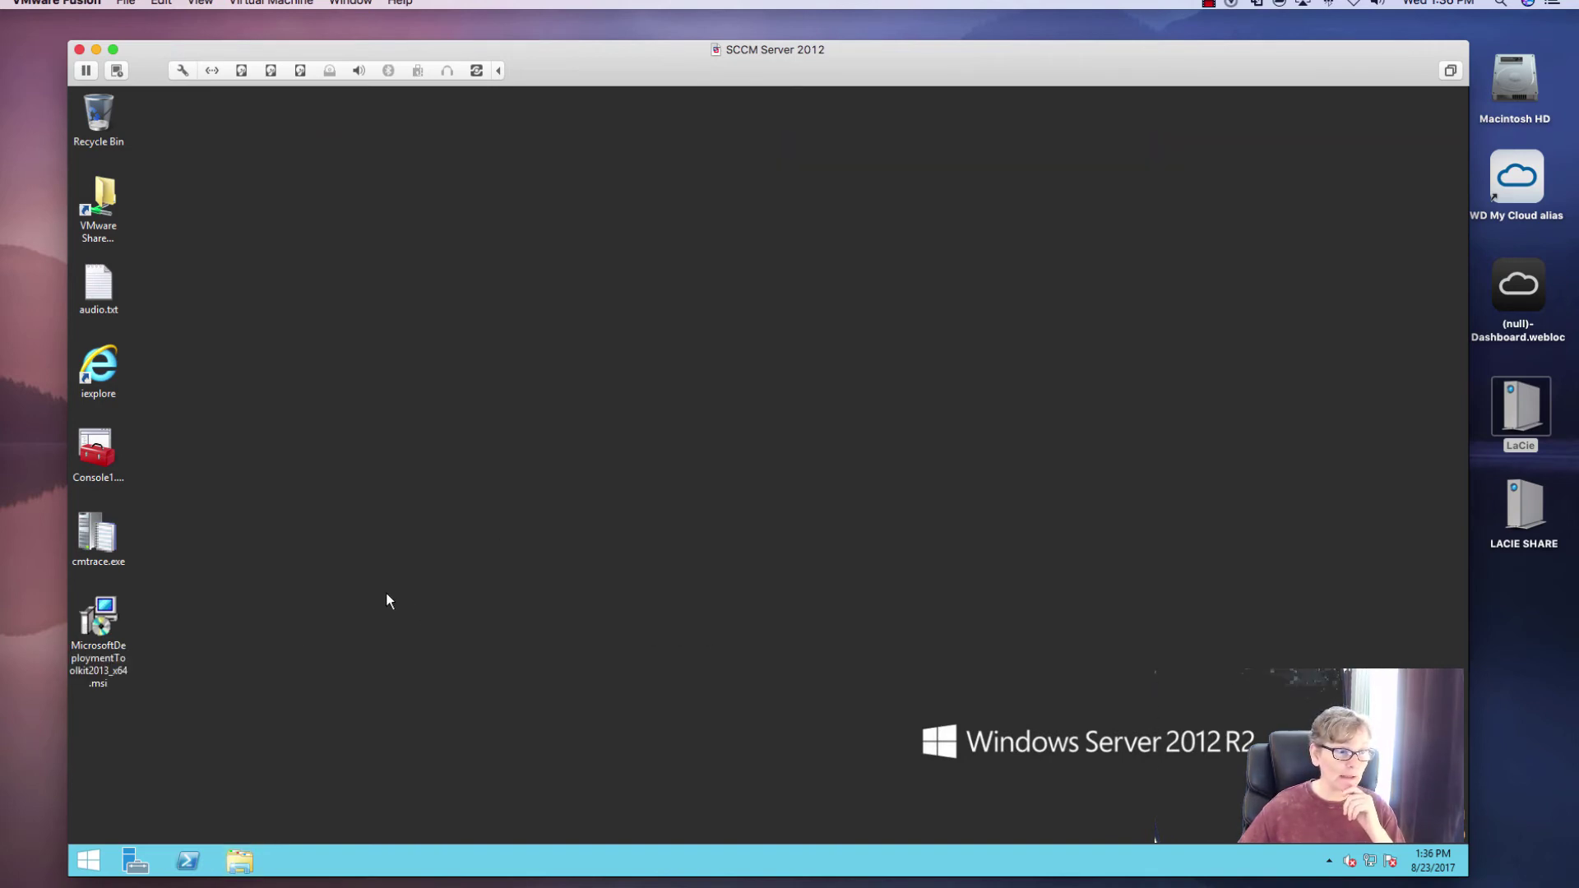
{"action": "left_click", "coordinate": [88, 862]}
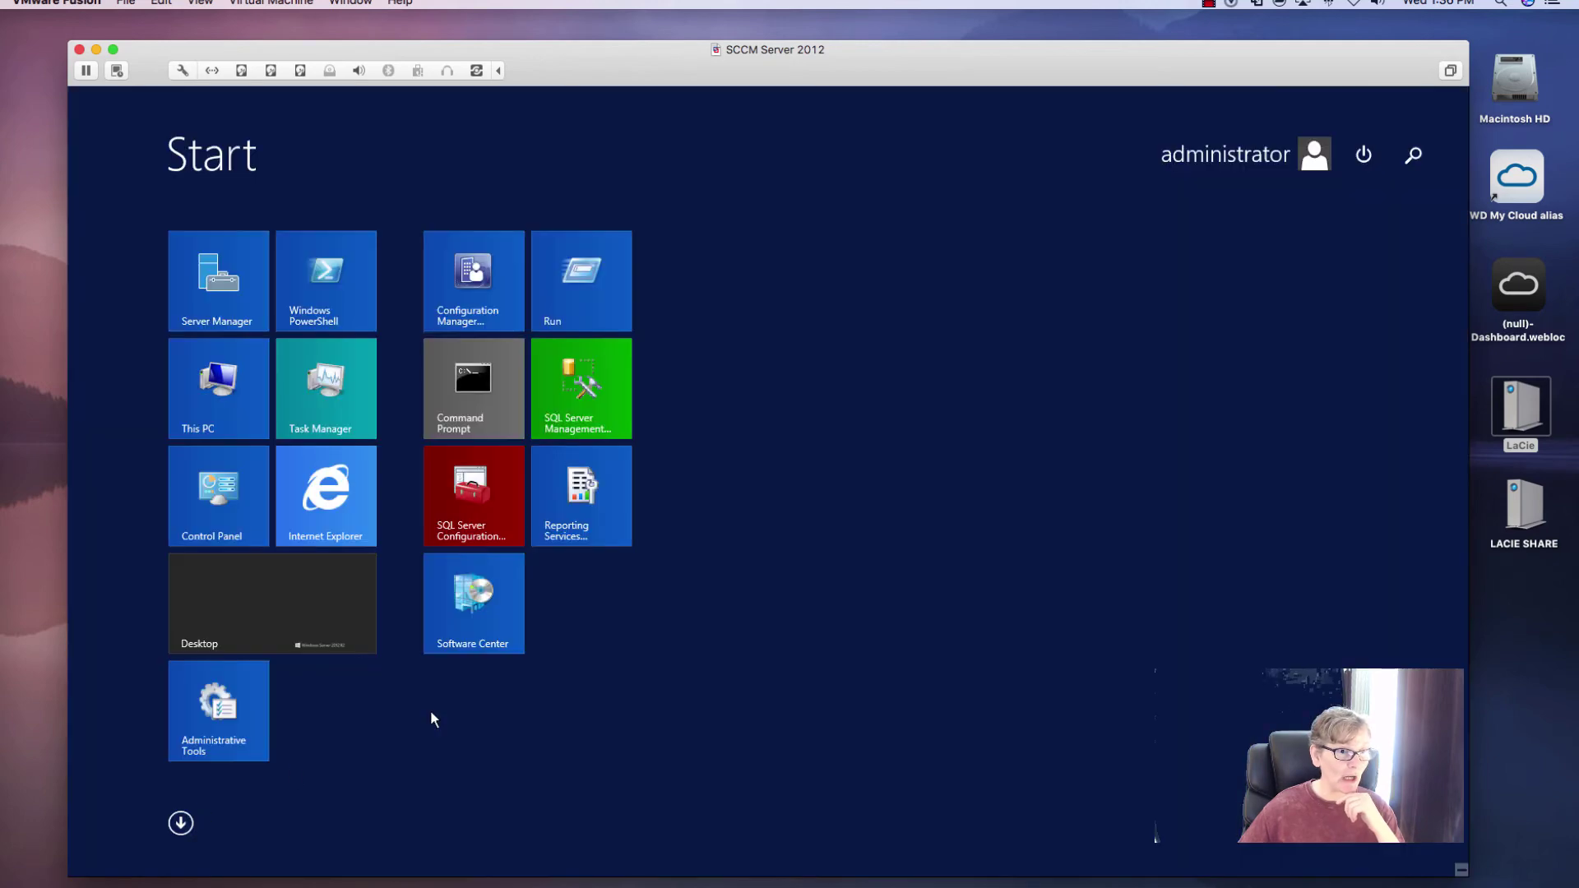
{"action": "left_click", "coordinate": [476, 288]}
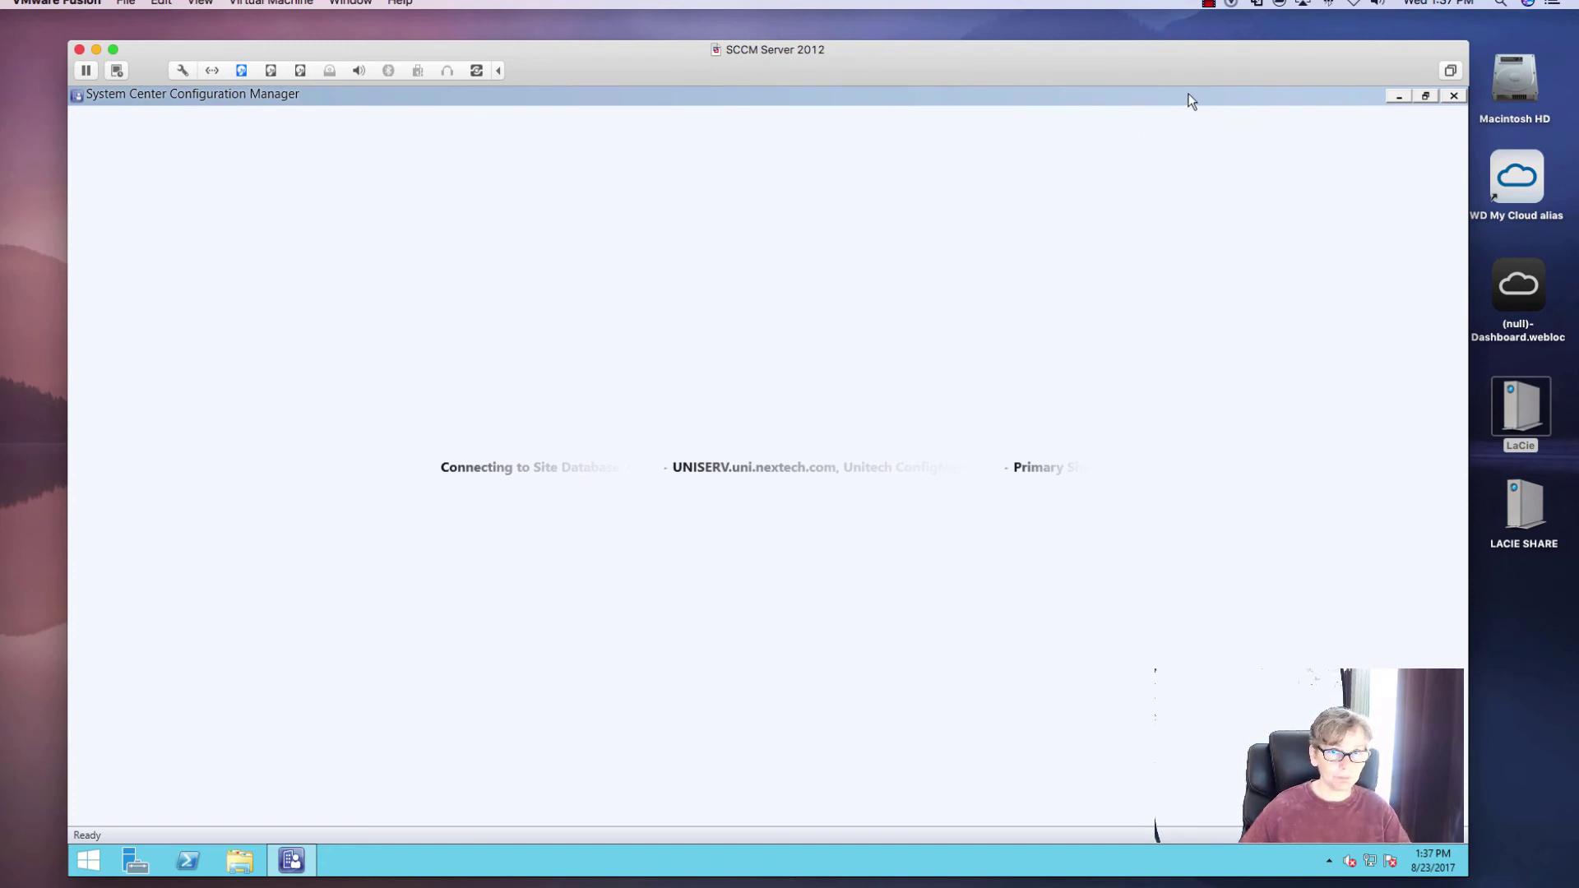
{"action": "left_click", "coordinate": [1209, 4]}
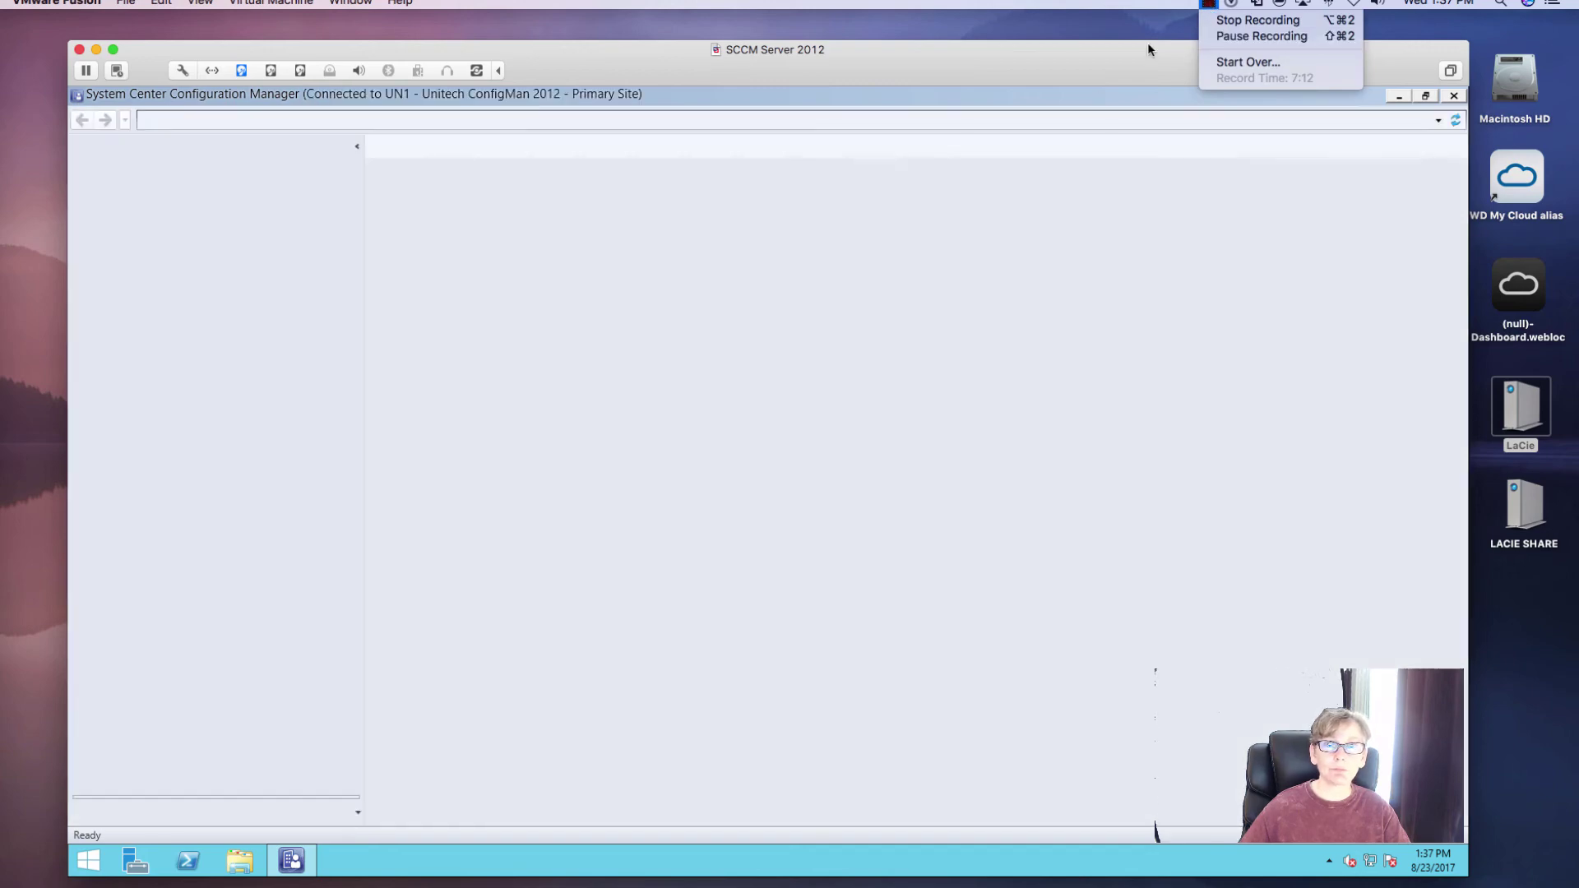
- Examine the commands available for Boot Images and Task Sequences under Operating Systems in the Software Library
{"action": "left_click", "coordinate": [1083, 126]}
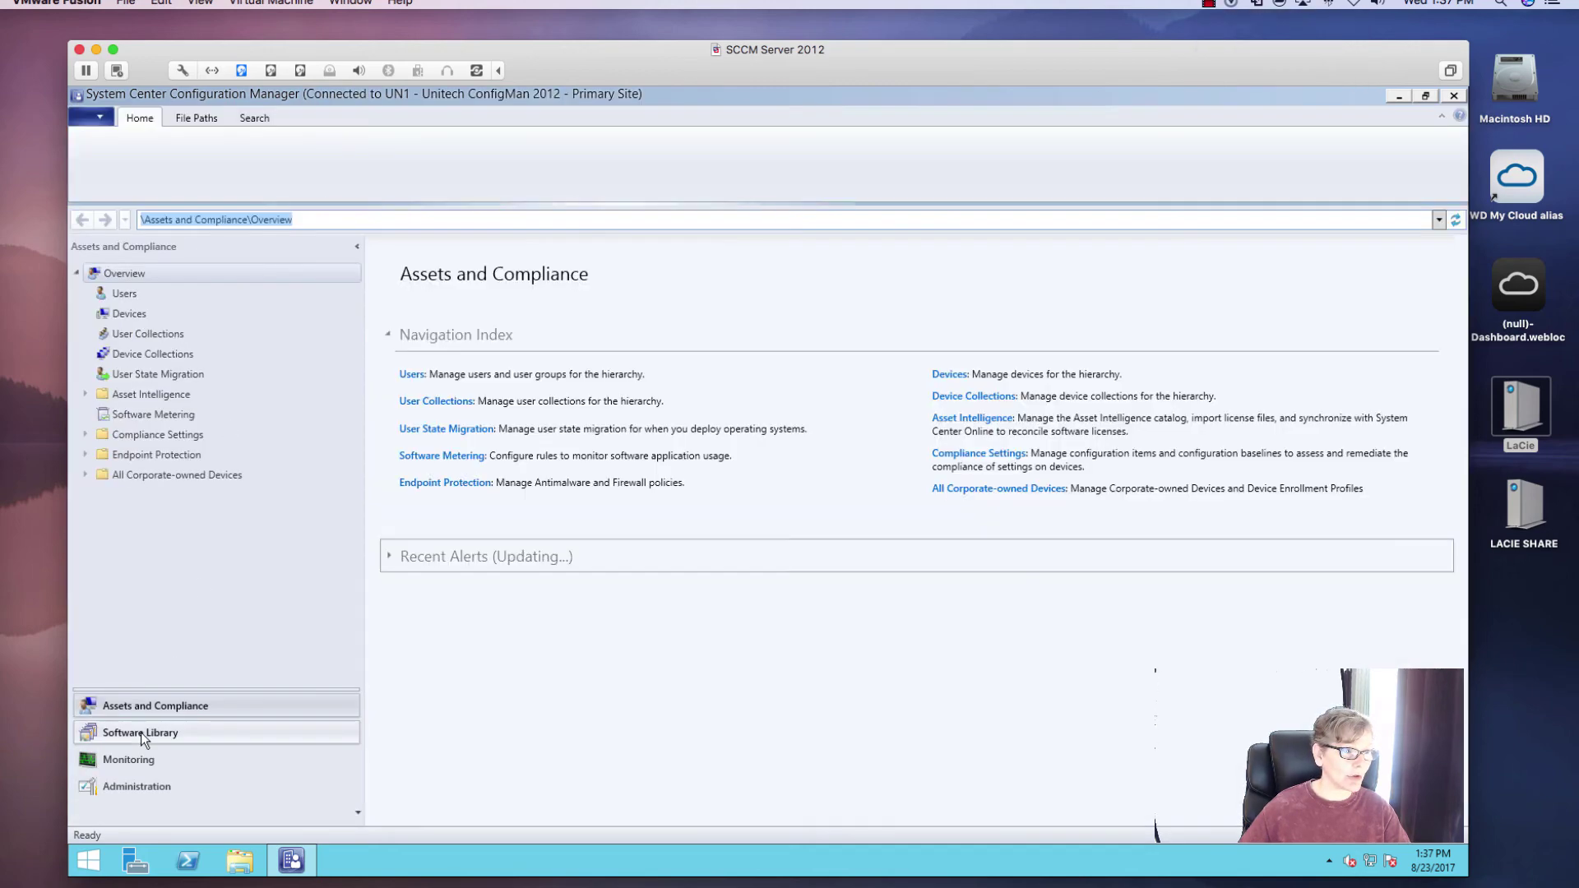
{"action": "left_click", "coordinate": [141, 732]}
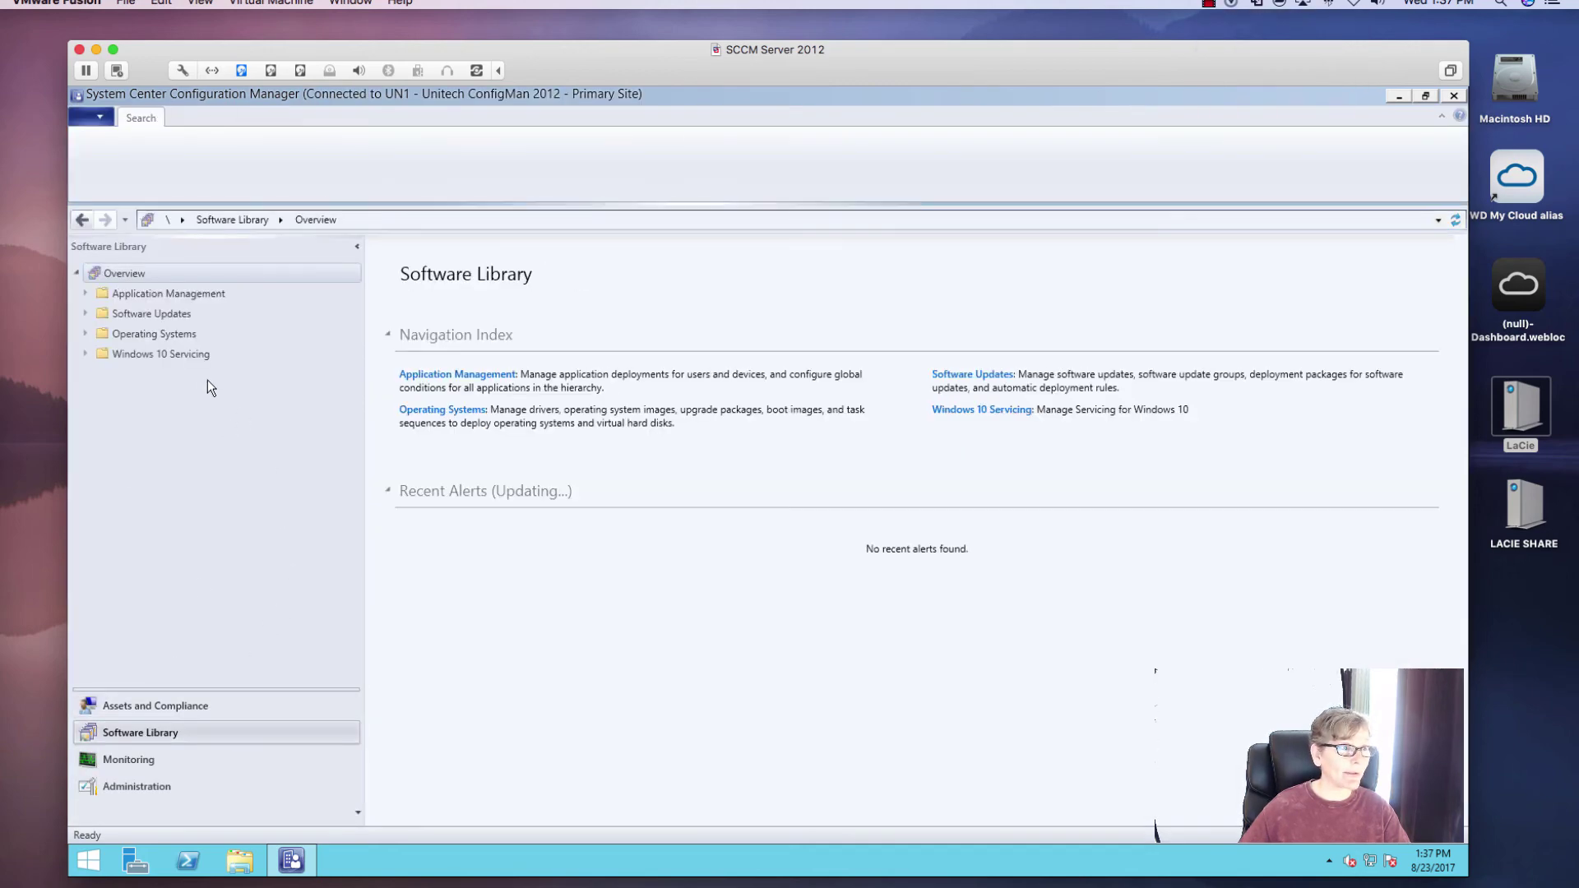
{"action": "left_click", "coordinate": [85, 332]}
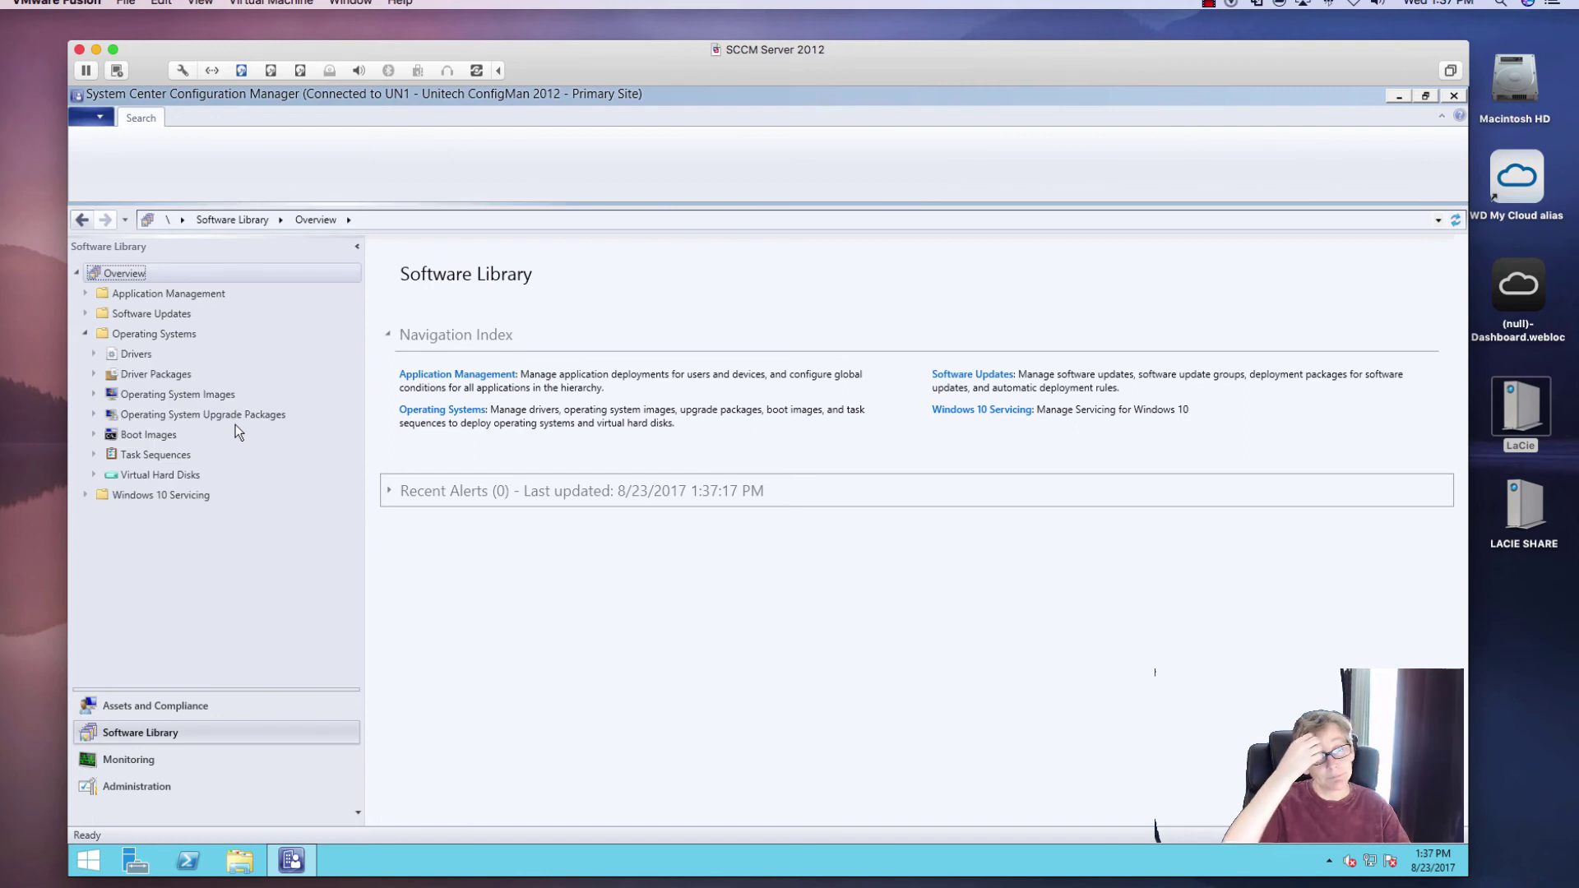
{"action": "left_click", "coordinate": [148, 436]}
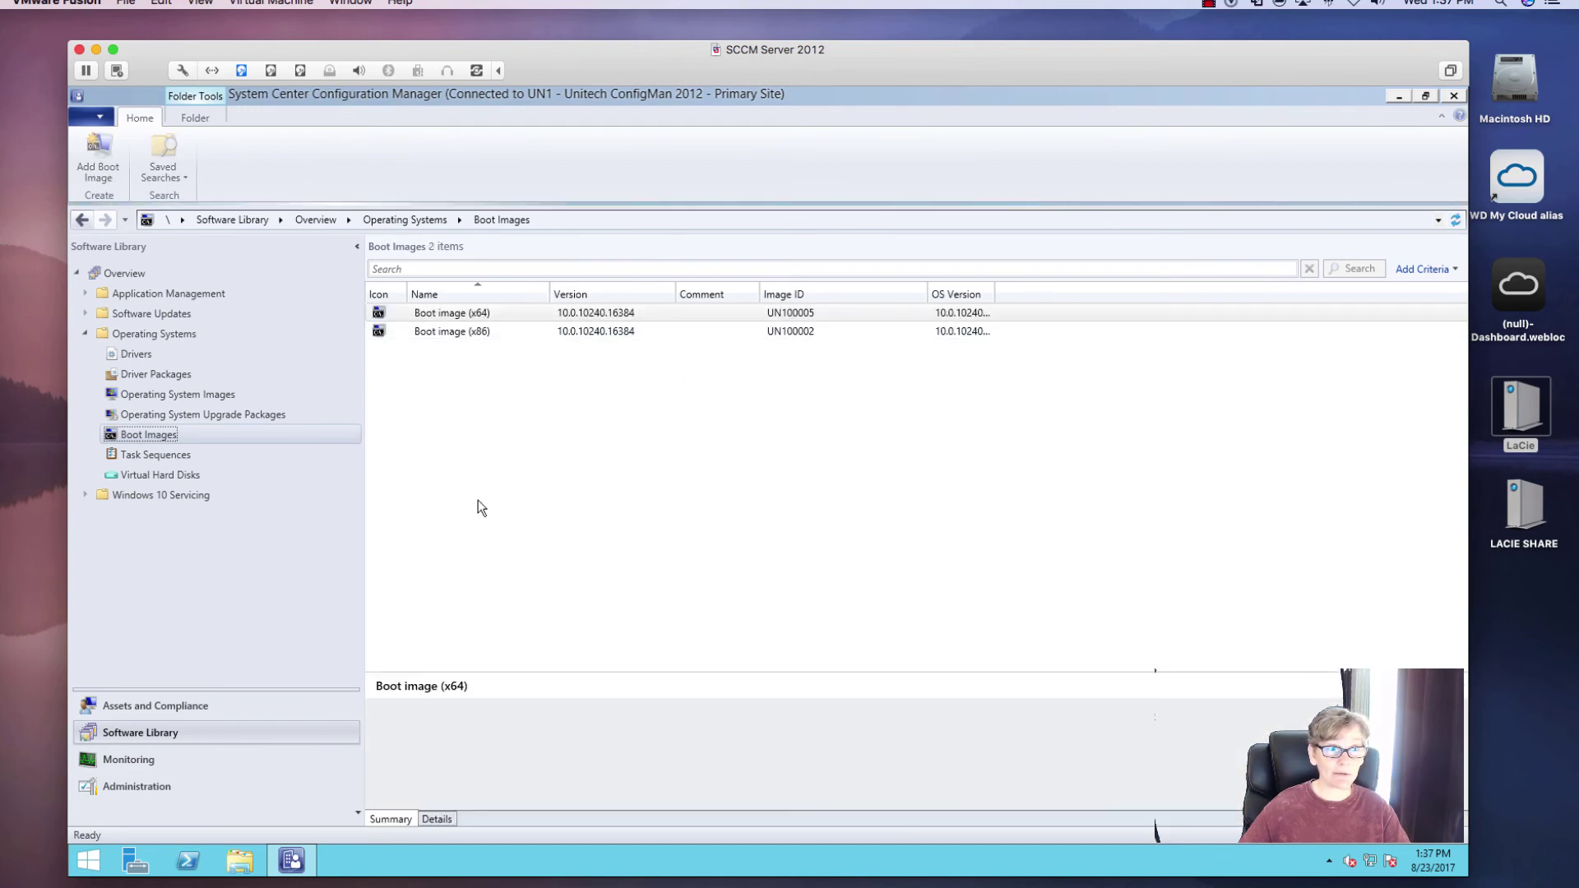
{"action": "left_click", "coordinate": [155, 455]}
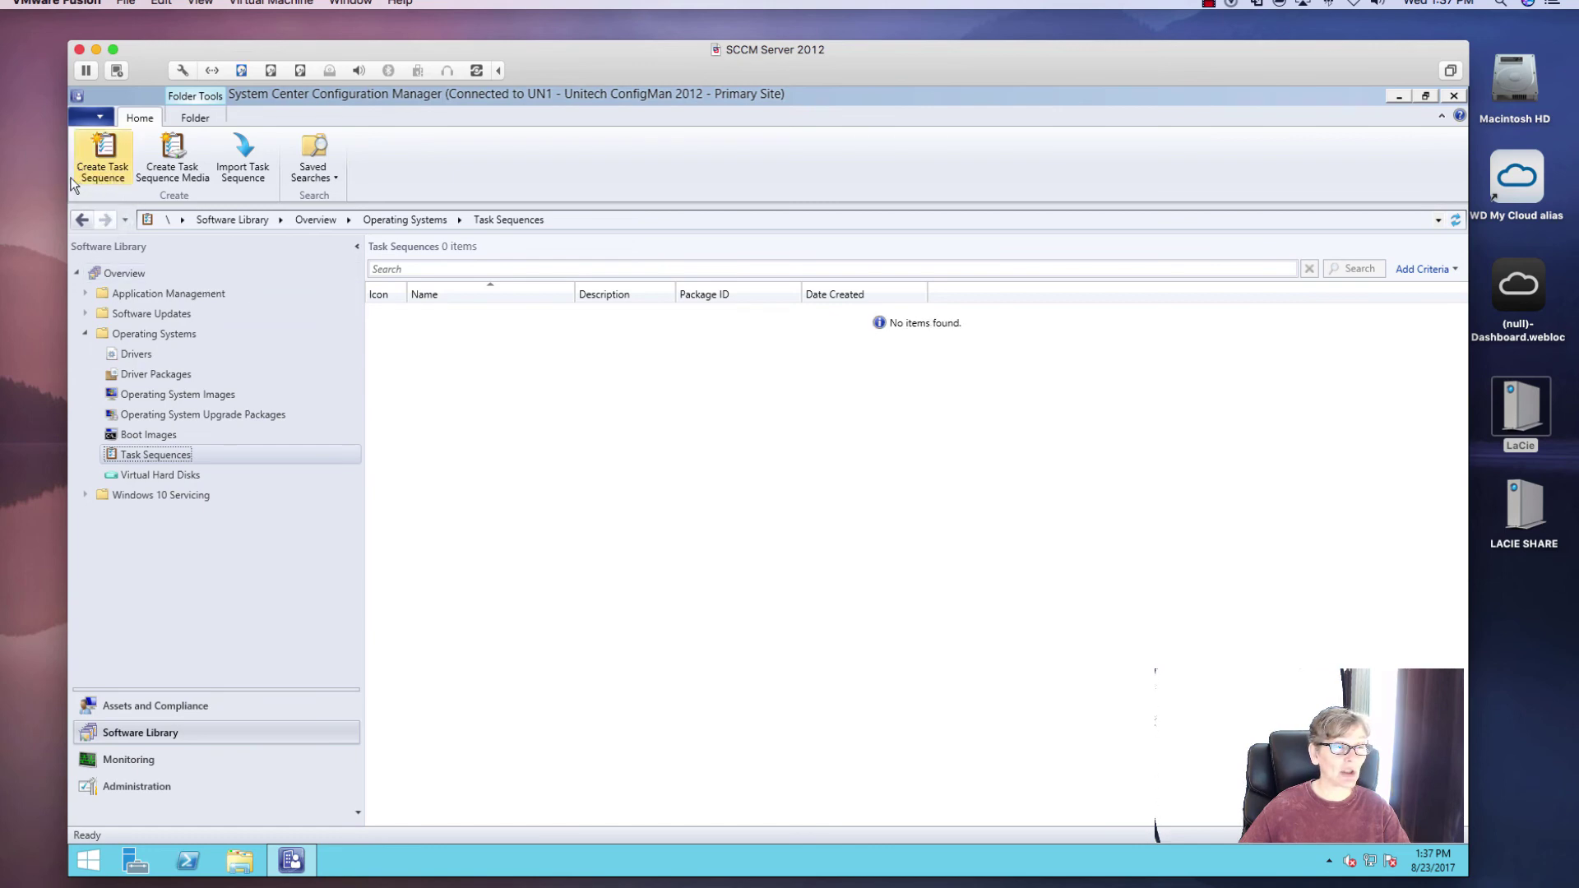
{"action": "left_click", "coordinate": [135, 436]}
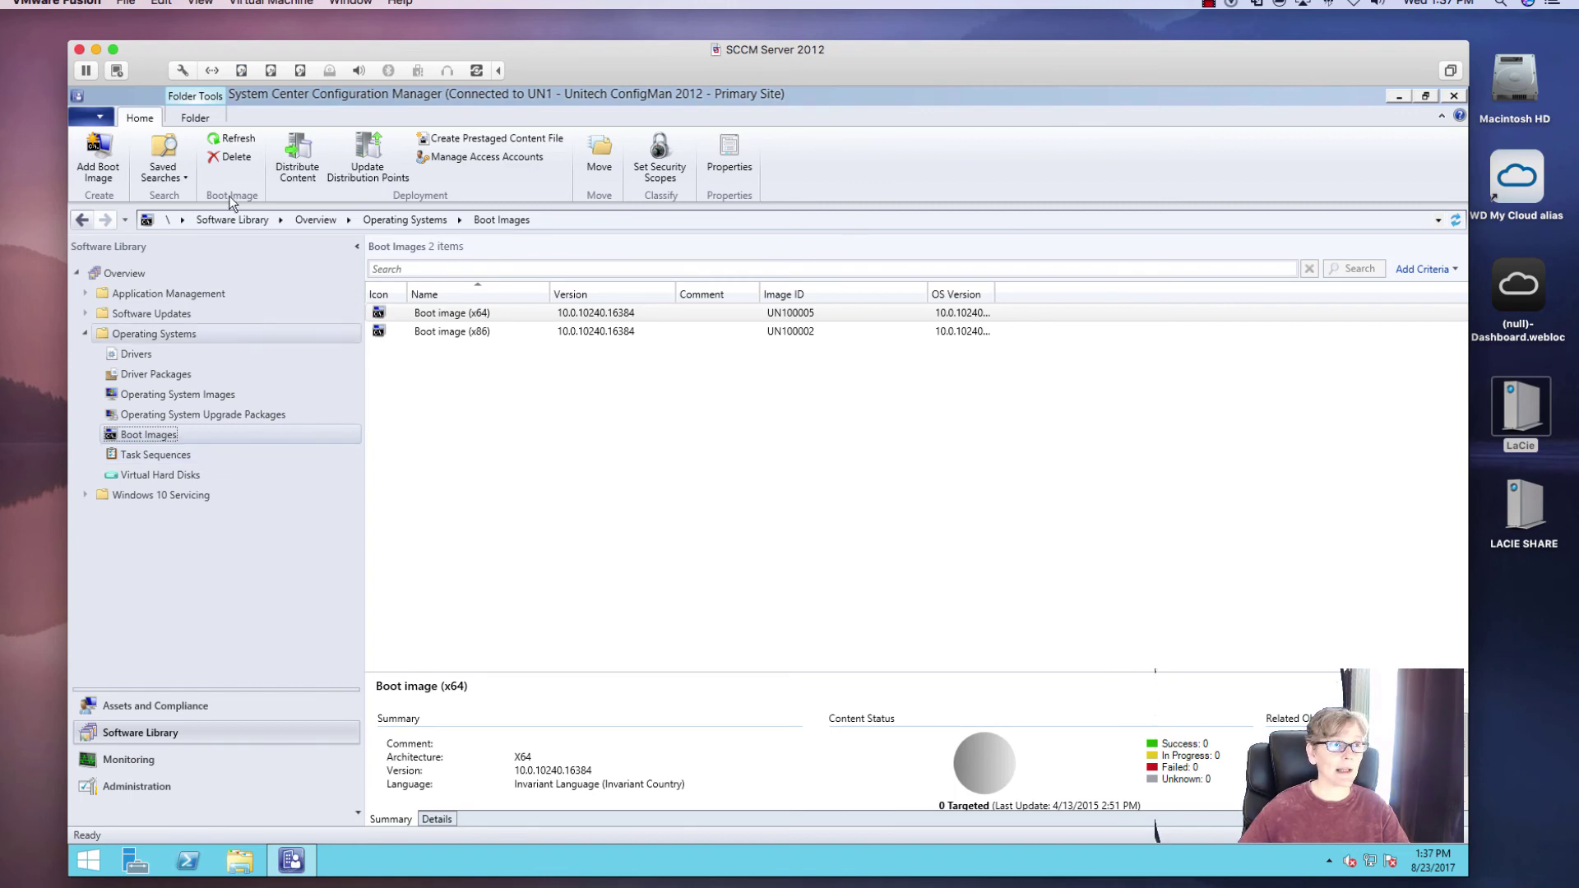
- Exit the console and run Configure ConfigMgr Integration to install the MDT extensions for site server UNISERV.uni.nextech.com, site code UN1
{"action": "left_click", "coordinate": [98, 123]}
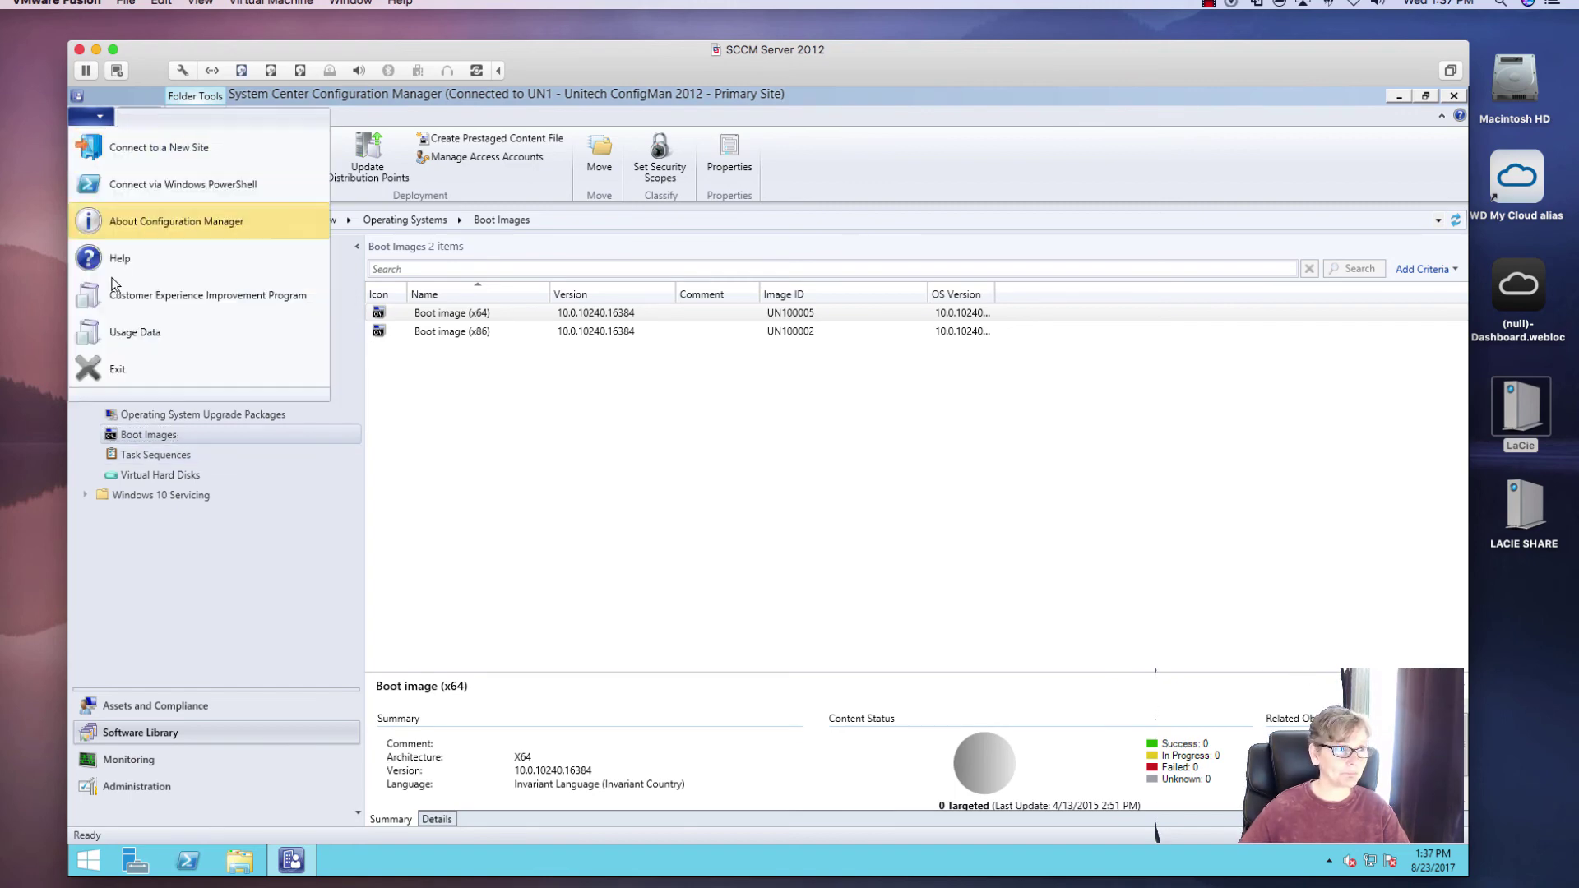
{"action": "left_click", "coordinate": [94, 364]}
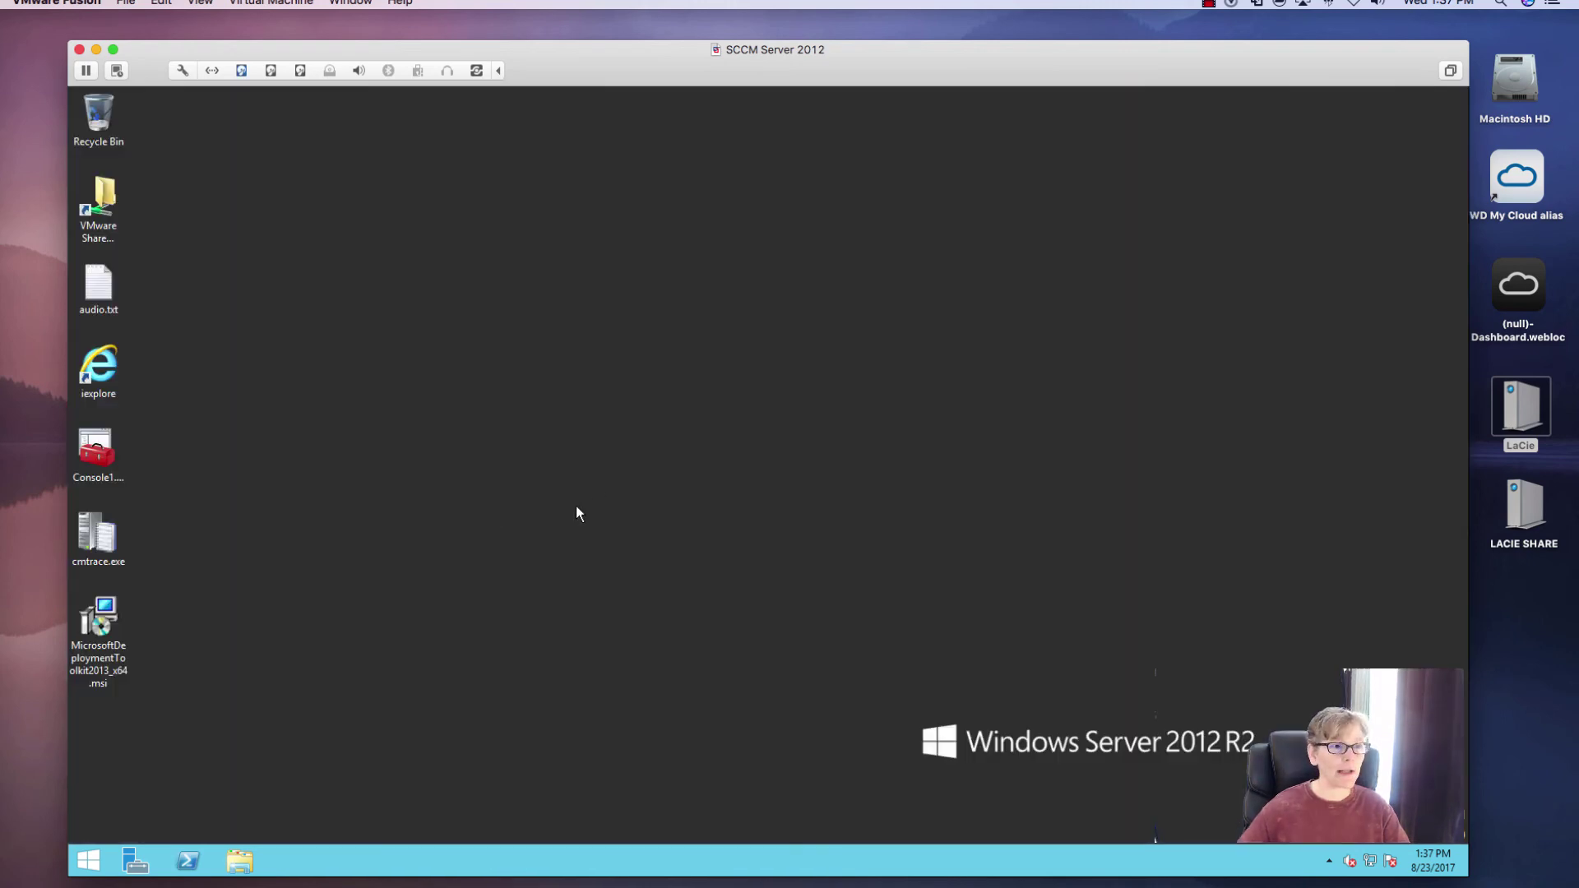
{"action": "left_click", "coordinate": [88, 862]}
{"action": "left_click", "coordinate": [181, 824]}
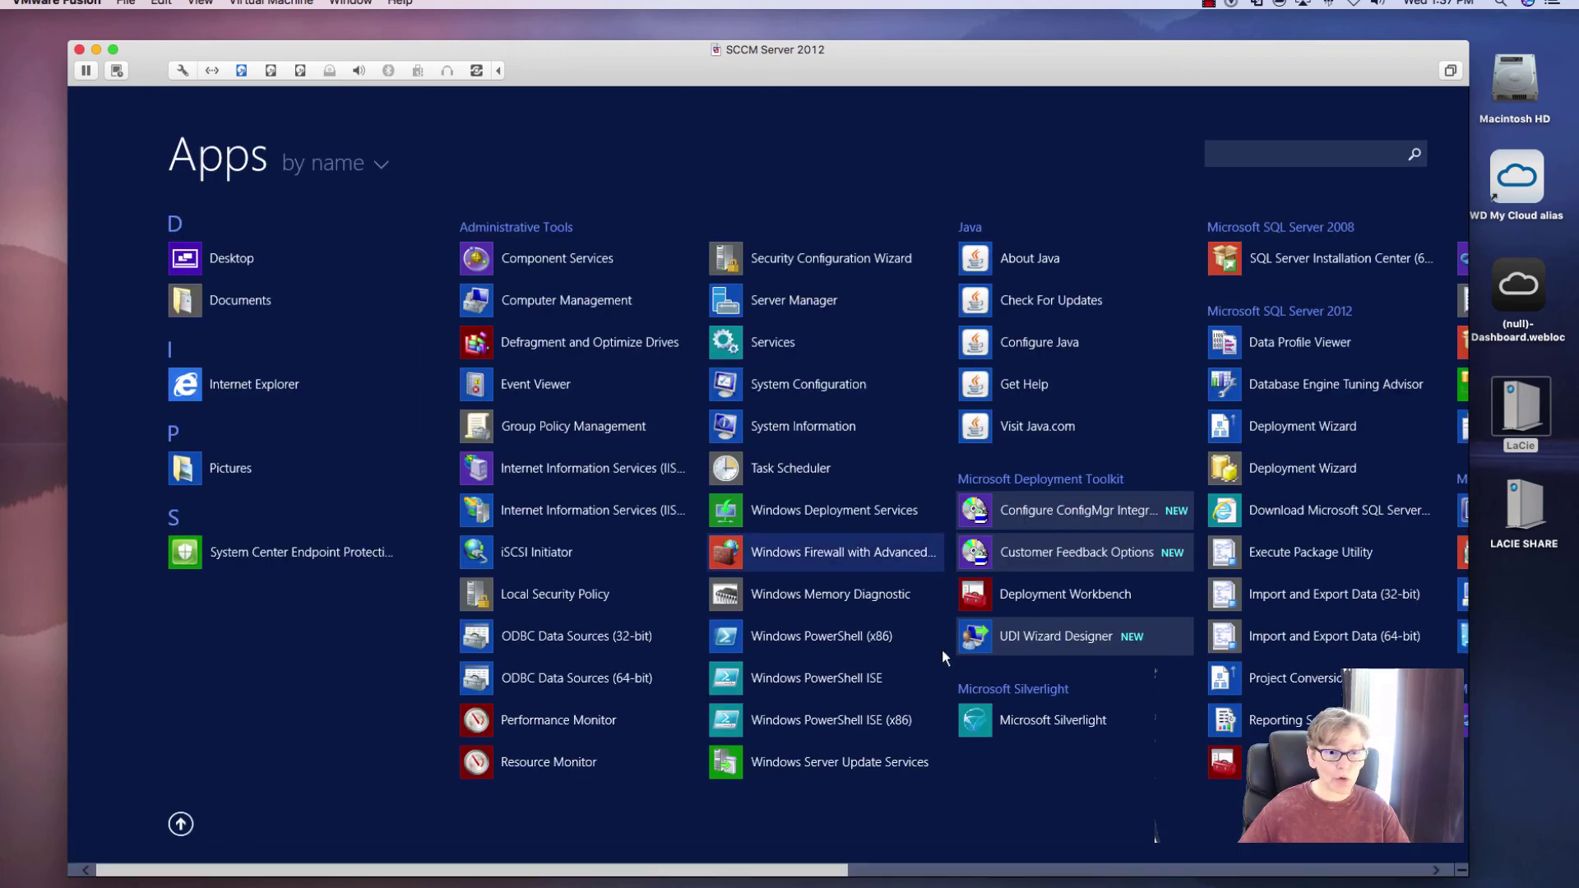
{"action": "left_click", "coordinate": [1034, 511]}
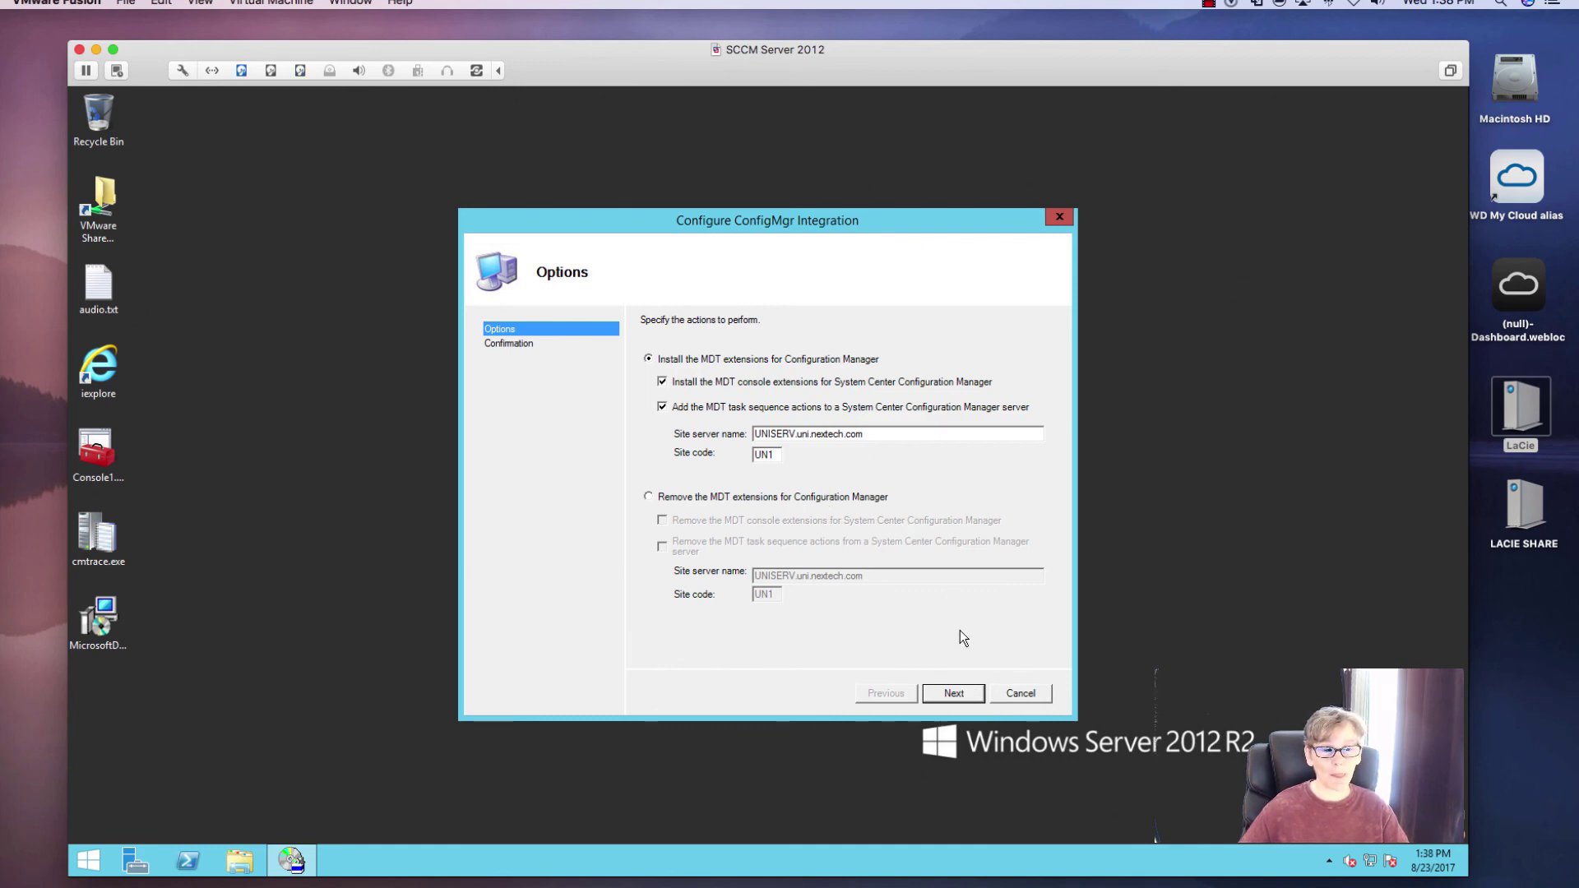
{"action": "key", "text": "Return"}
{"action": "left_click", "coordinate": [953, 694]}
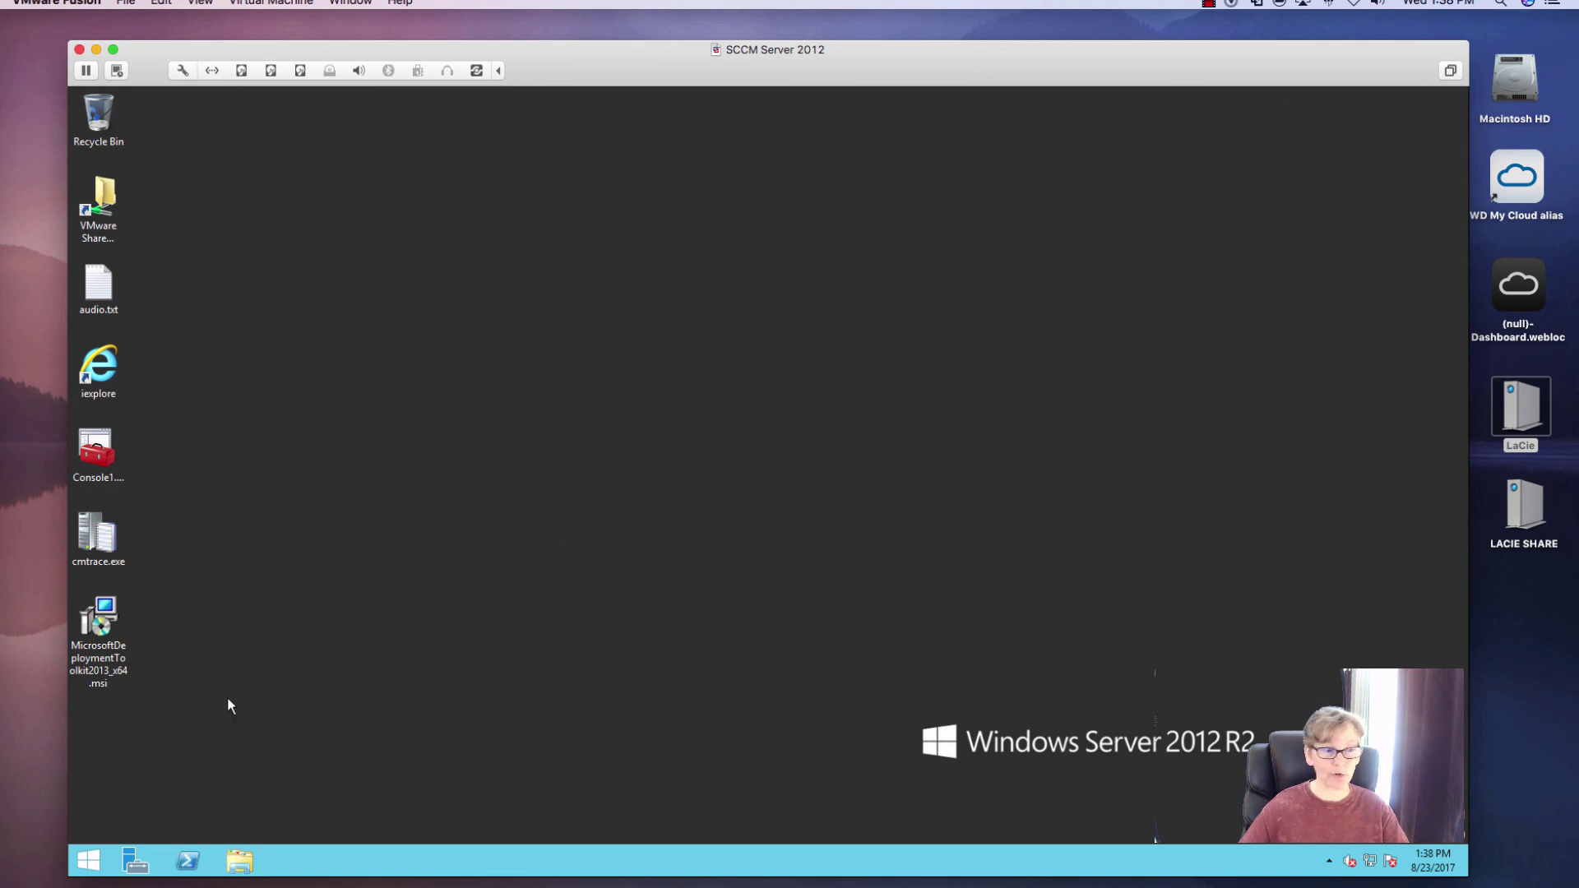
- Reopen the Configuration Manager console and check Boot Images and Task Sequences under Operating Systems for the MDT creation commands
{"action": "left_click", "coordinate": [76, 857]}
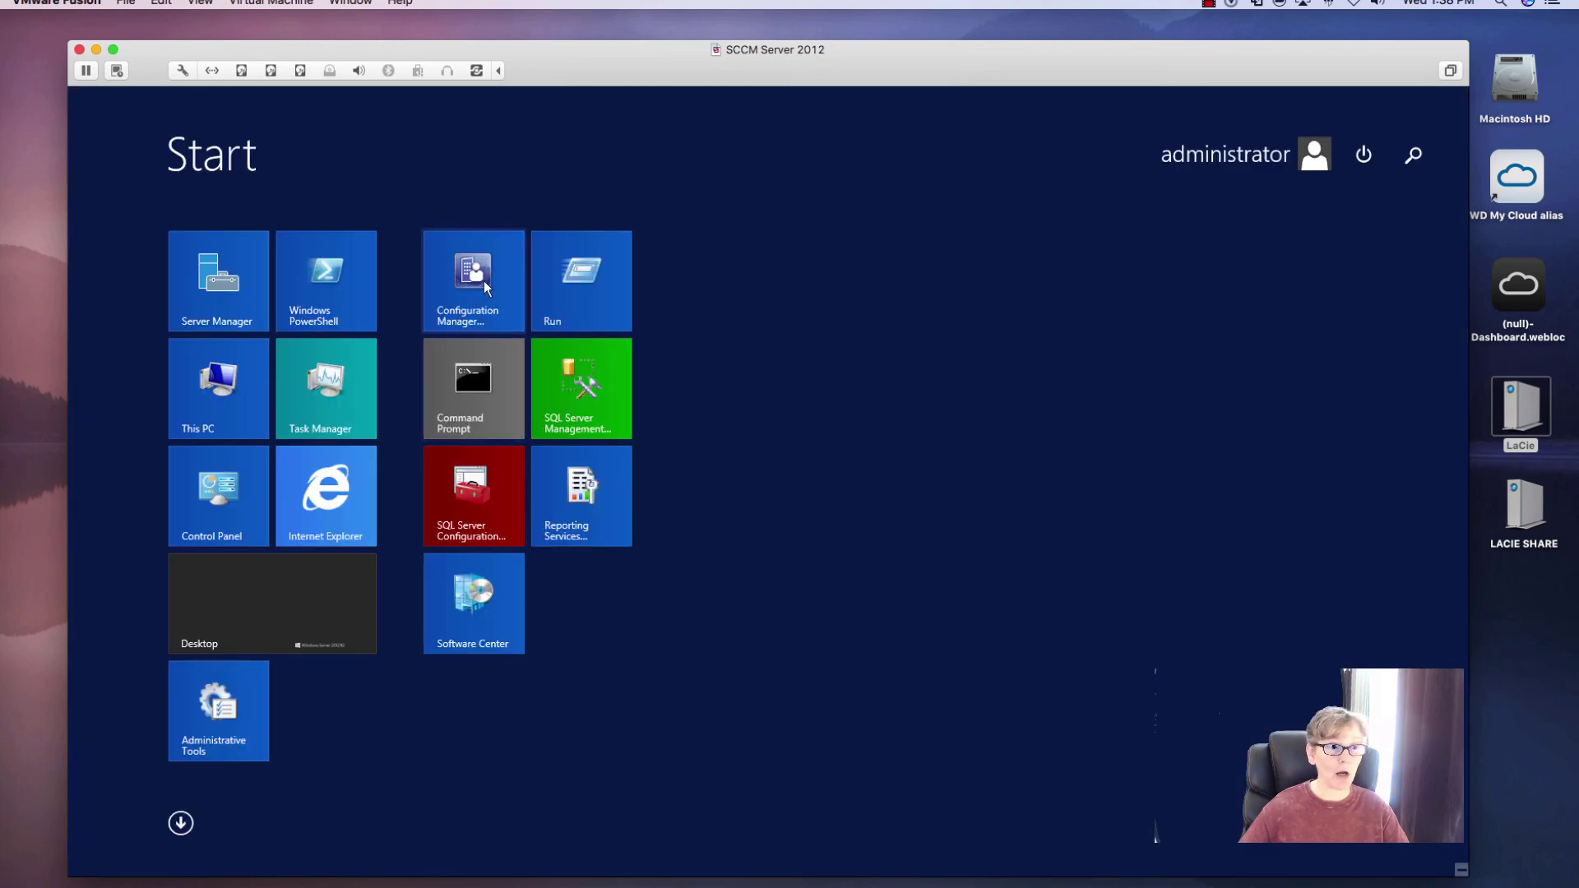
{"action": "key", "text": "Escape"}
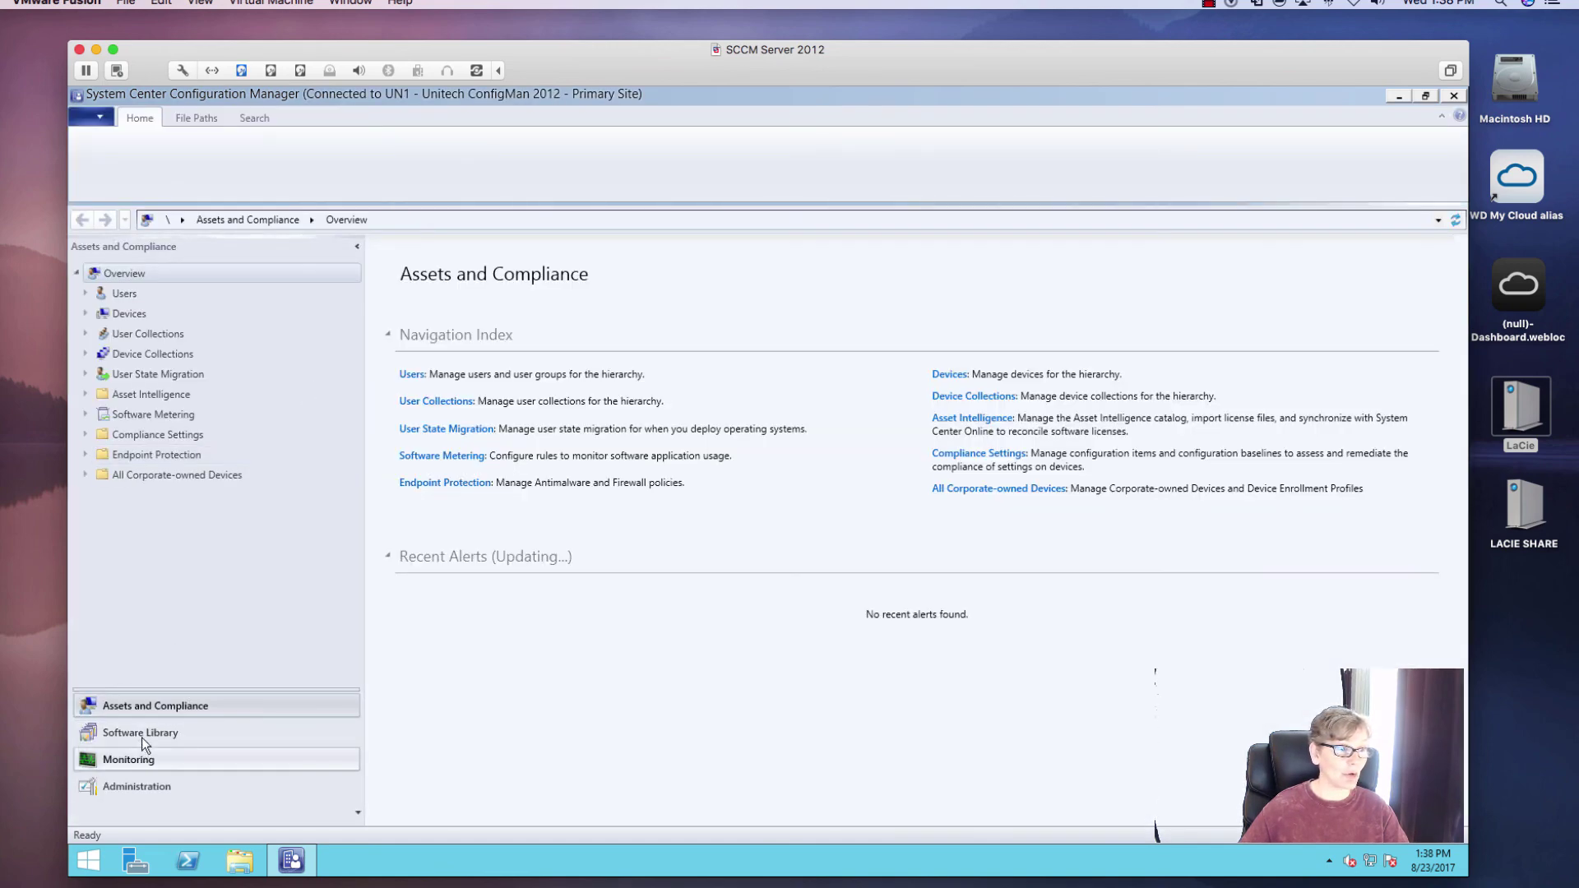
{"action": "left_click", "coordinate": [142, 734]}
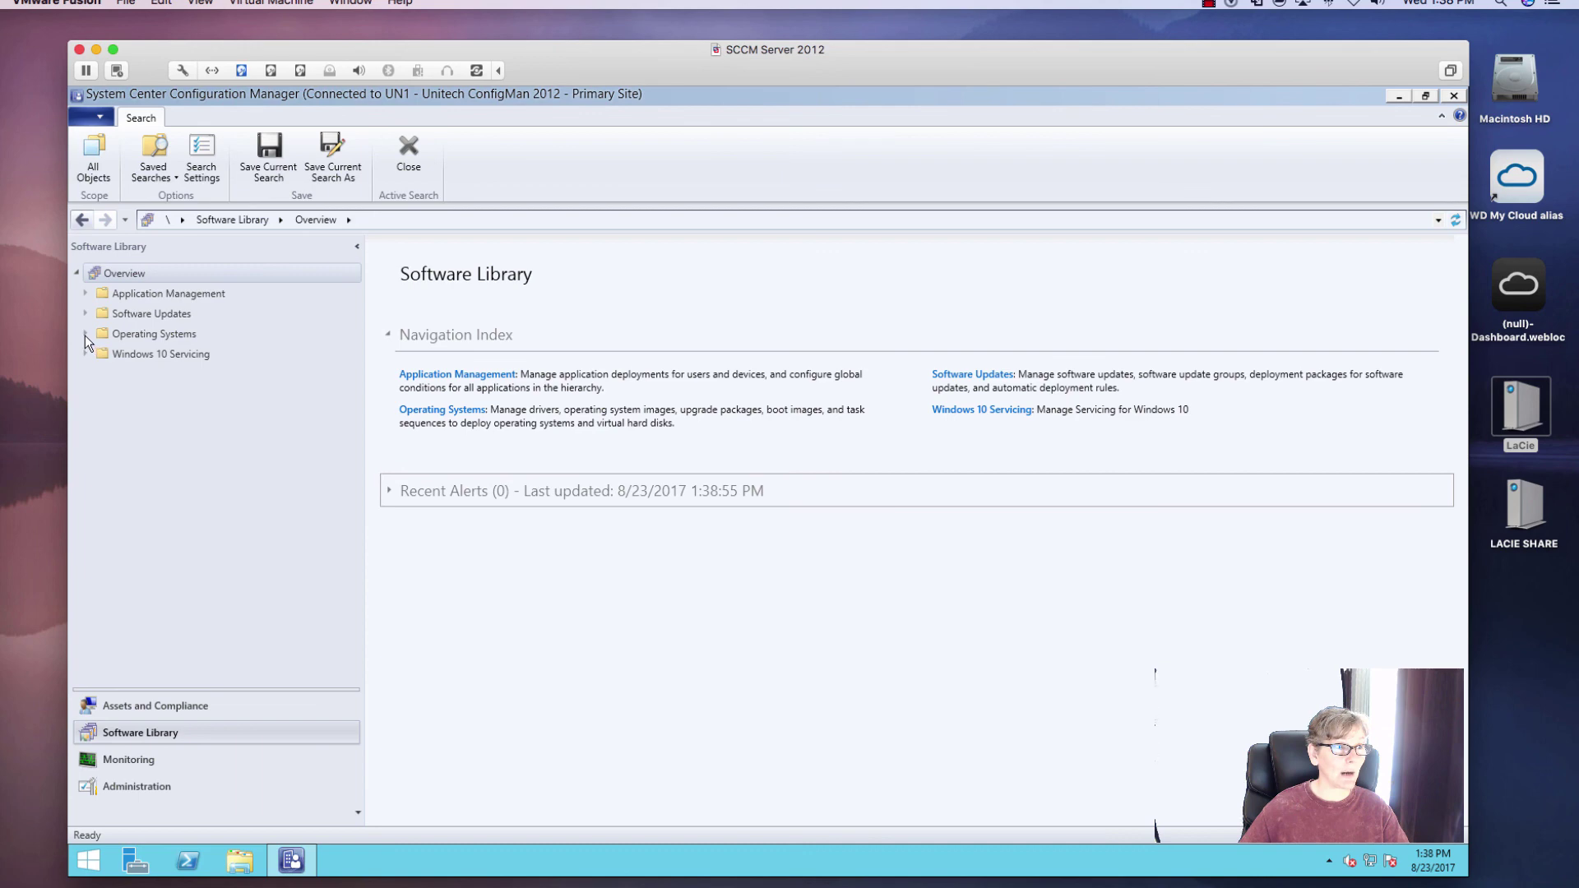
{"action": "left_click", "coordinate": [86, 334]}
{"action": "left_click", "coordinate": [126, 433]}
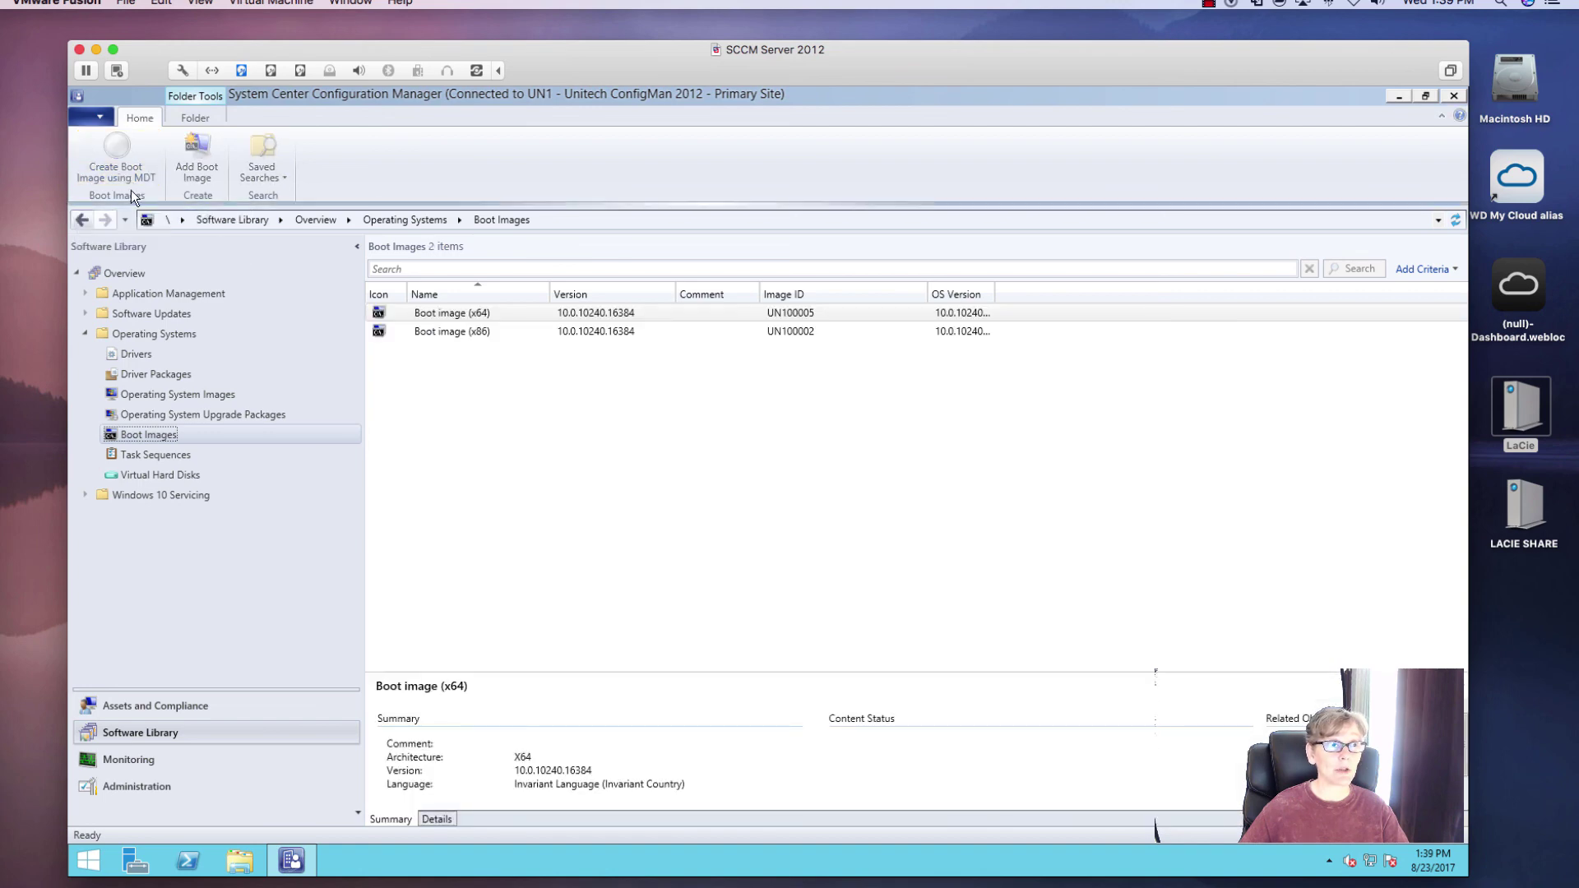
{"action": "left_click", "coordinate": [132, 454]}
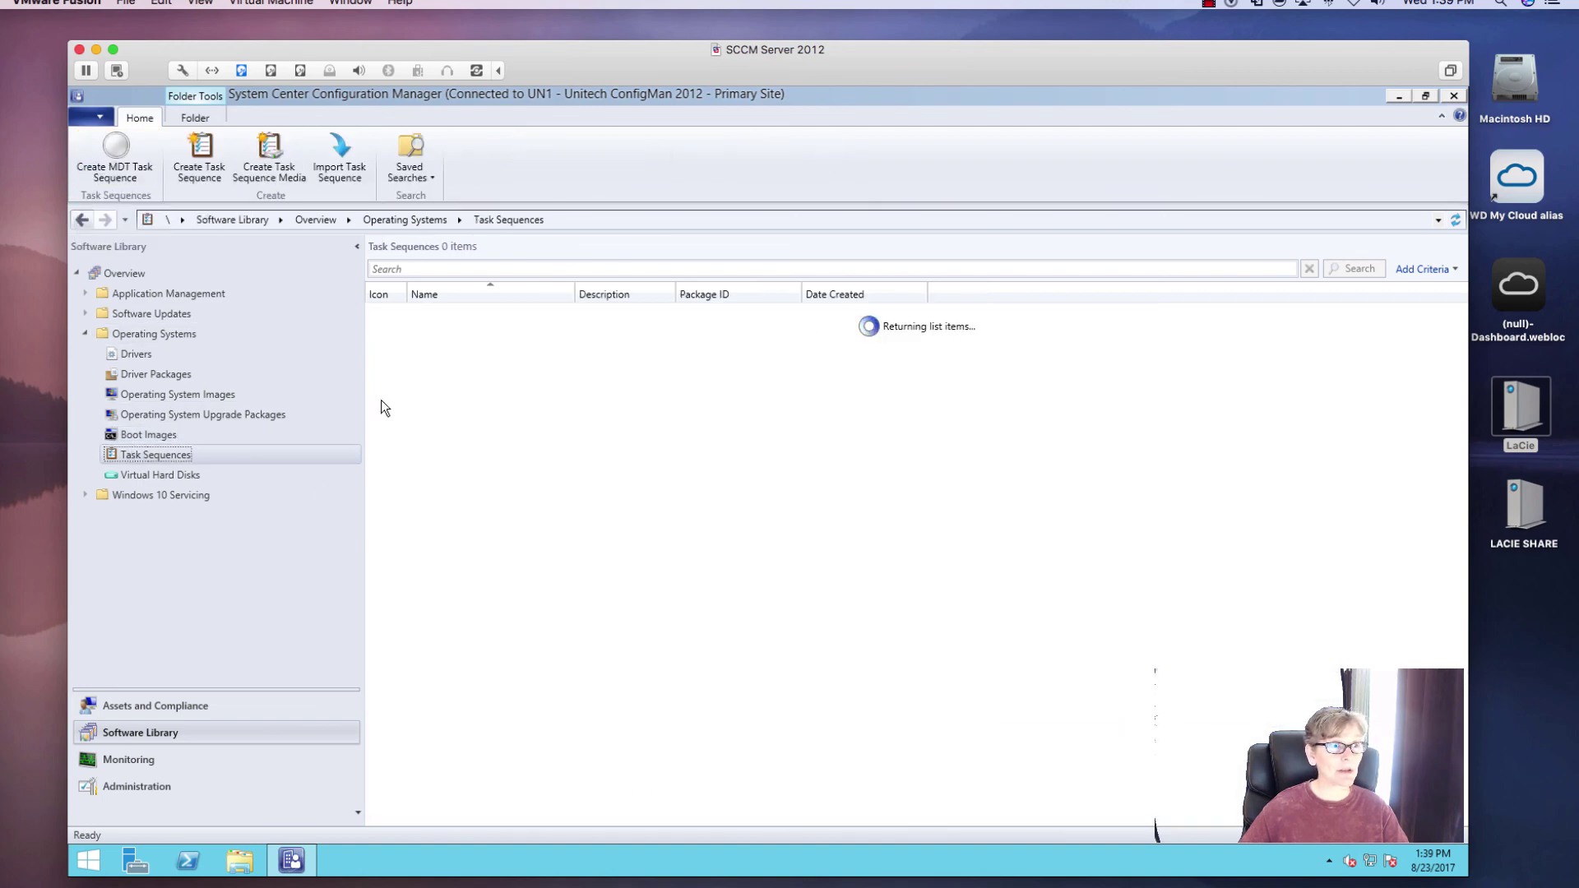